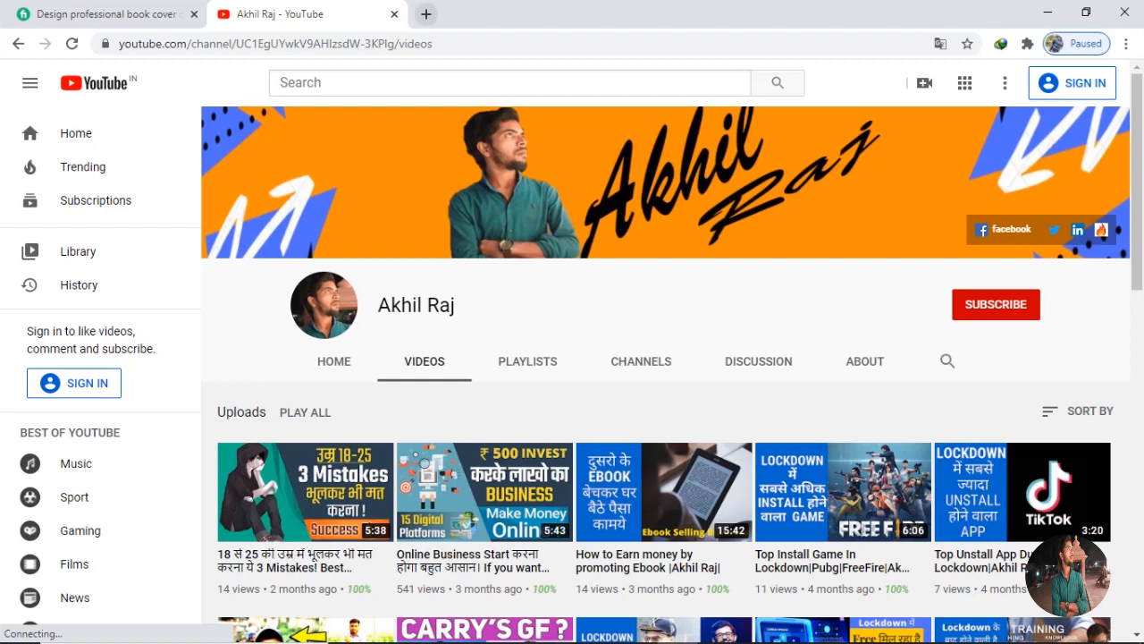
# Open Google in a new browser tab and search for "fiverr"
pyautogui.click(427, 13)
pyautogui.write('g')
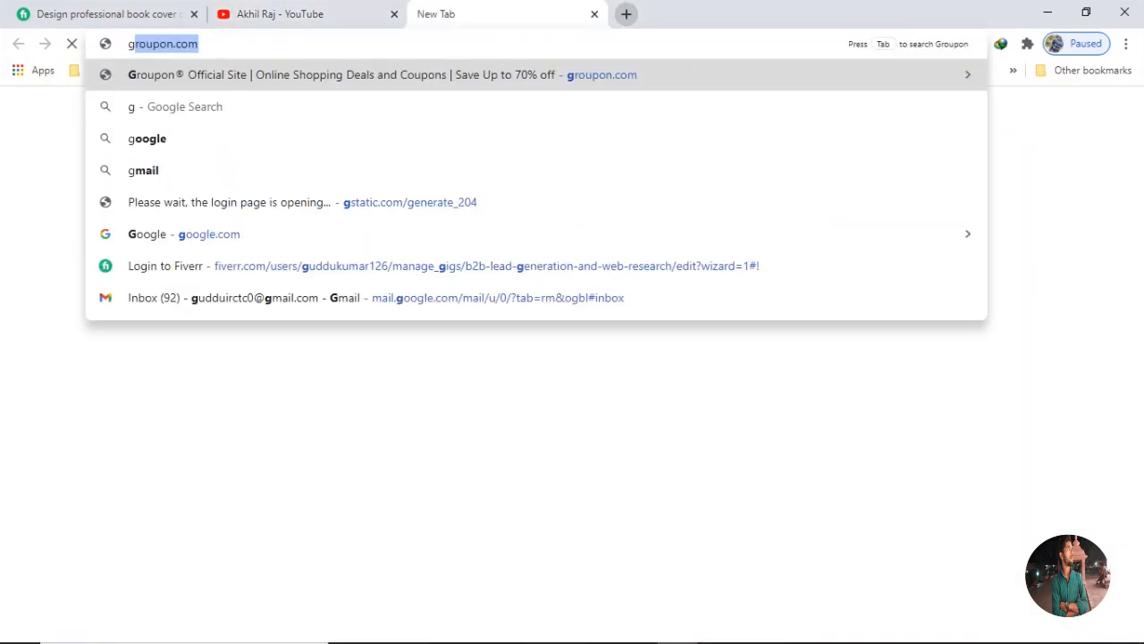
pyautogui.write('oogle')
pyautogui.press('Return')
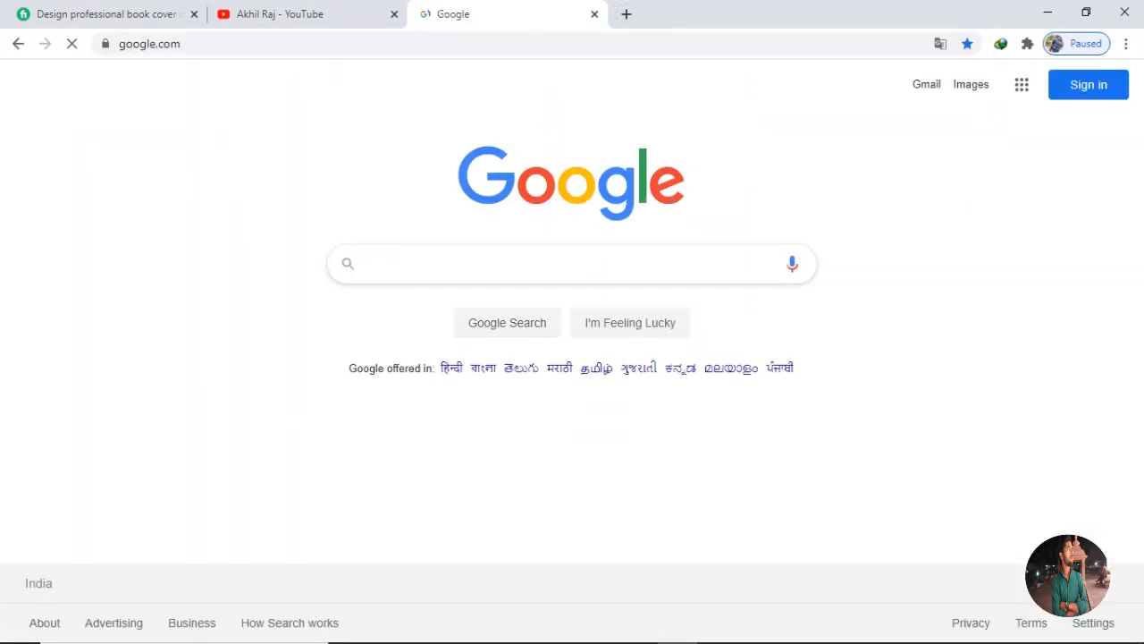
pyautogui.write('fiver')
pyautogui.write('r')
pyautogui.press('Return')
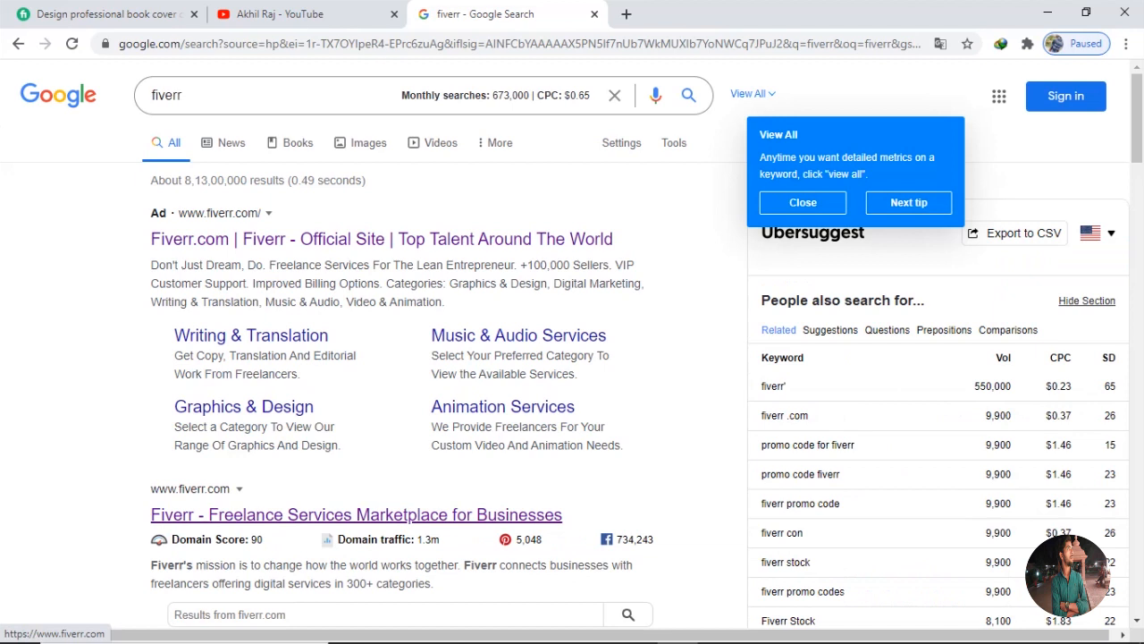
# Open the Fiverr freelance marketplace site from the search results and go to the seller account's Gigs page
pyautogui.click(356, 514)
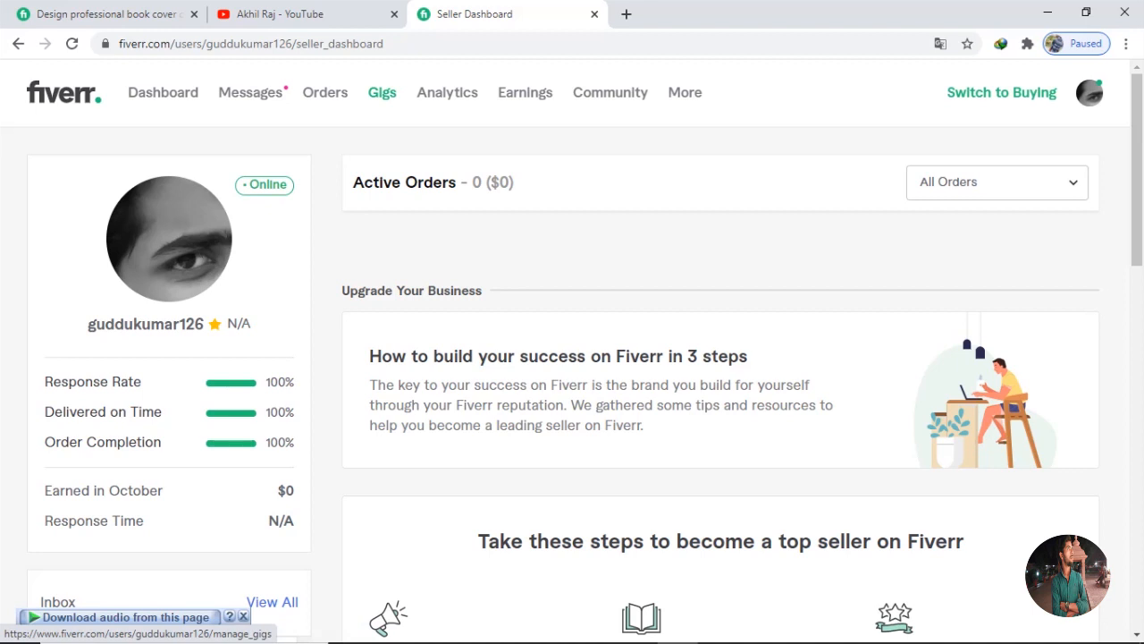
pyautogui.click(382, 93)
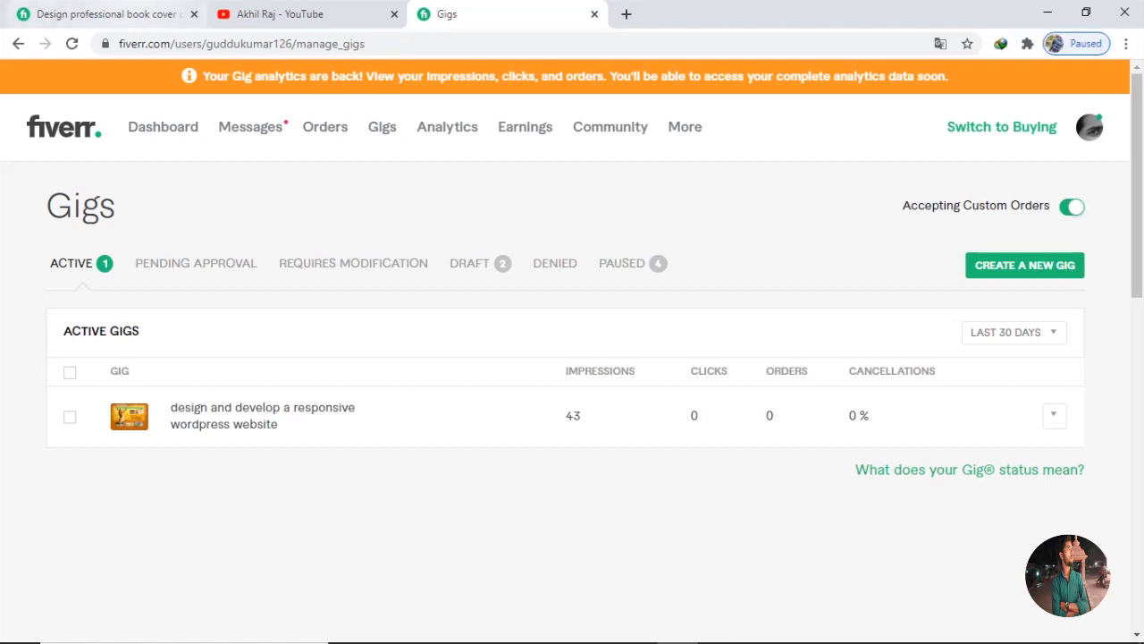
# Review the images and the About This Gig description of the already open professional book cover gig
pyautogui.click(109, 14)
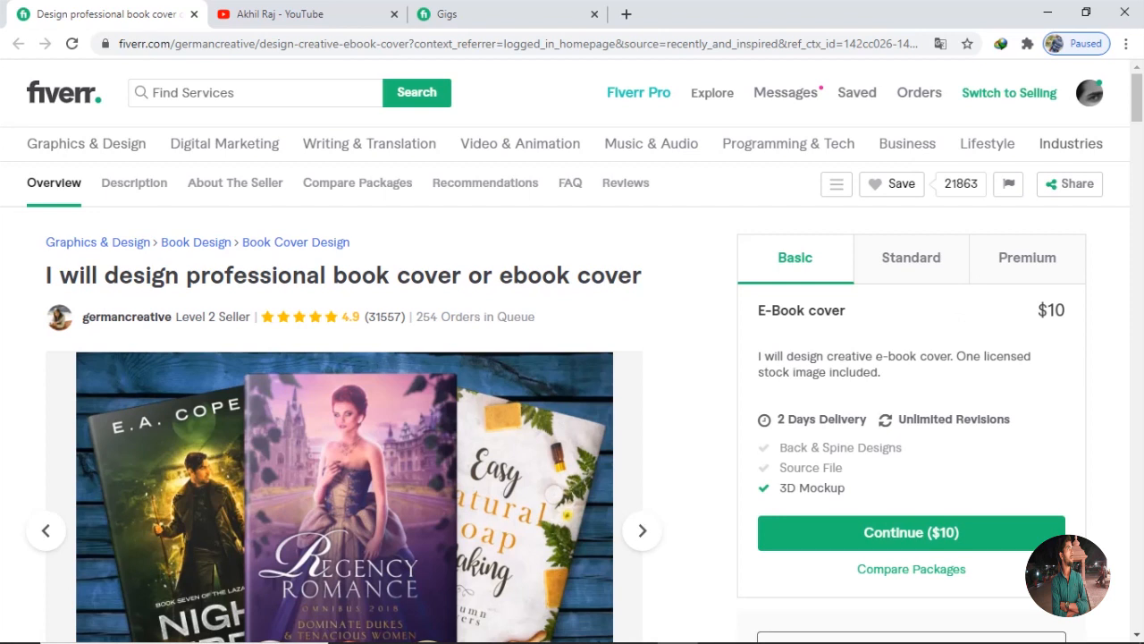
pyautogui.scroll(-6, 573, 357)
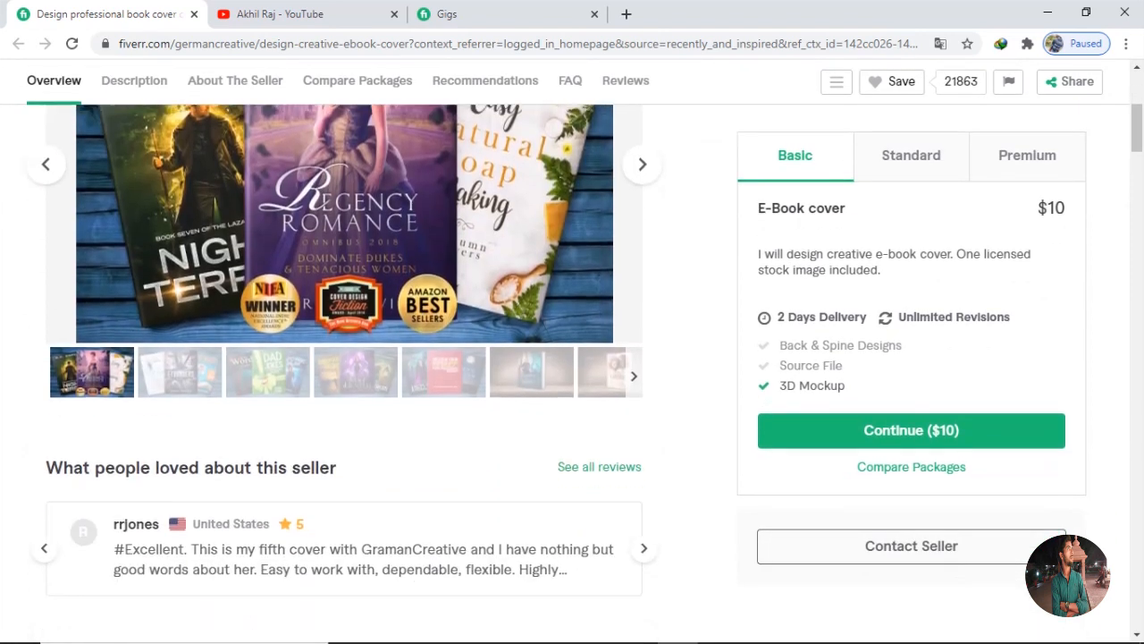
pyautogui.scroll(-5, 572, 357)
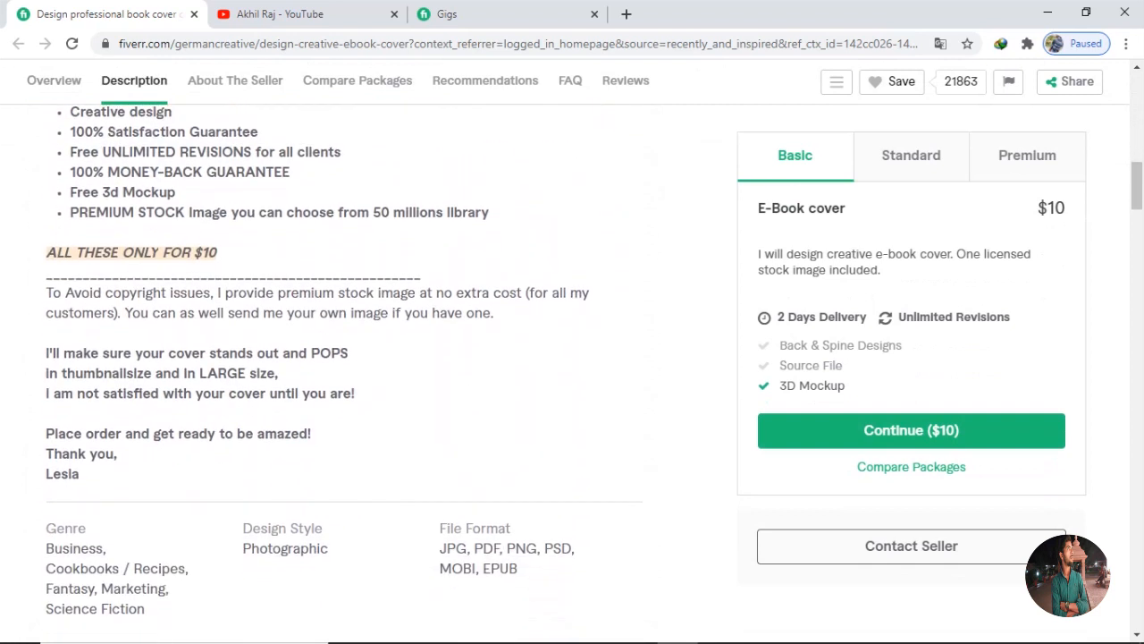
pyautogui.scroll(3, 572, 358)
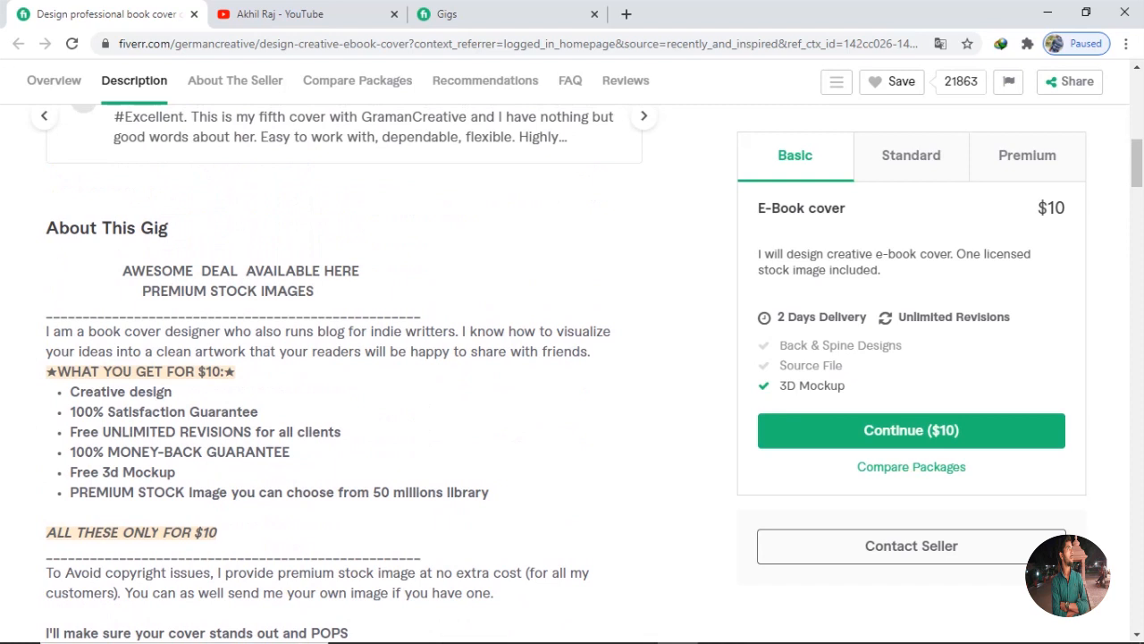
# Return to the Gigs management page and try to create a new gig
pyautogui.click(491, 14)
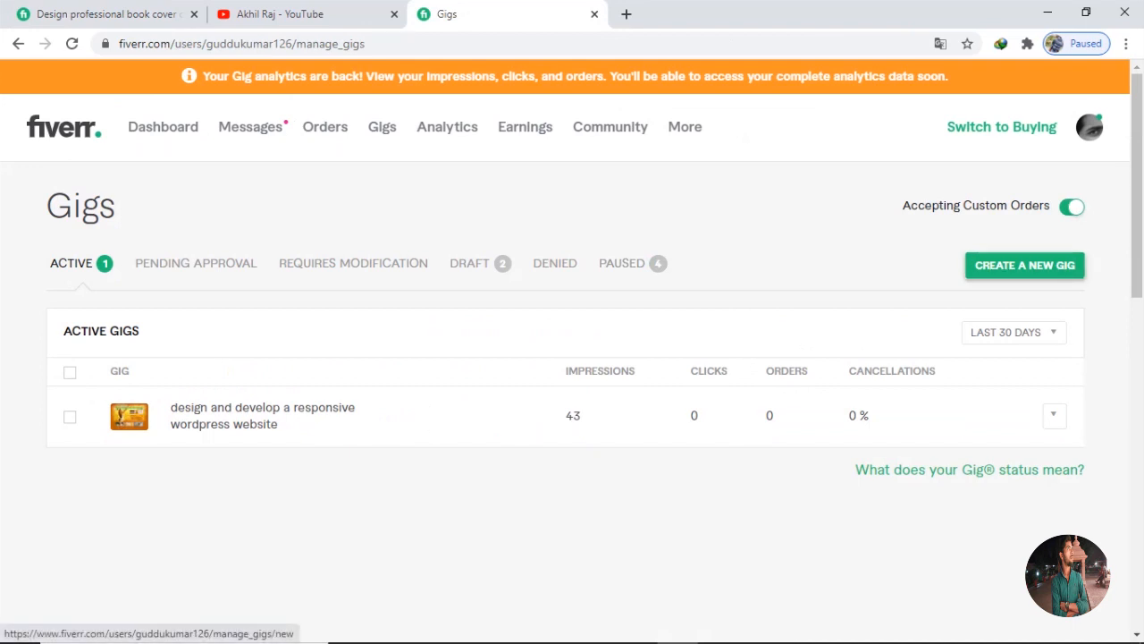
pyautogui.click(1024, 265)
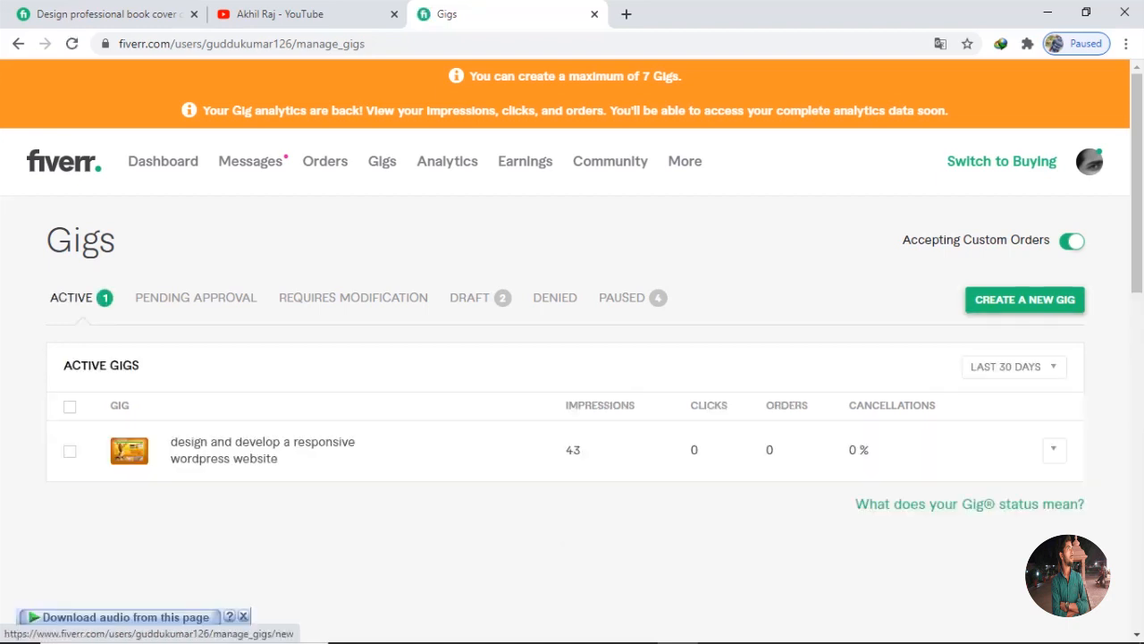
pyautogui.click(1025, 299)
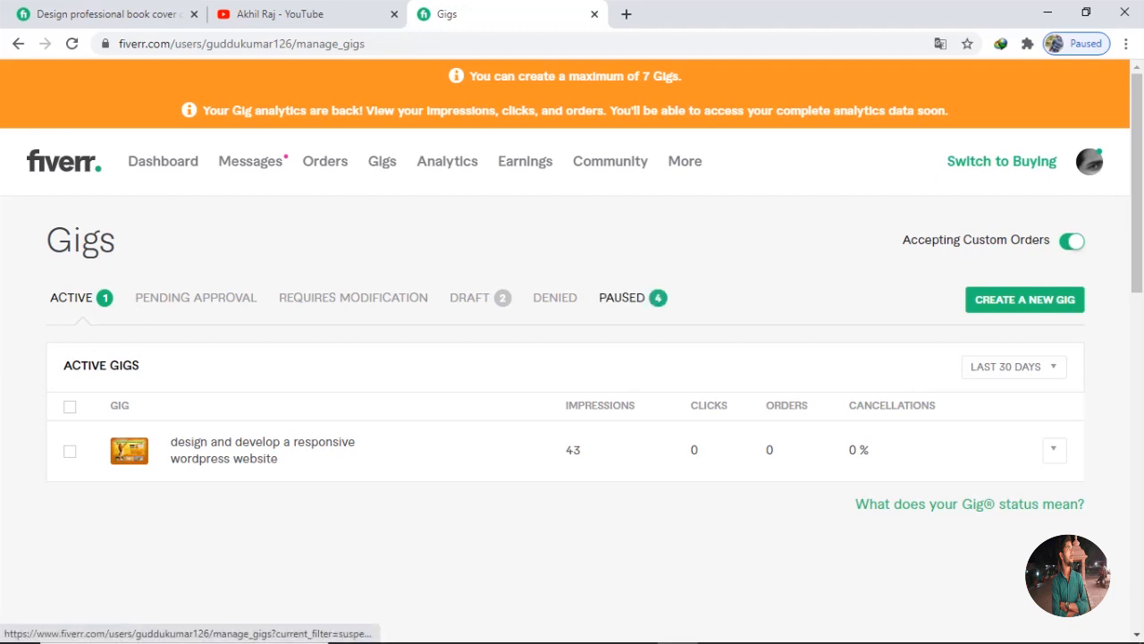
# Delete both draft gigs, the b2b lead generation one and the photoshop editing one
pyautogui.click(622, 297)
pyautogui.click(469, 297)
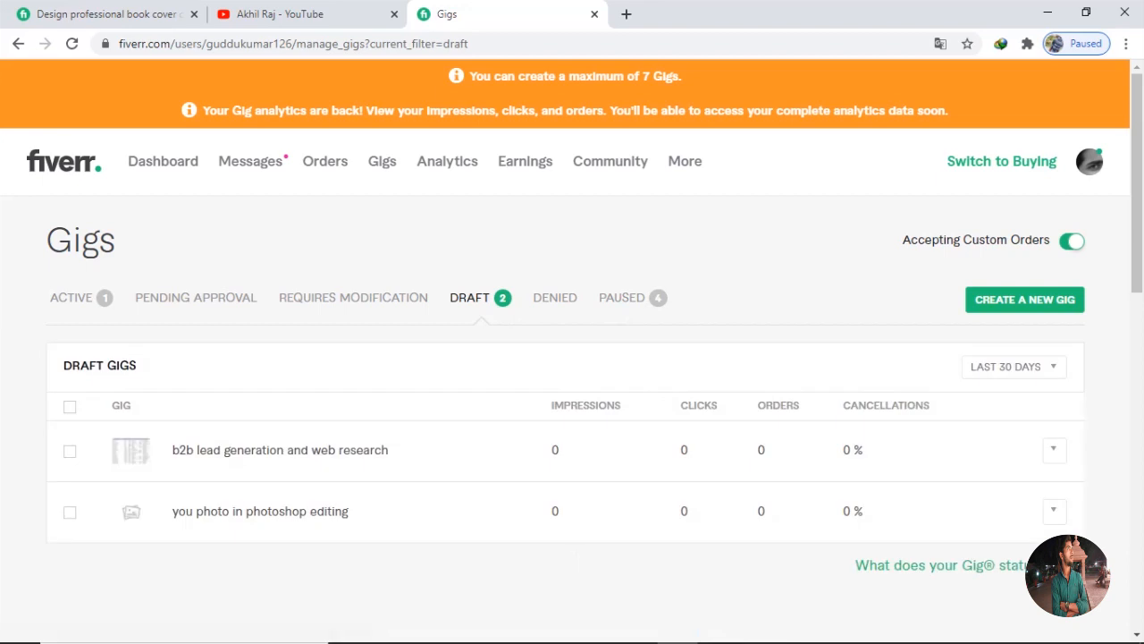
pyautogui.click(70, 407)
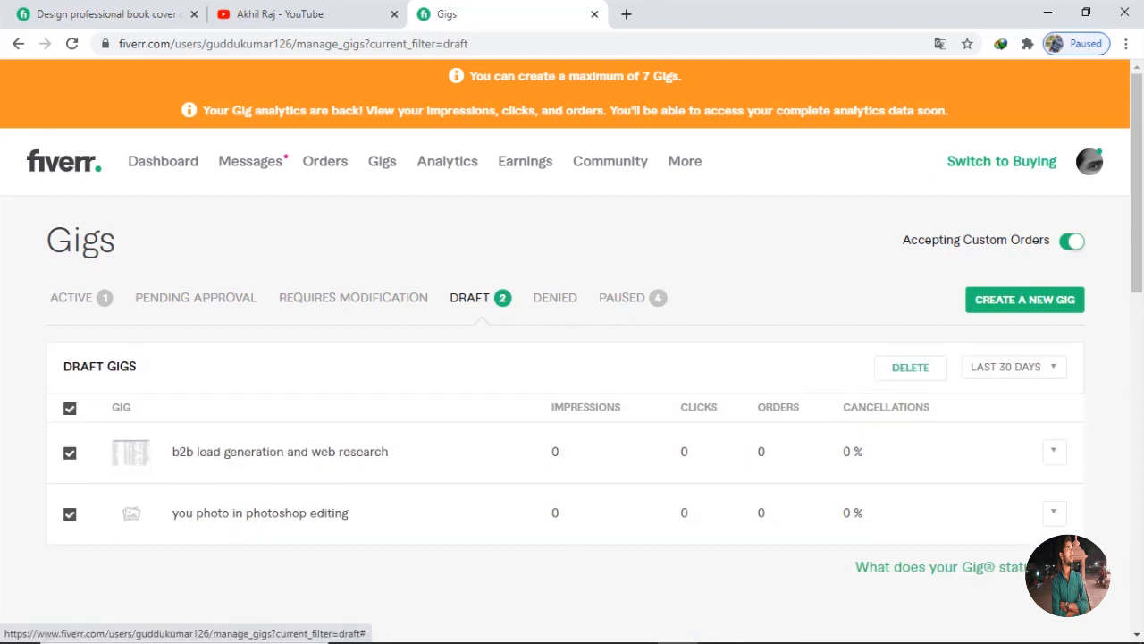
pyautogui.click(910, 367)
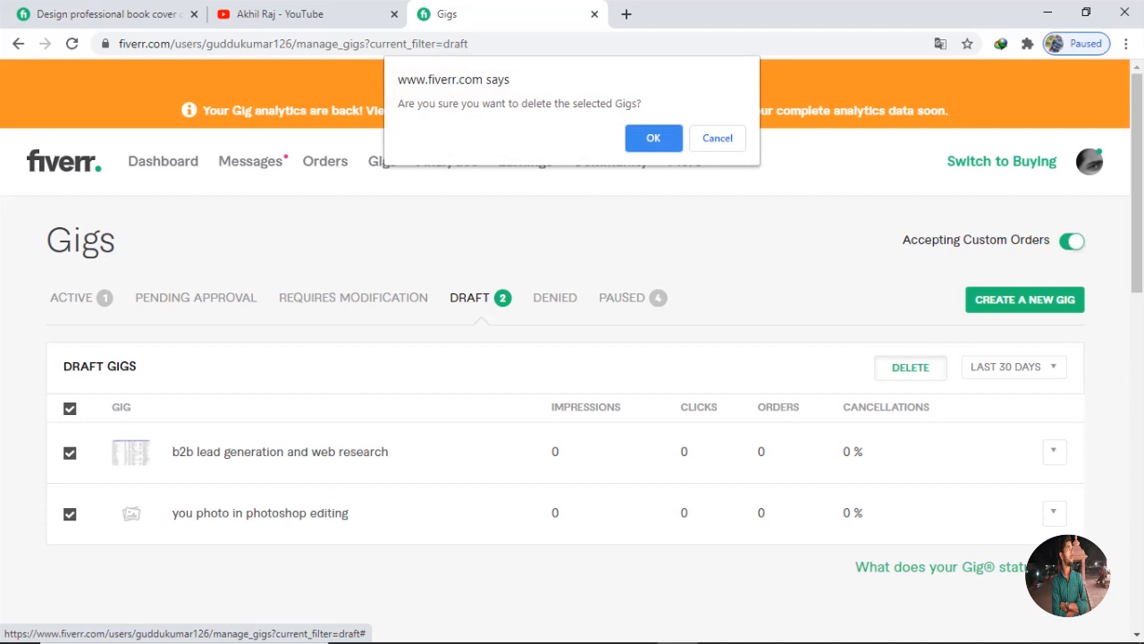
pyautogui.press('Return')
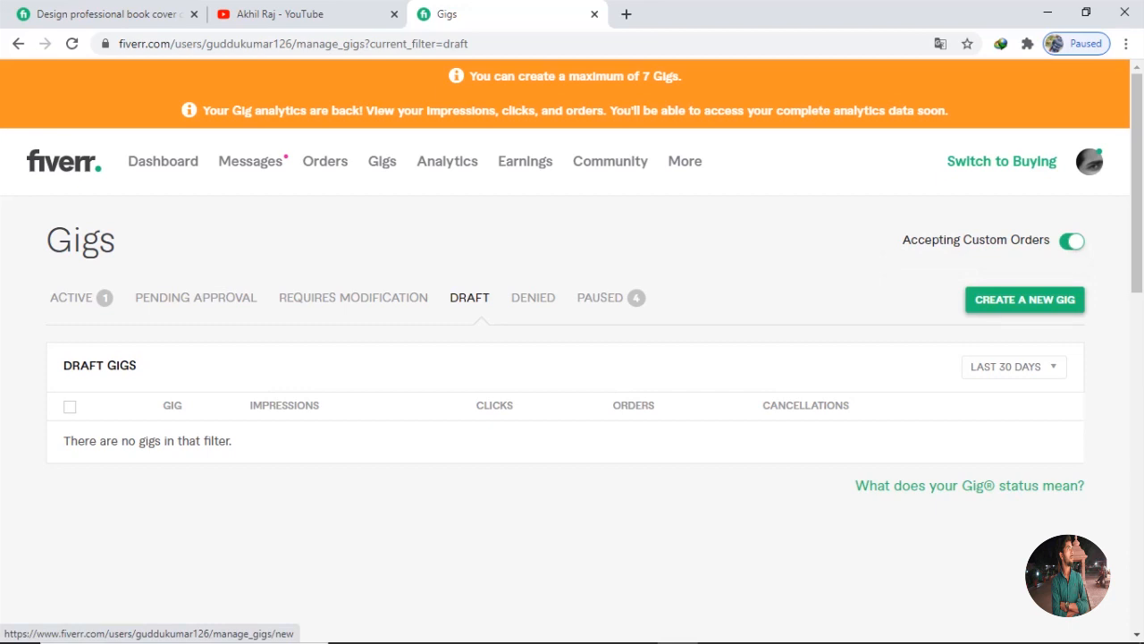
# Start a new gig and copy the reference gig's wording "design professional book cover or ebook cover" into its title
pyautogui.click(1024, 299)
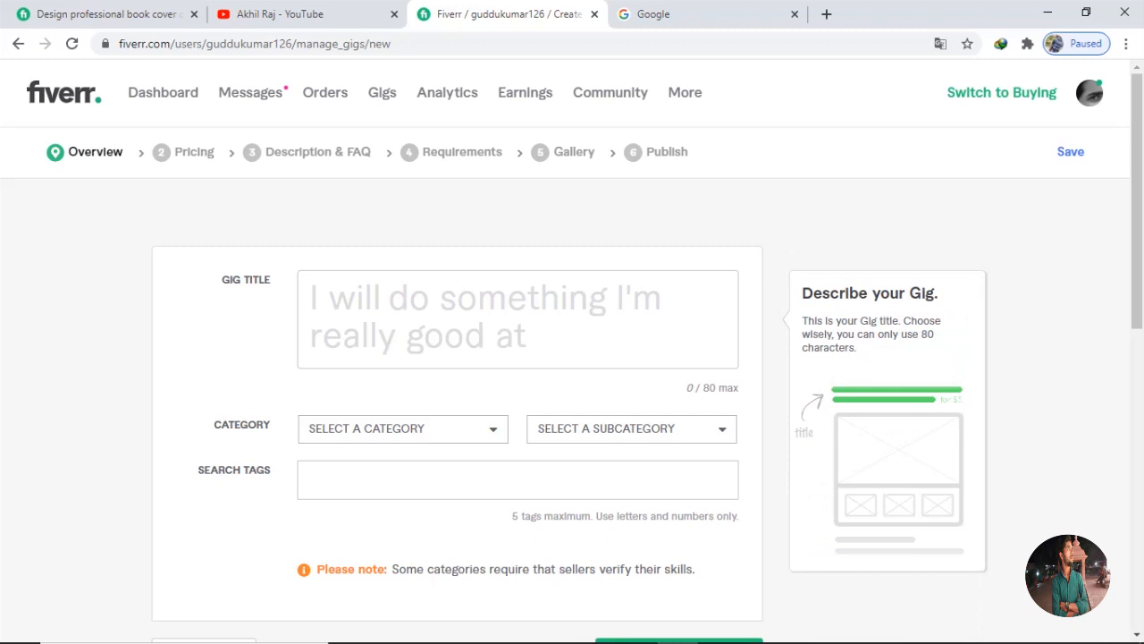
pyautogui.click(108, 14)
pyautogui.scroll(9, 572, 357)
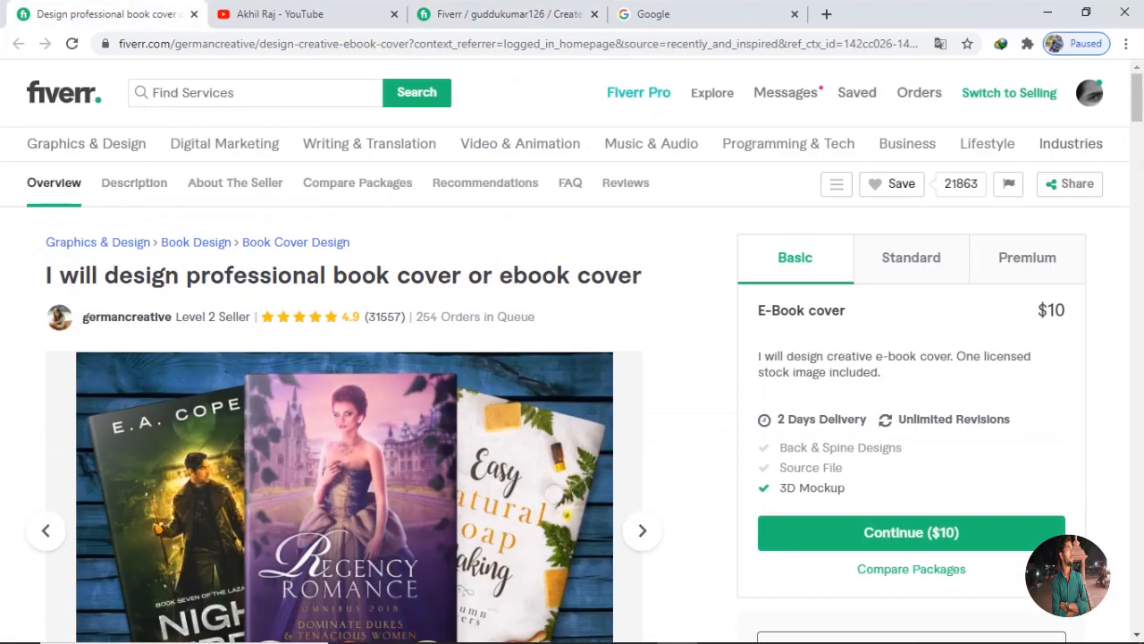
pyautogui.moveTo(104, 275); pyautogui.dragTo(641, 276)
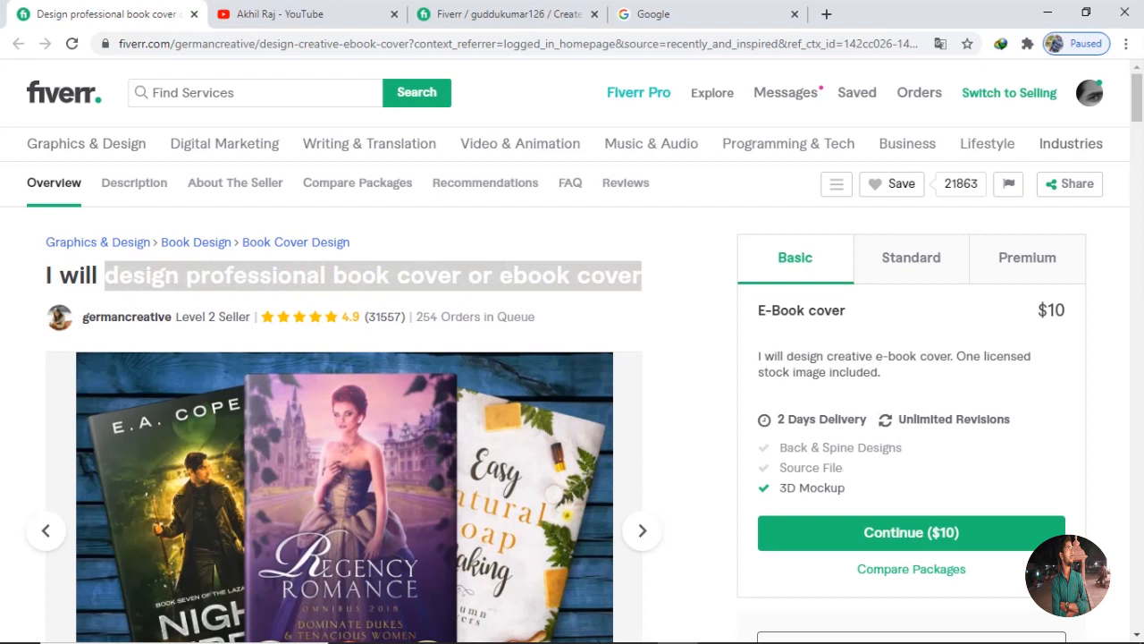
pyautogui.click(500, 15)
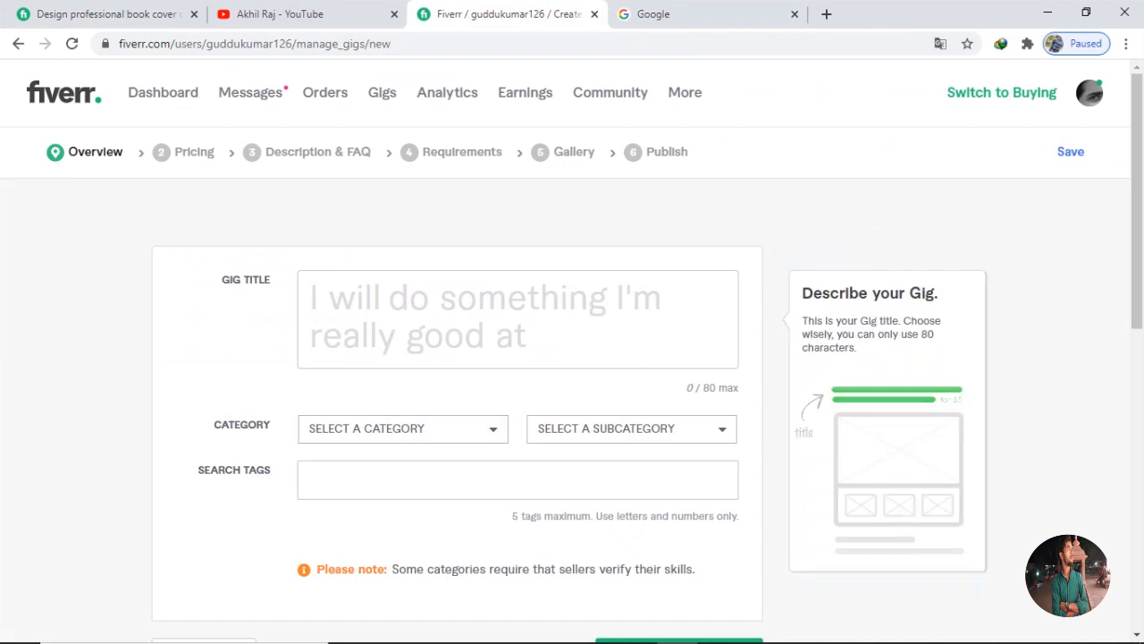
pyautogui.click(388, 301)
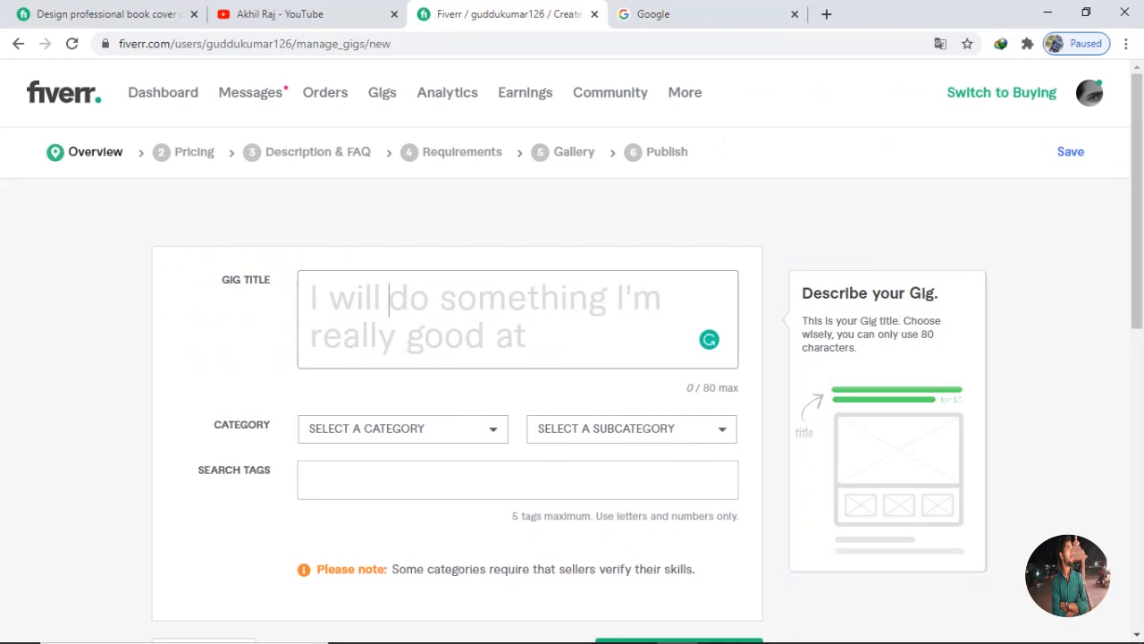
pyautogui.hotkey('ctrl', 'v')
pyautogui.press('Tab')
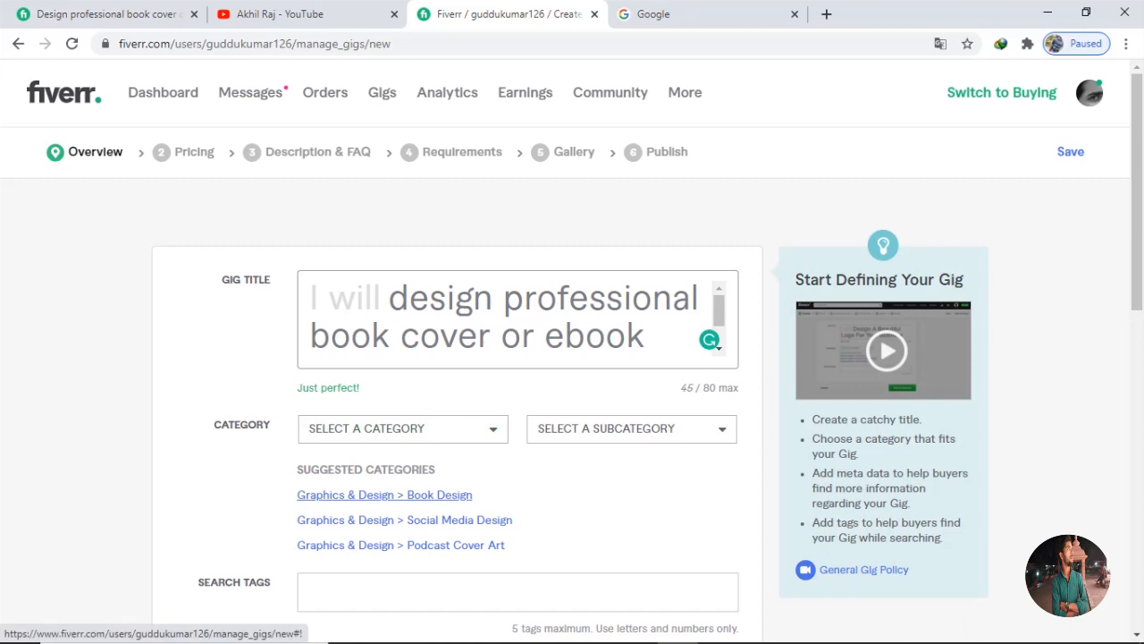
# Set the gig's category to Graphics & Design > Book Design and its service type to Book Cover Design
pyautogui.click(384, 494)
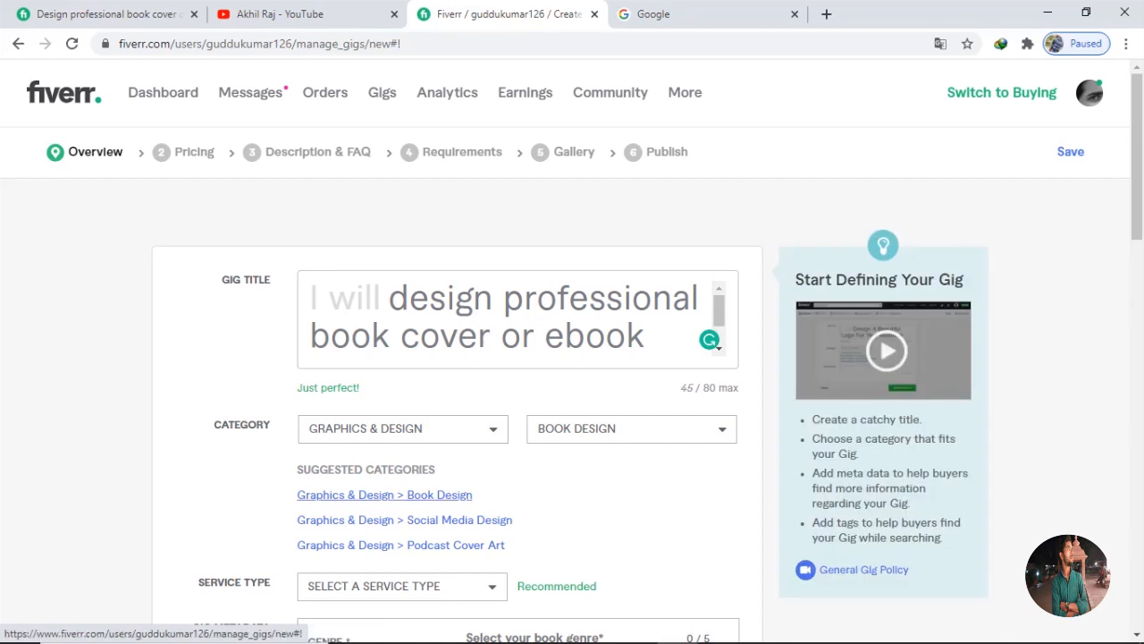
pyautogui.scroll(-3, 403, 501)
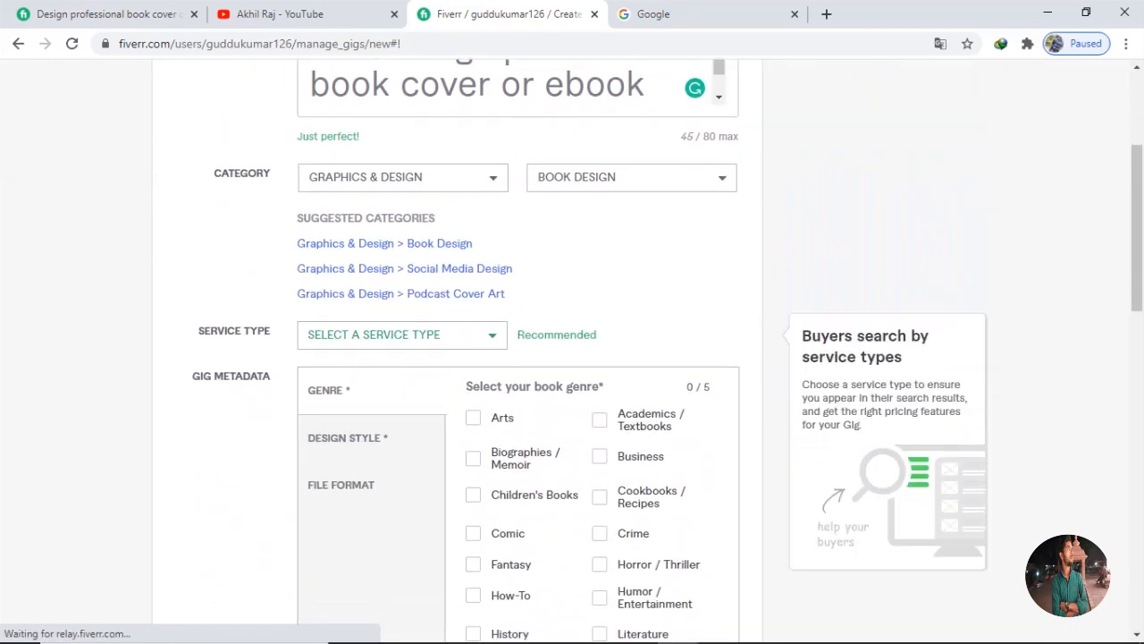
pyautogui.click(402, 335)
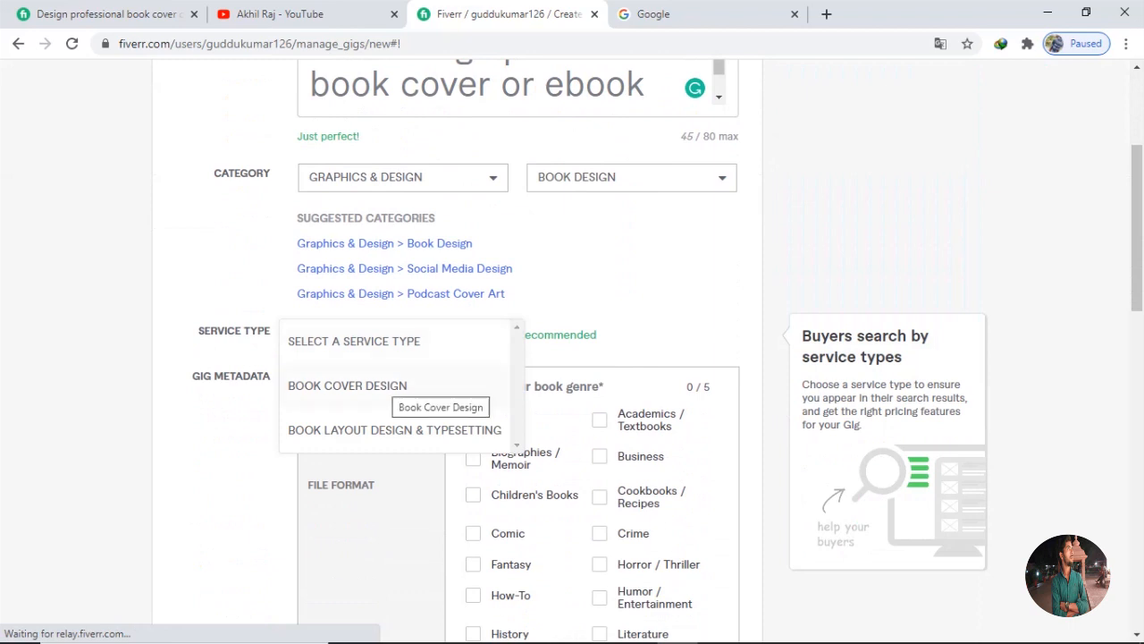
pyautogui.click(393, 385)
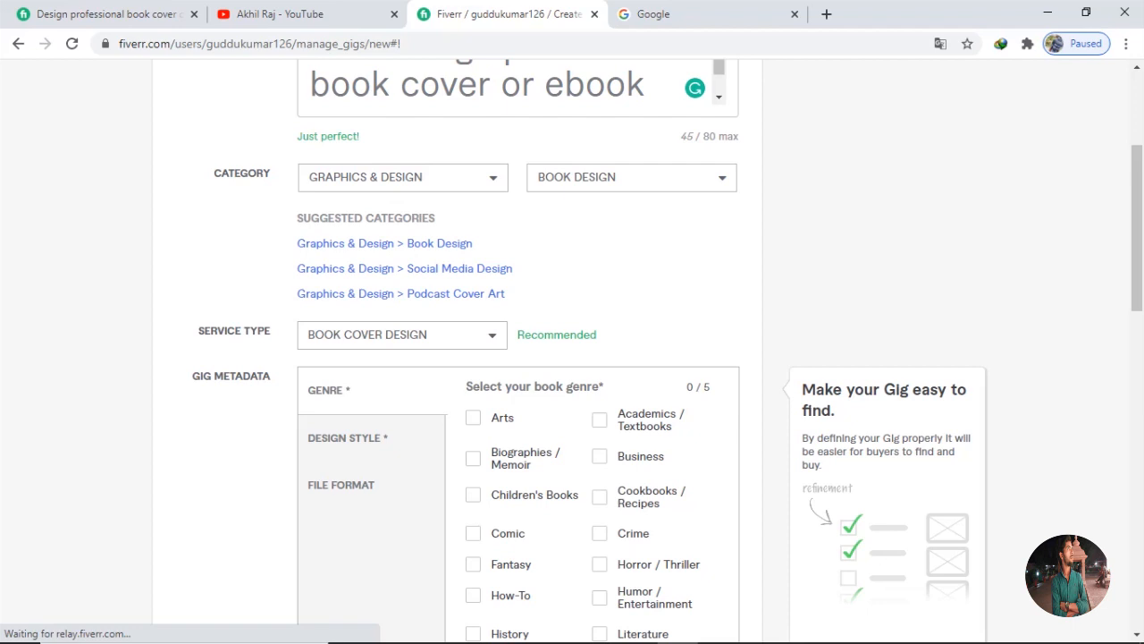
# Select Arts, Business, Cookbooks / Recipes, Medical and History as the book genres in the gig metadata
pyautogui.scroll(-1, 518, 358)
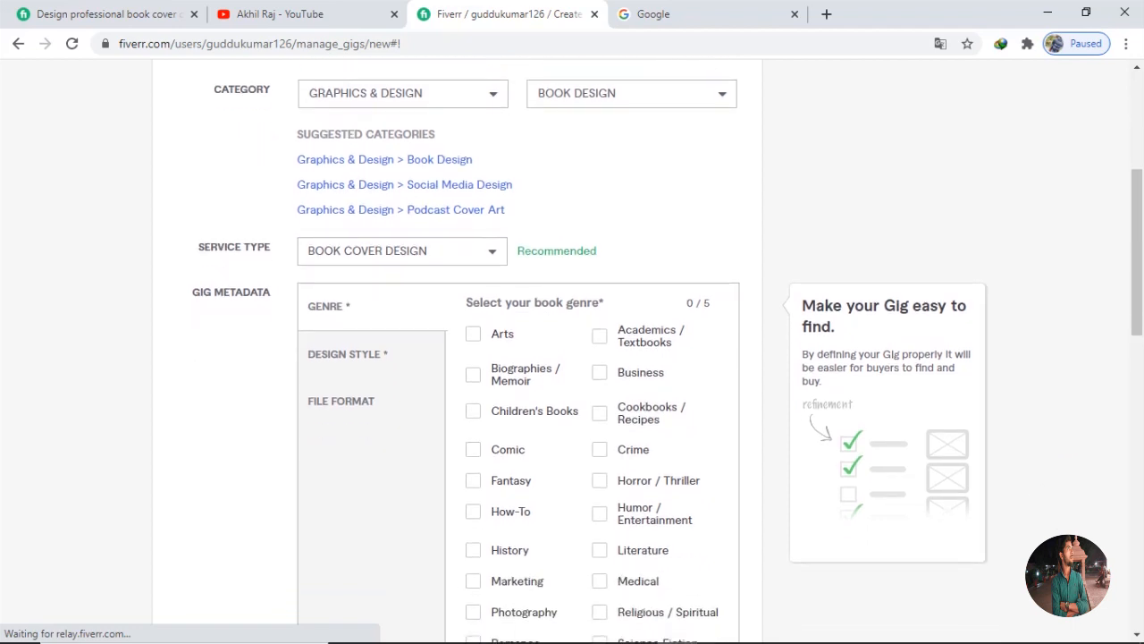
pyautogui.scroll(-1, 667, 350)
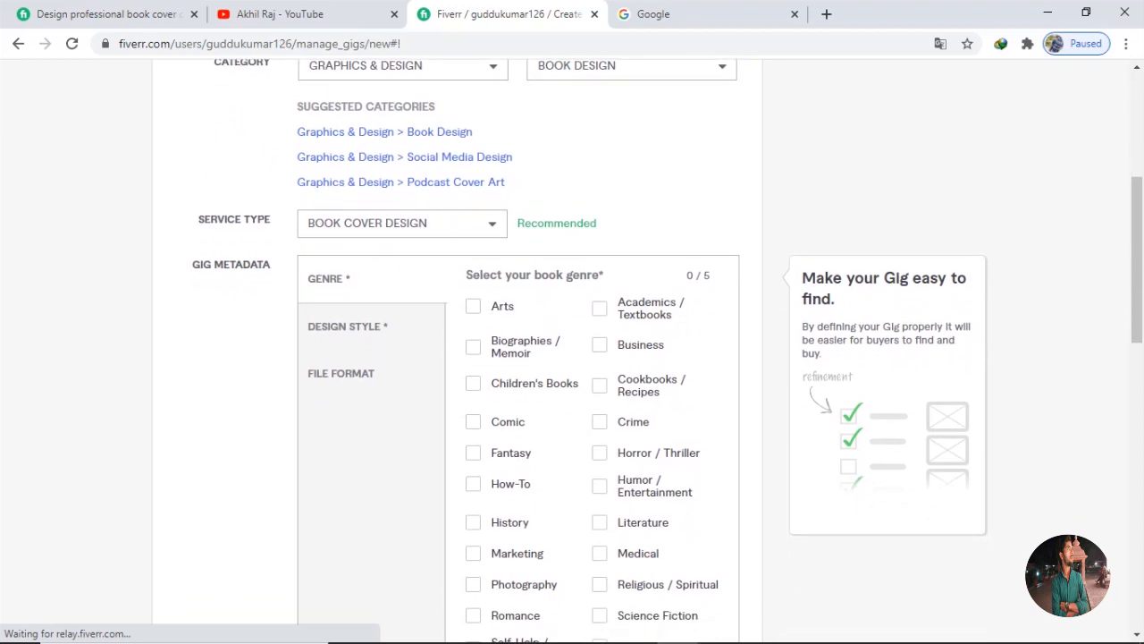
pyautogui.scroll(-1, 572, 349)
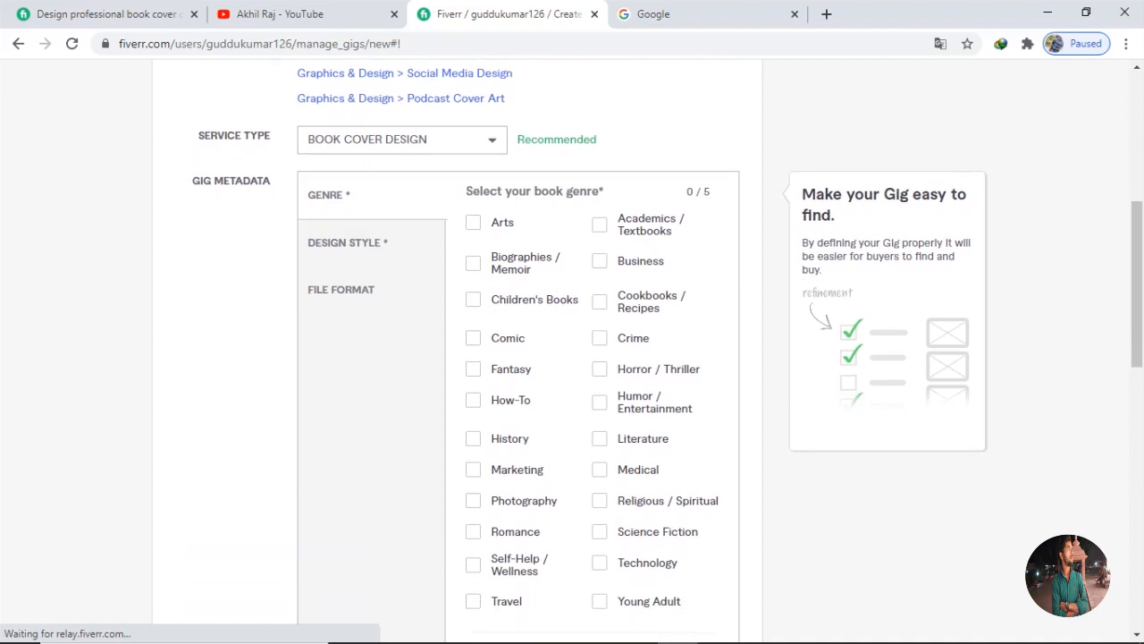
pyautogui.click(473, 222)
pyautogui.click(600, 261)
pyautogui.click(600, 301)
pyautogui.click(600, 469)
pyautogui.click(473, 439)
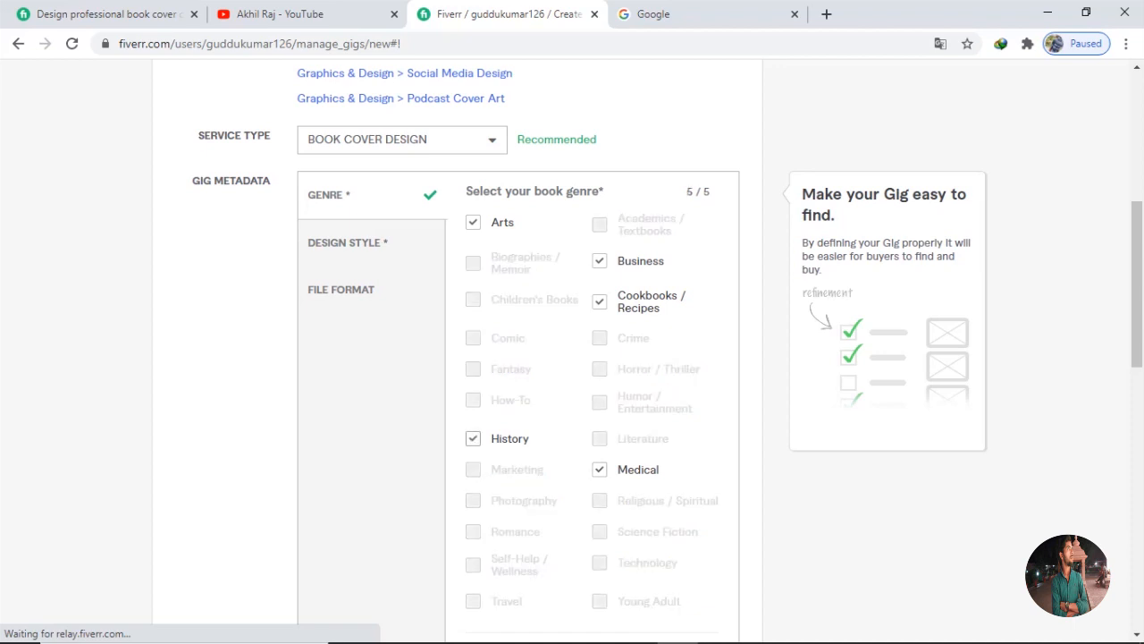
# Add "e book", "cover" and "book cover" as the gig's search tags
pyautogui.scroll(-3, 572, 348)
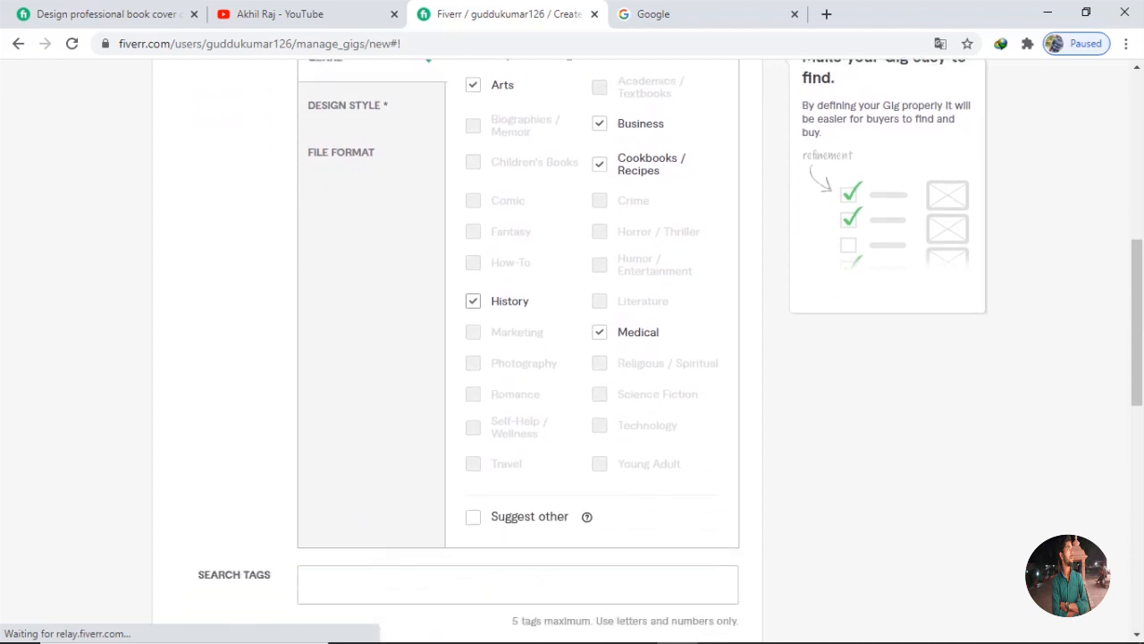
pyautogui.scroll(-2, 572, 349)
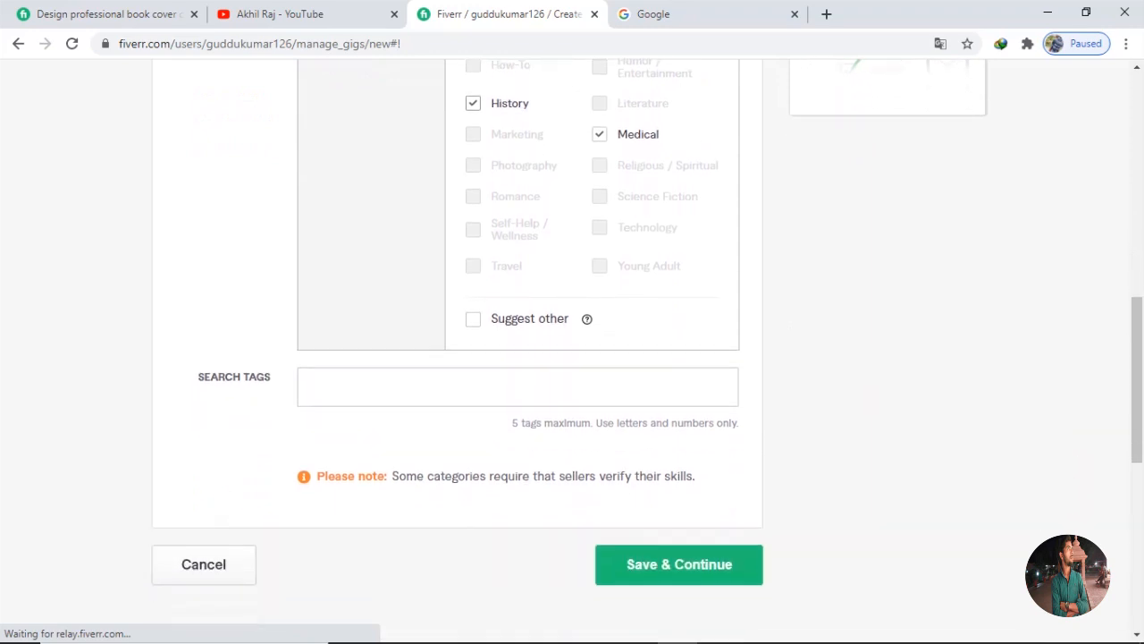
pyautogui.click(305, 386)
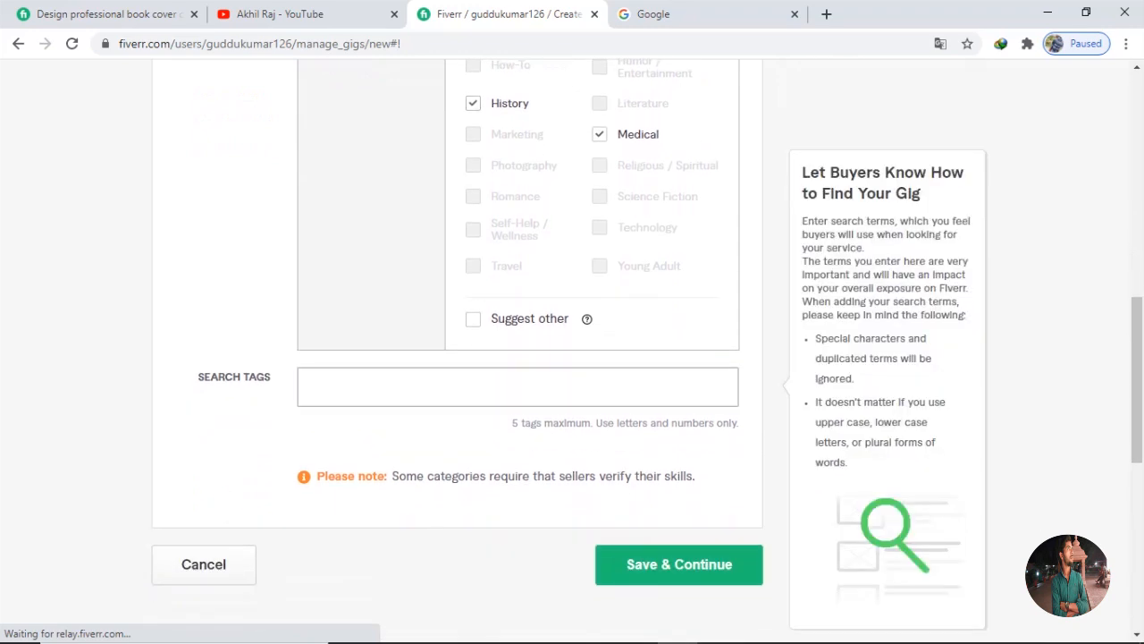
pyautogui.write('book')
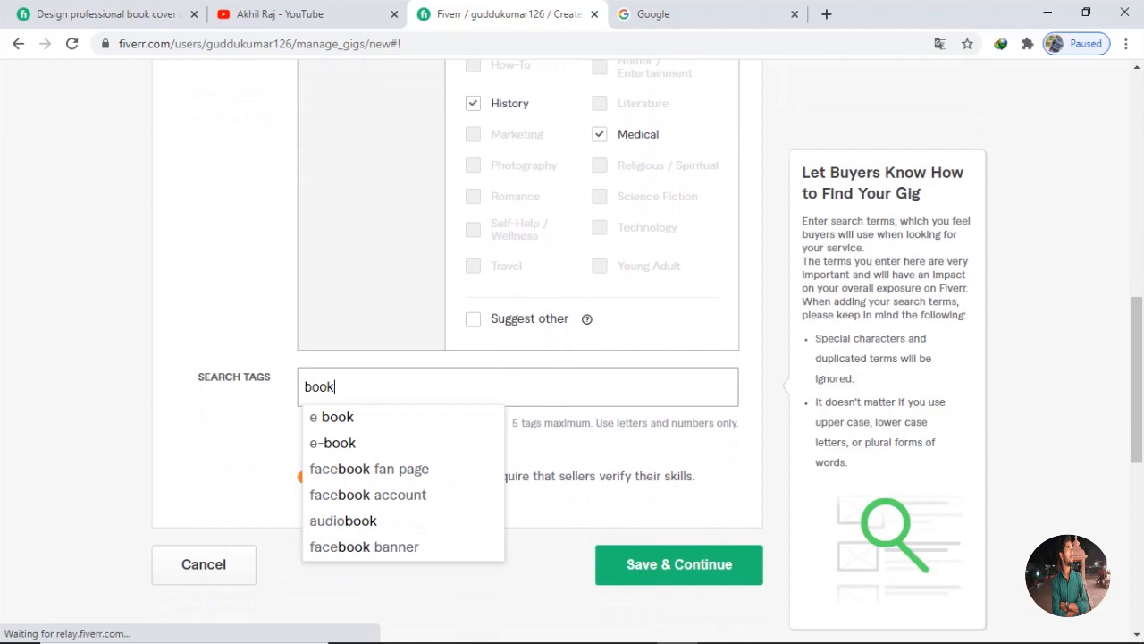
pyautogui.press('Down')
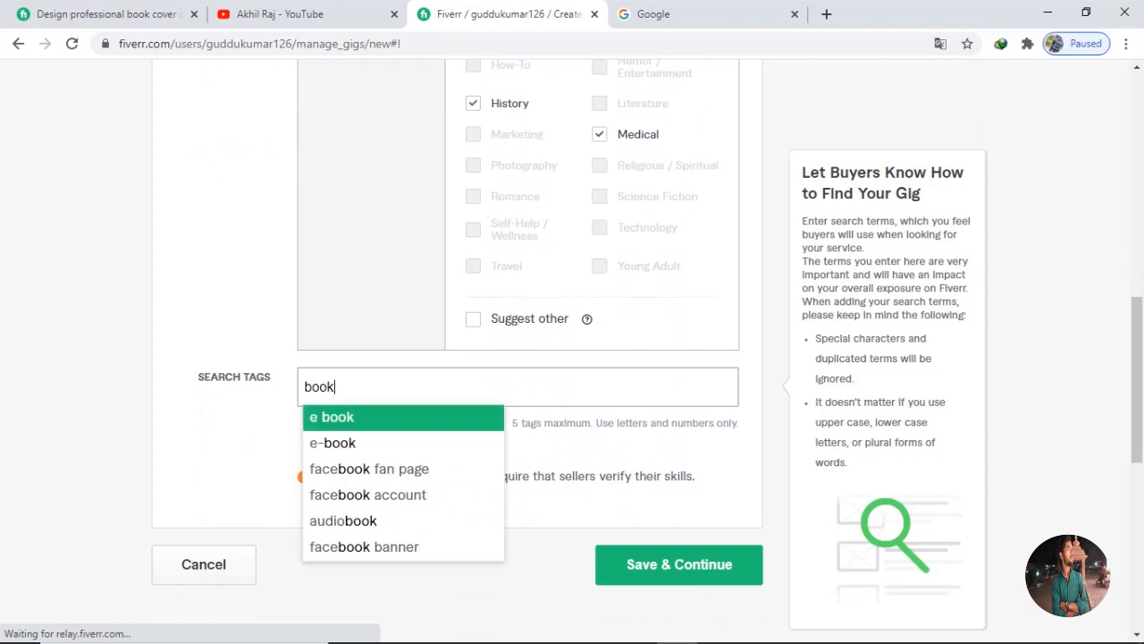
pyautogui.press('Return')
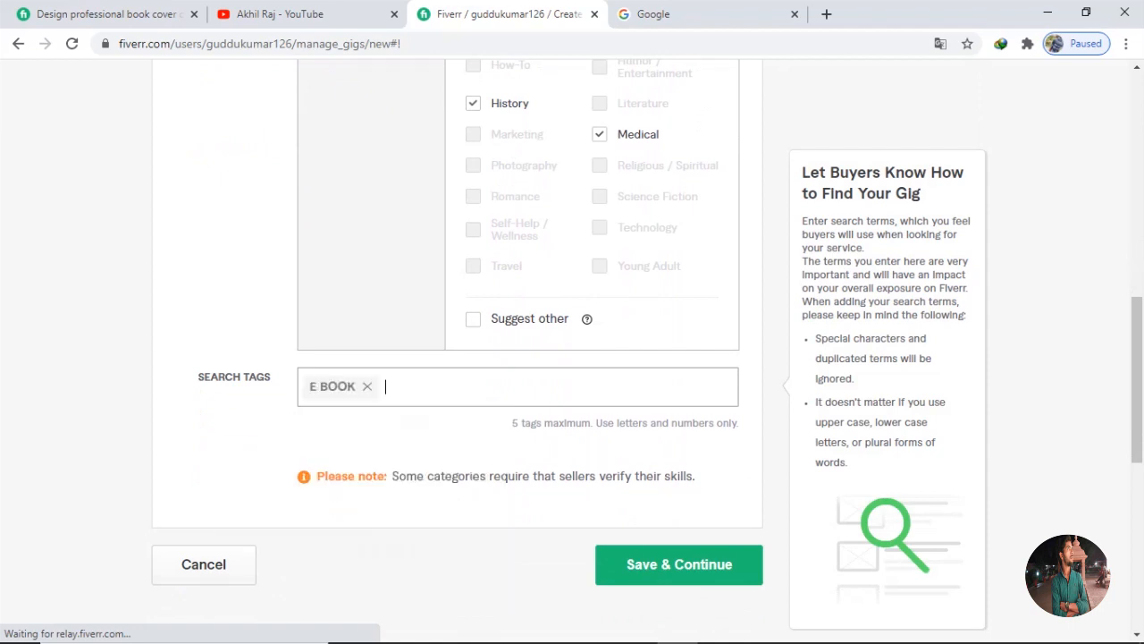
pyautogui.write('cover')
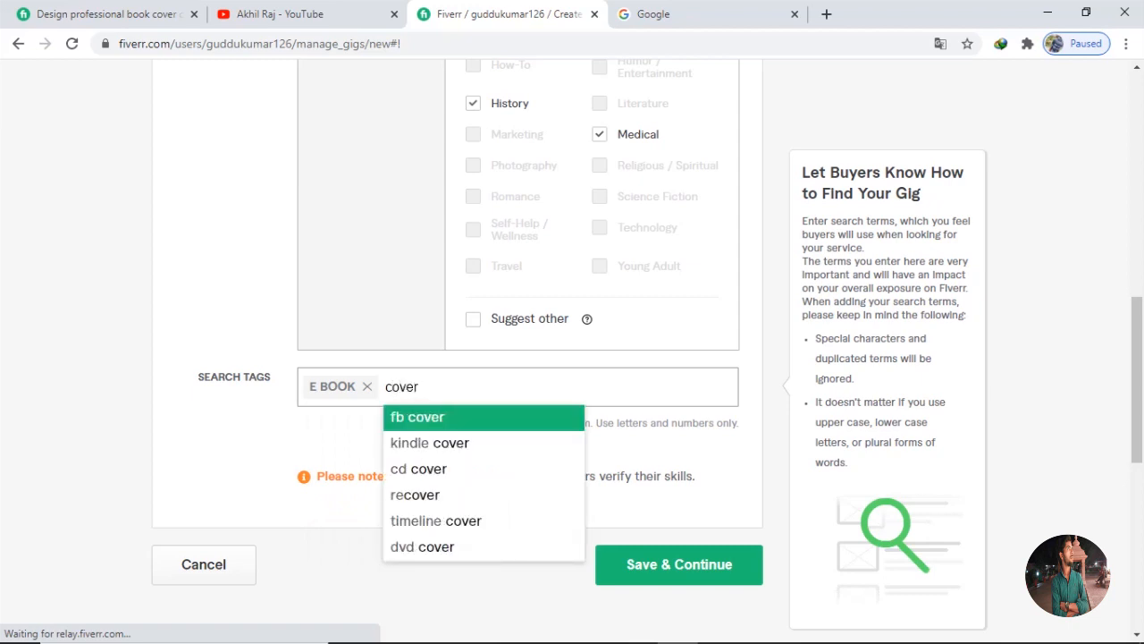
pyautogui.press('Return')
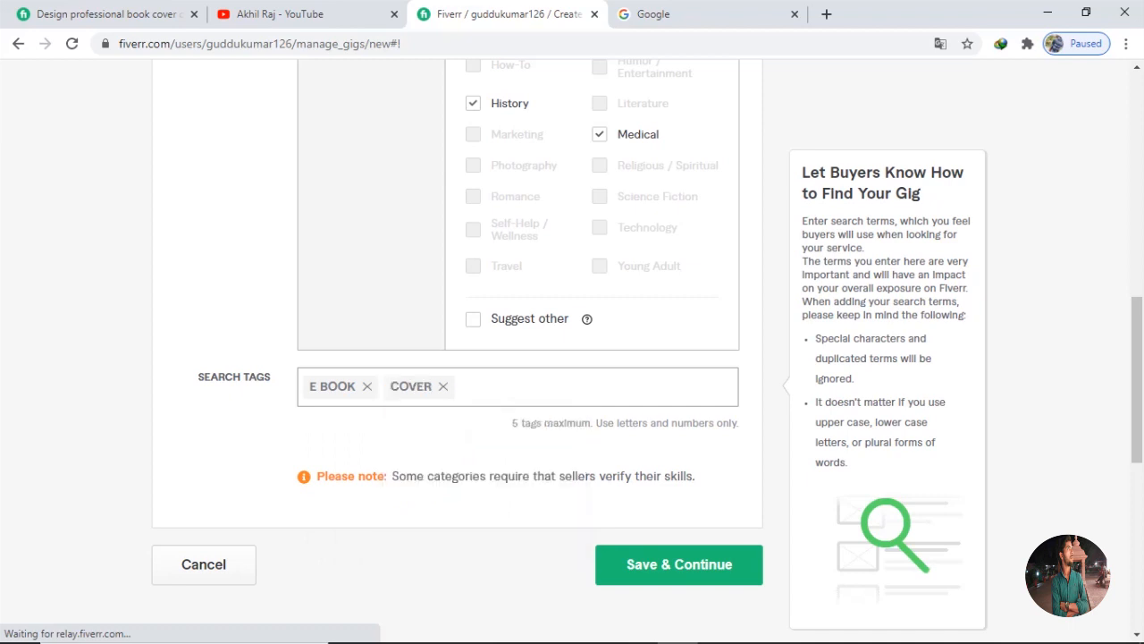
pyautogui.write('boo')
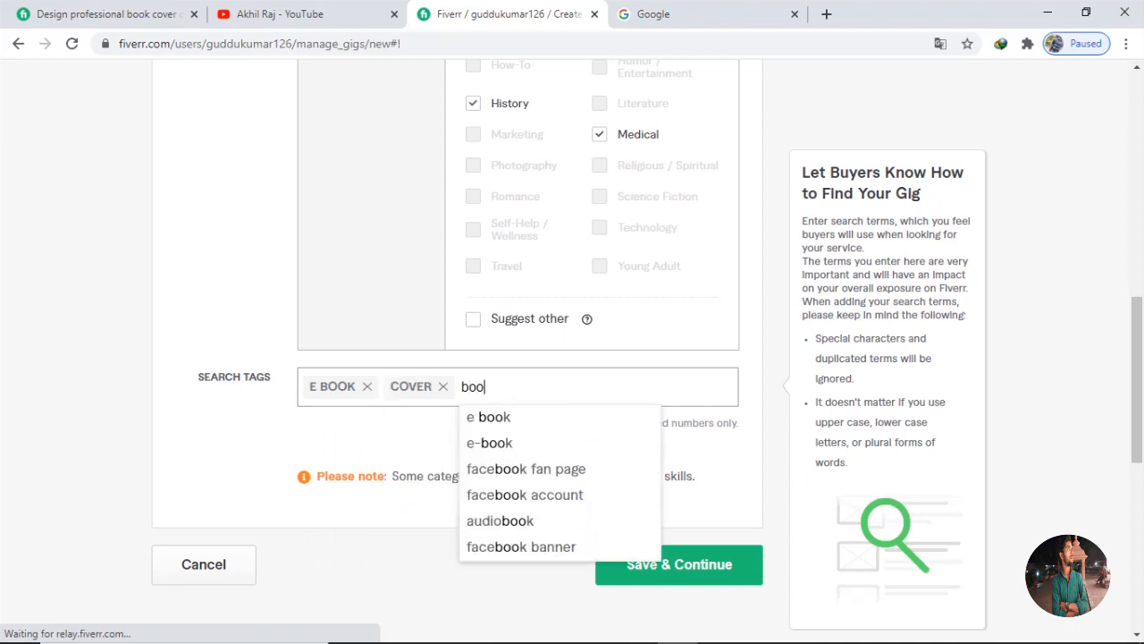
pyautogui.write('k cover')
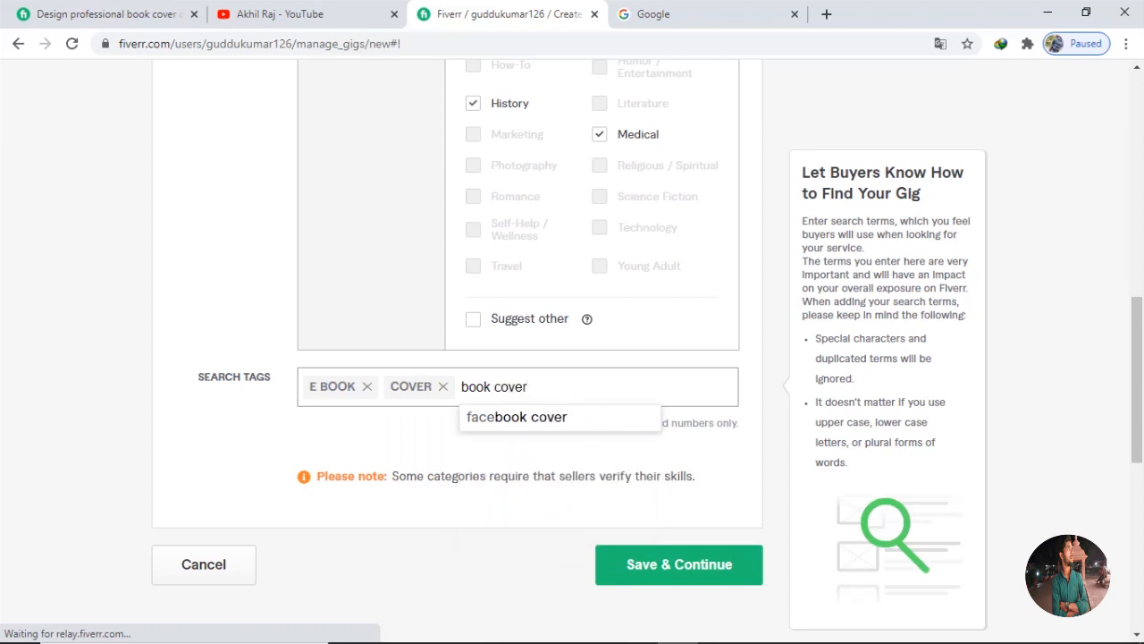
pyautogui.press('Return')
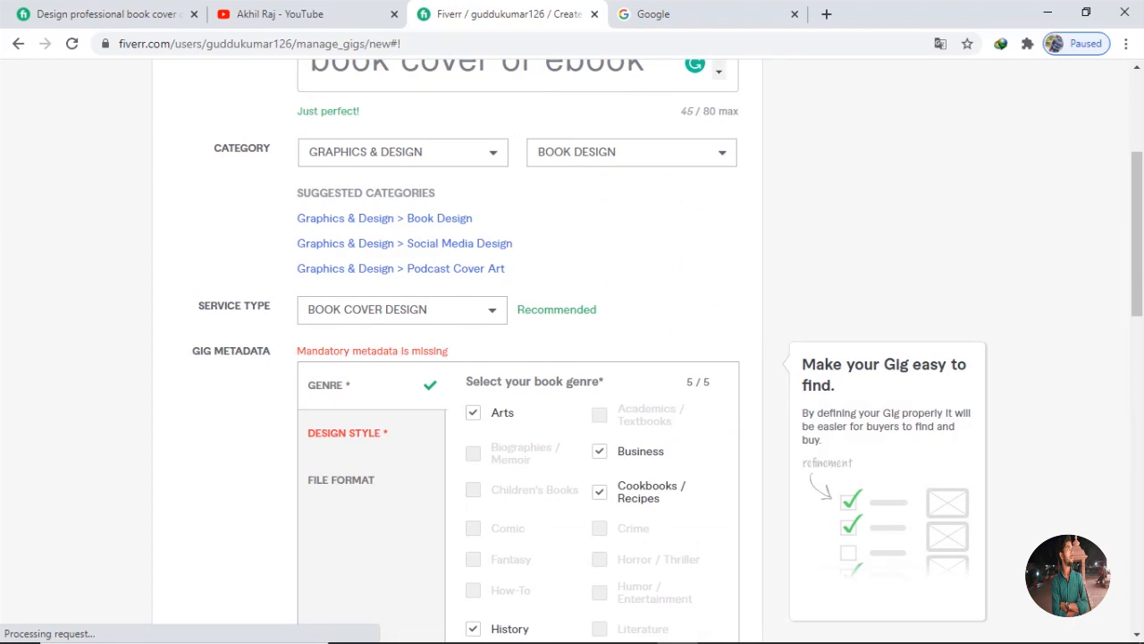
# Set the gig's design style to Photographic in the metadata and save the overview to continue to pricing
pyautogui.click(348, 434)
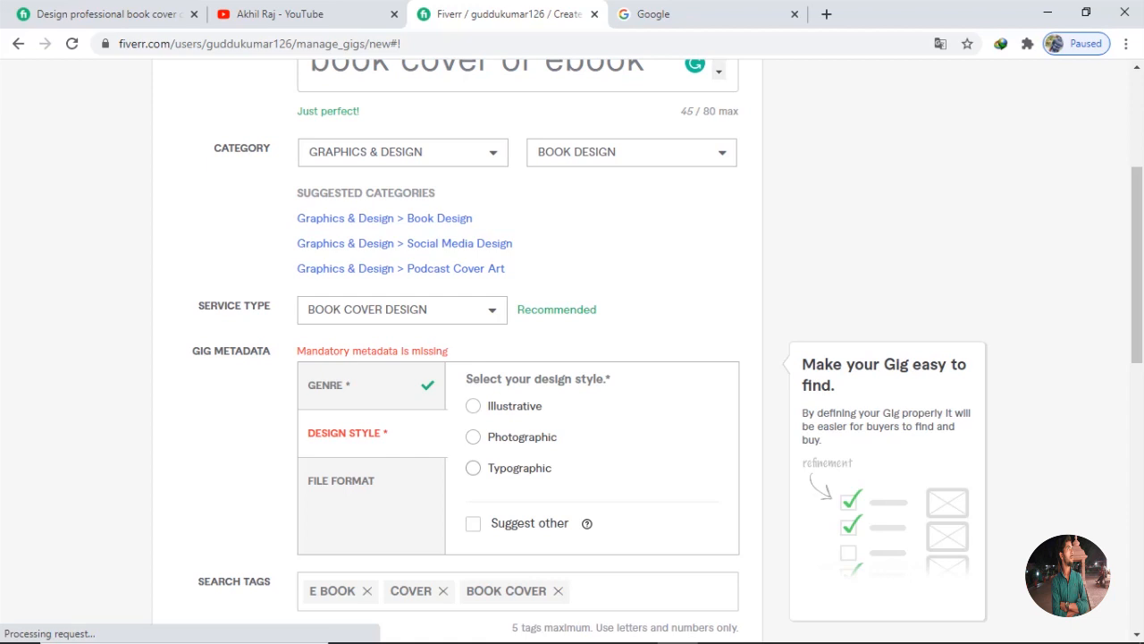
pyautogui.click(473, 406)
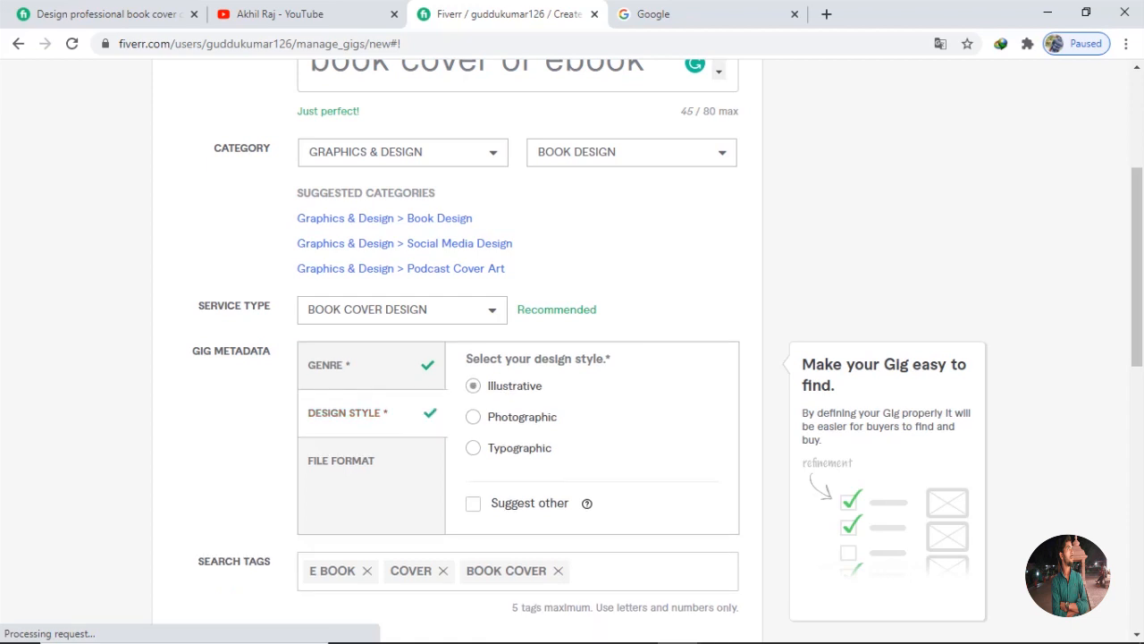
pyautogui.click(474, 416)
pyautogui.click(474, 386)
pyautogui.click(474, 416)
pyautogui.scroll(-3, 518, 357)
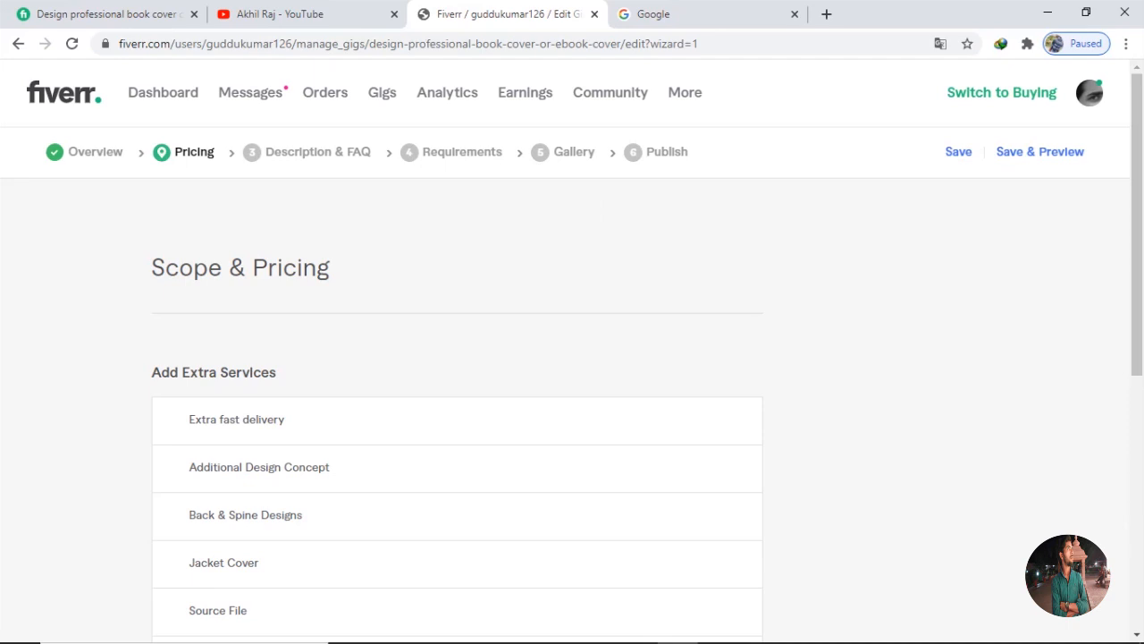
# Examine the package table and extra services for the gig's pricing, and compare the layout with three packages turned off and on
pyautogui.scroll(-5, 456, 281)
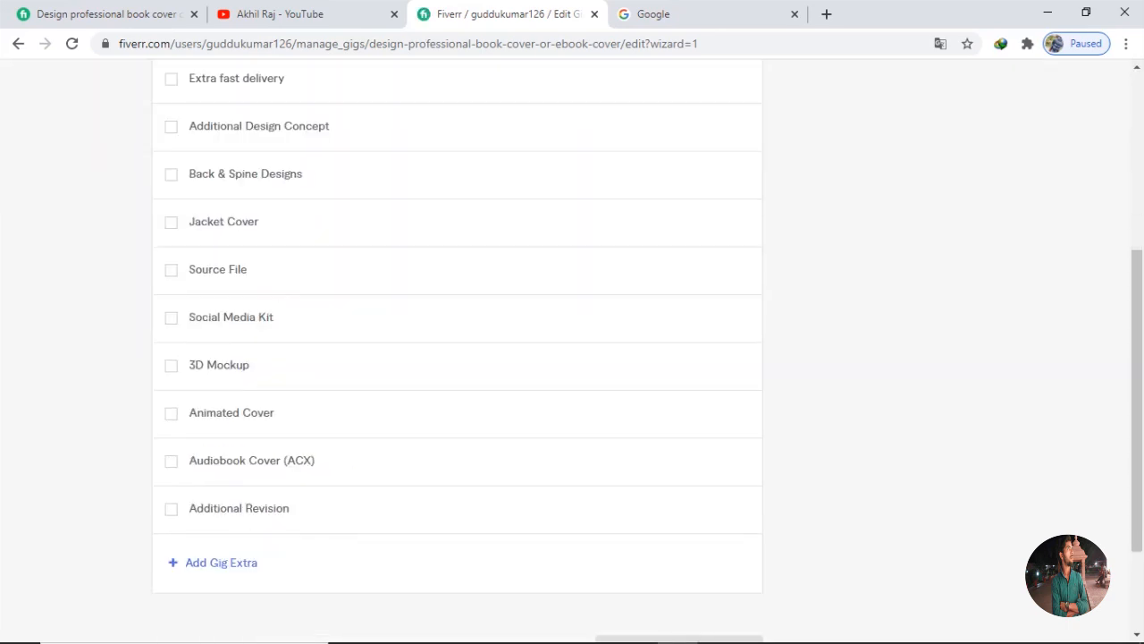
pyautogui.scroll(-1, 455, 282)
pyautogui.scroll(6, 456, 282)
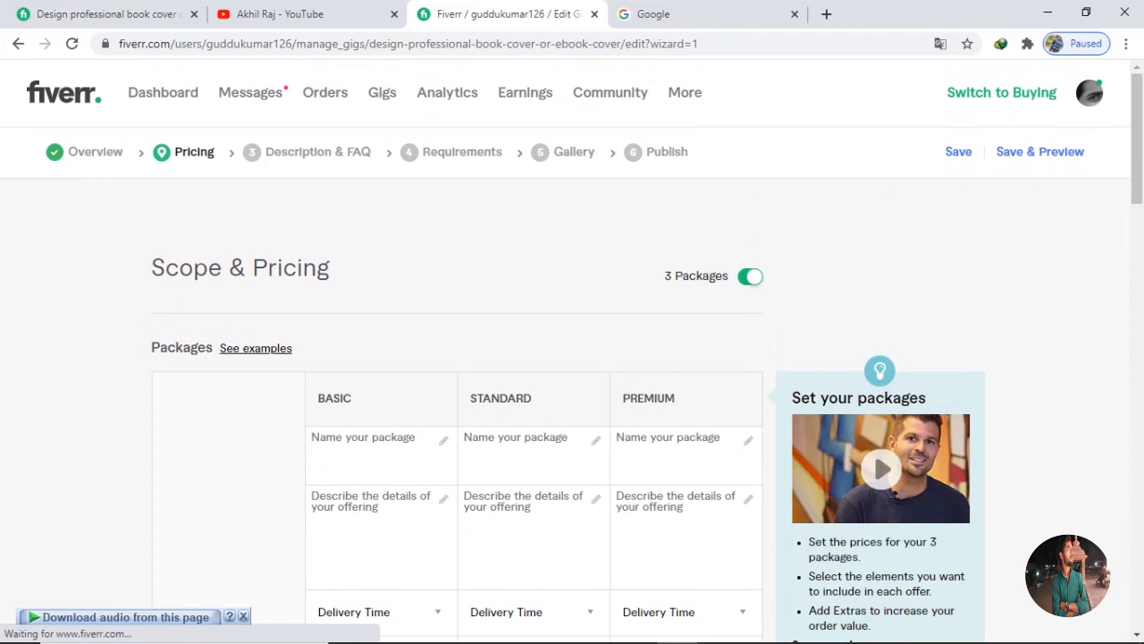
pyautogui.scroll(-1, 572, 357)
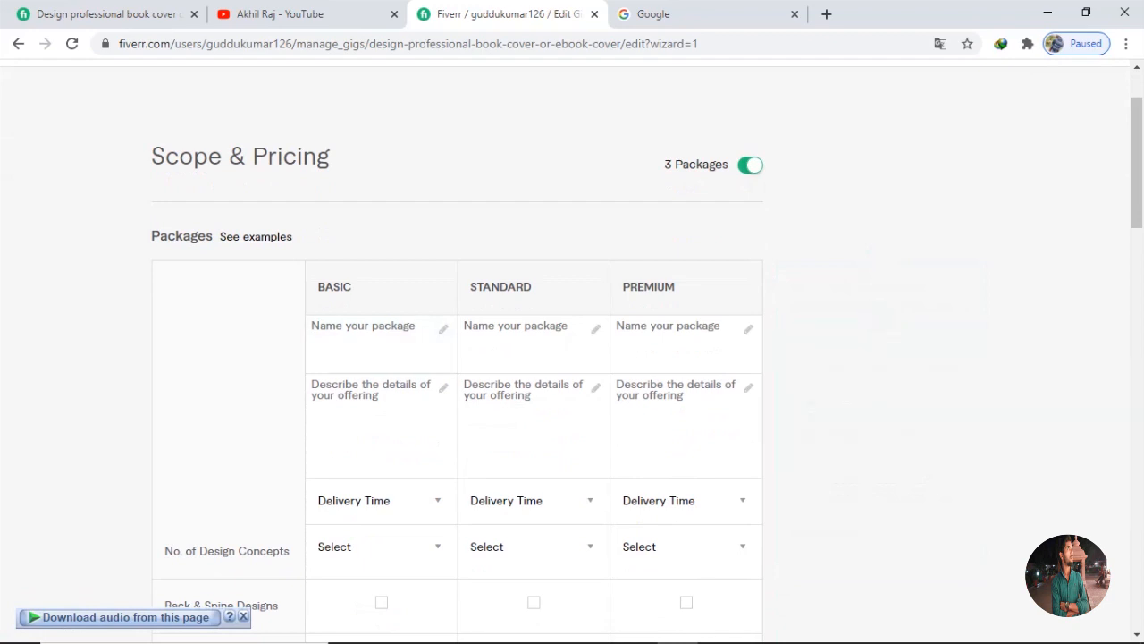
pyautogui.moveTo(382, 429)
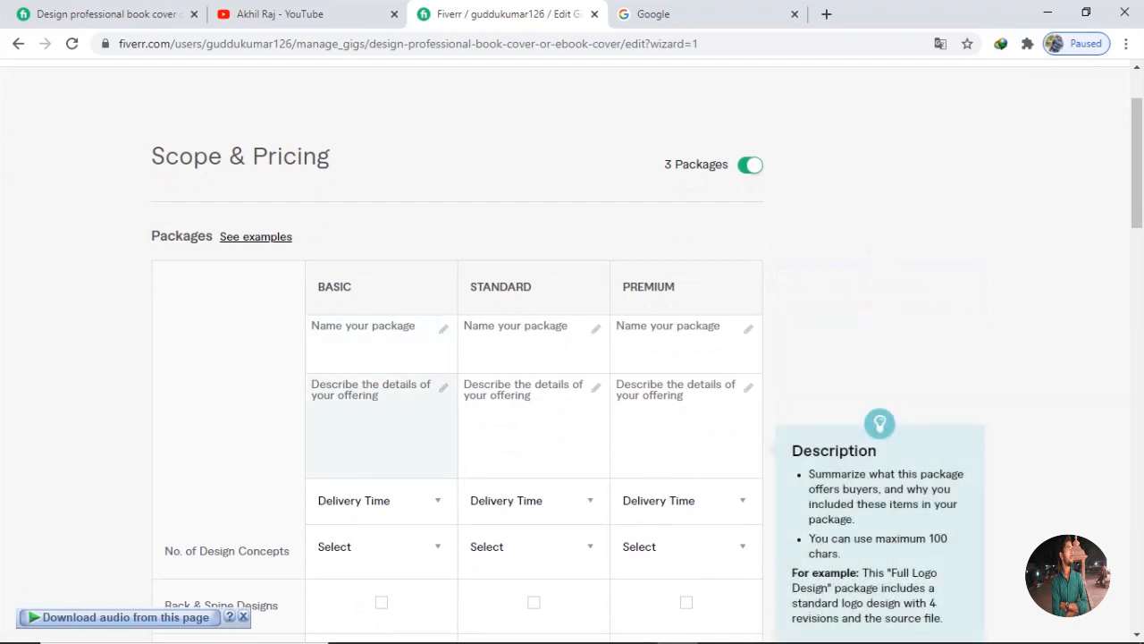
pyautogui.scroll(-1, 381, 438)
pyautogui.scroll(2, 381, 438)
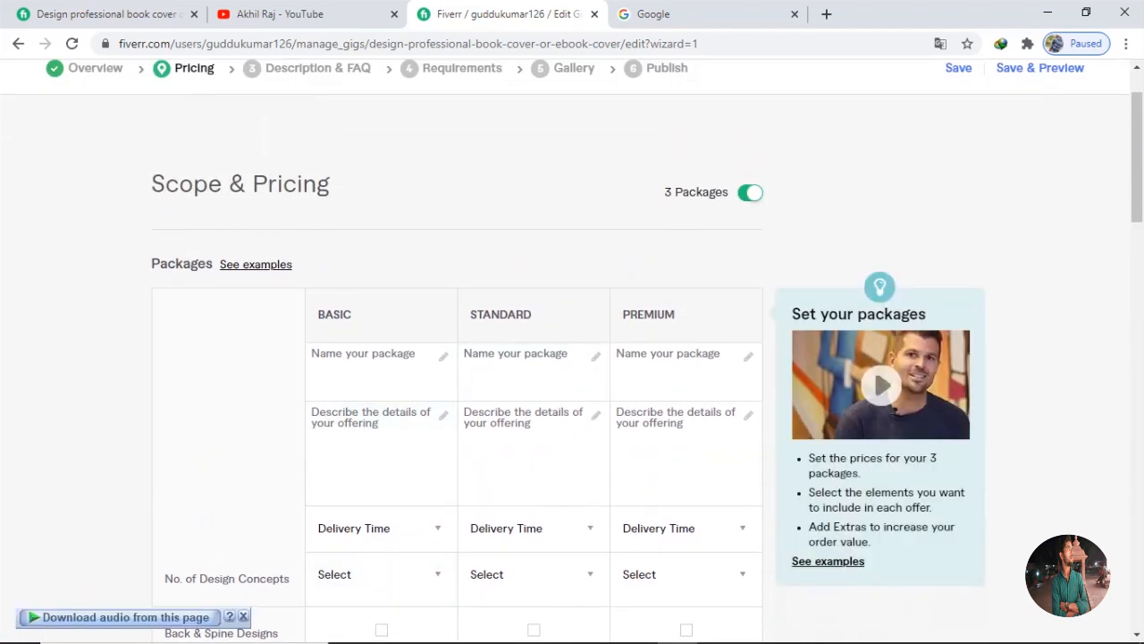
pyautogui.click(750, 193)
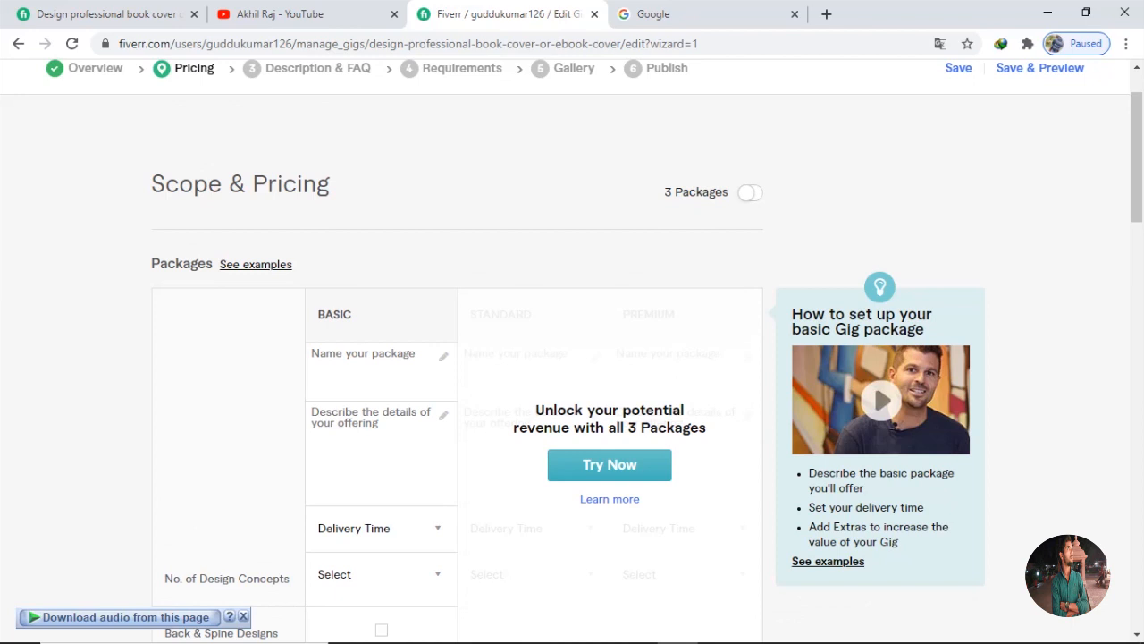
pyautogui.click(750, 192)
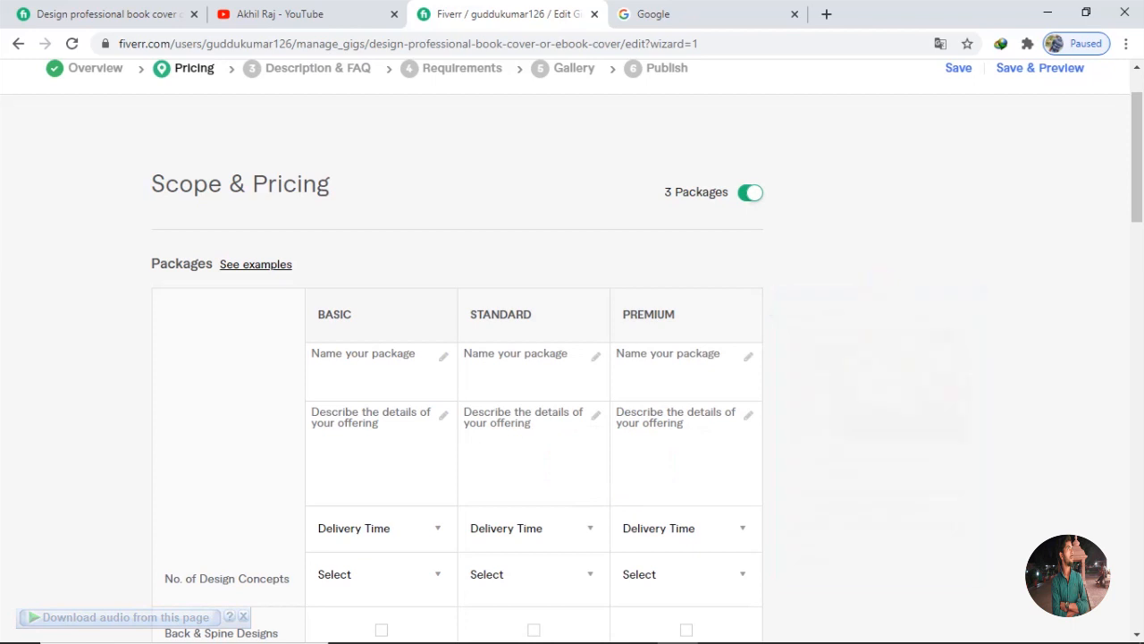
# Name the three packages BASIC, STANDARD and PREMIUM by copying the wording of their column headings
pyautogui.moveTo(381, 371)
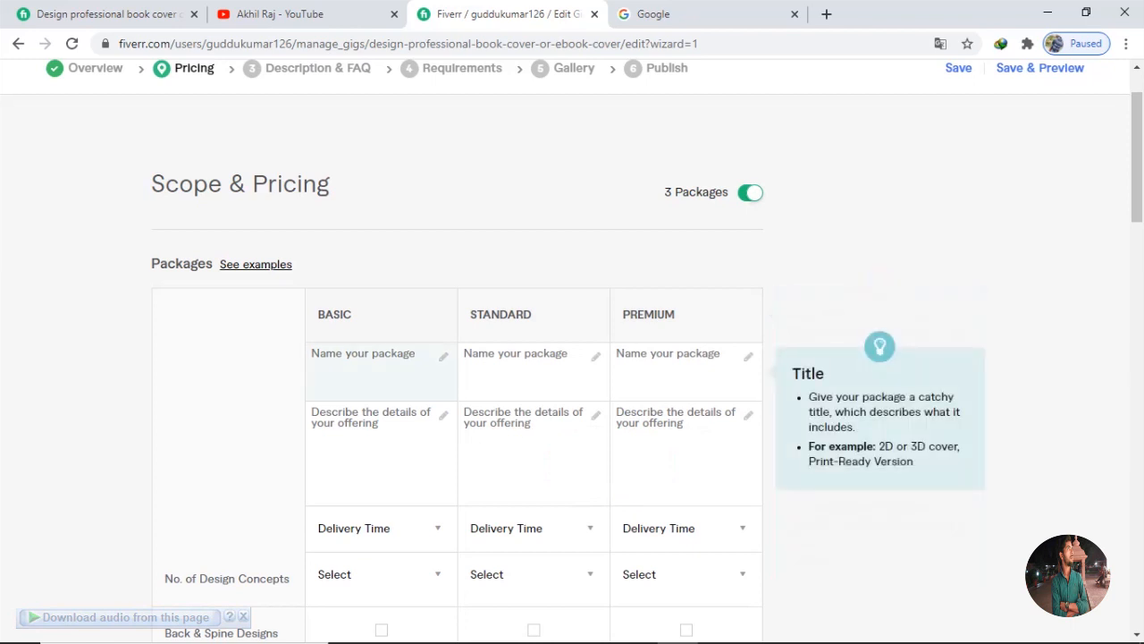
pyautogui.doubleClick(342, 314)
pyautogui.hotkey('ctrl', 'c')
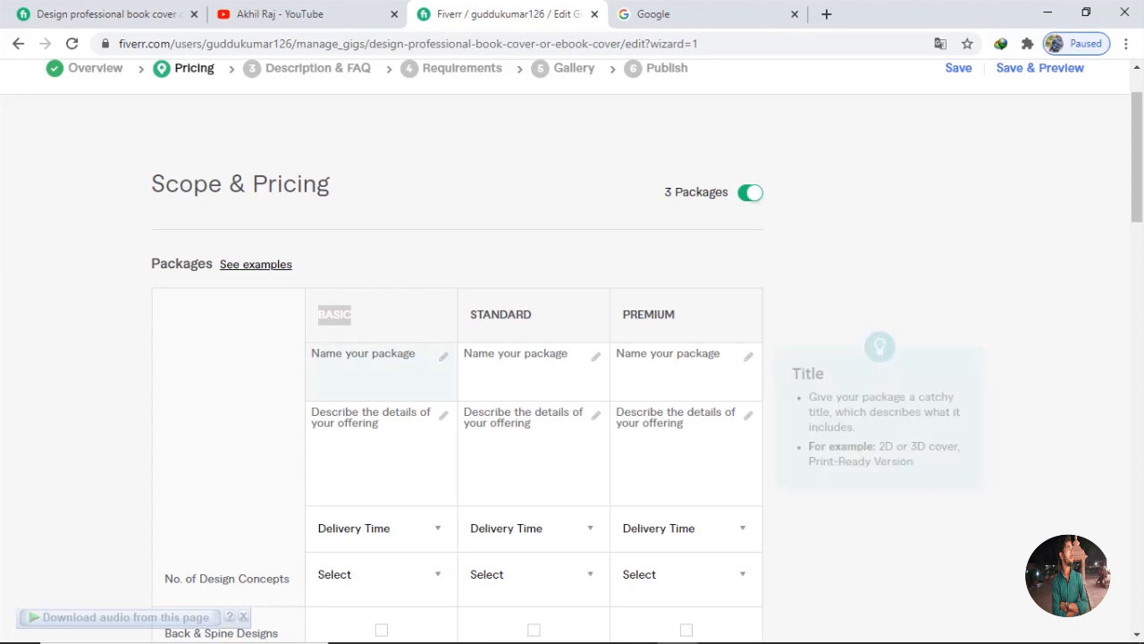
pyautogui.click(381, 366)
pyautogui.hotkey('ctrl', 'v')
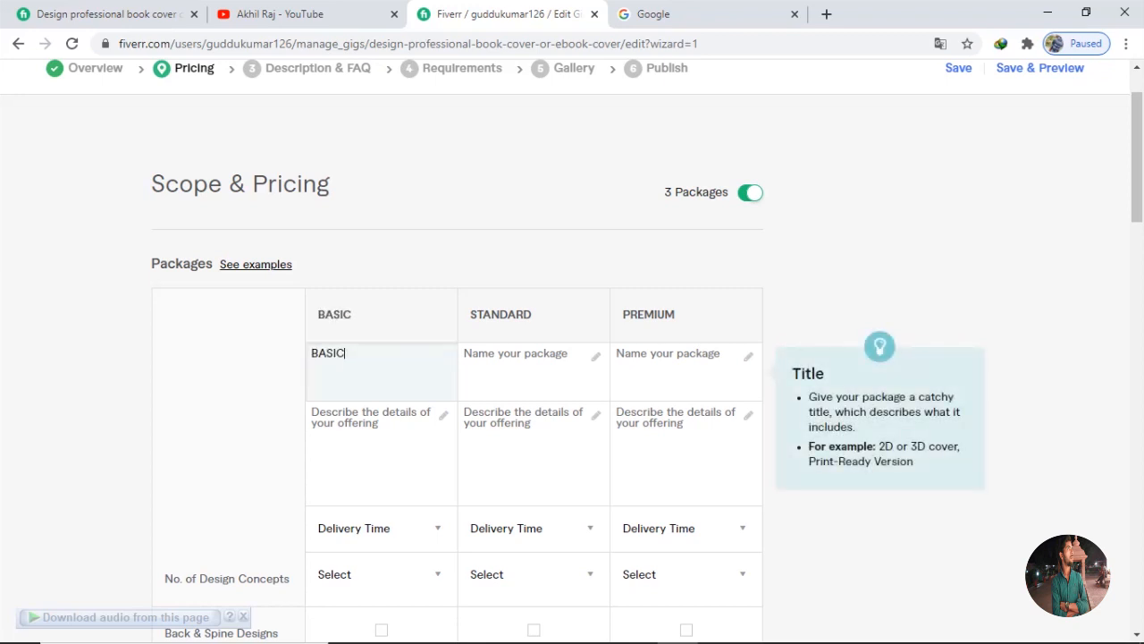
pyautogui.moveTo(533, 313); pyautogui.dragTo(469, 313)
pyautogui.hotkey('ctrl', 'c')
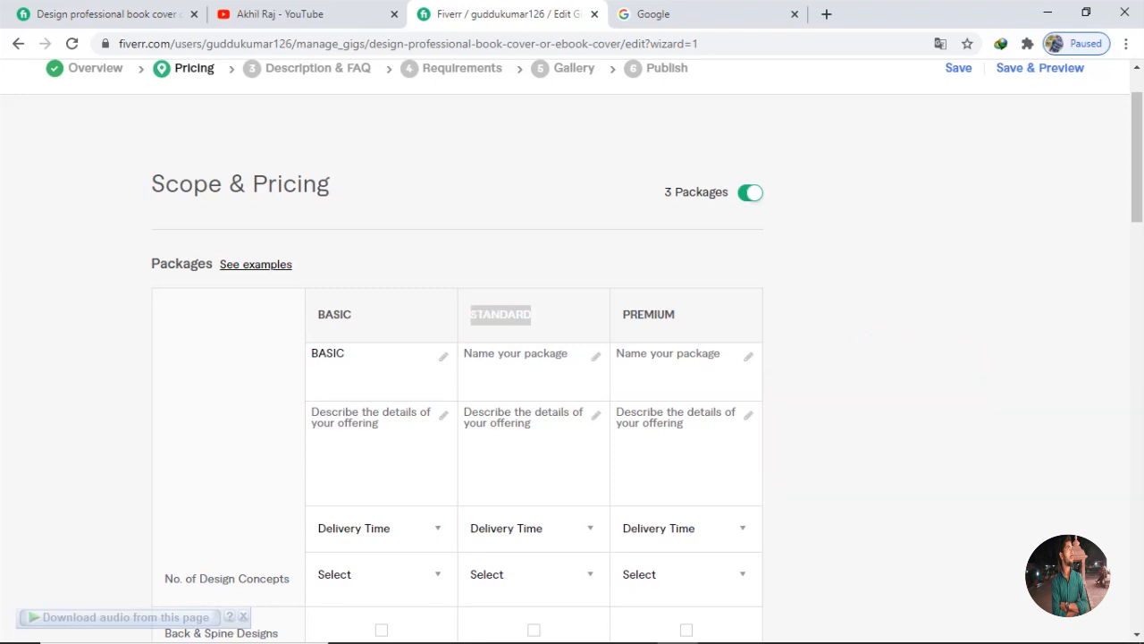
pyautogui.click(523, 359)
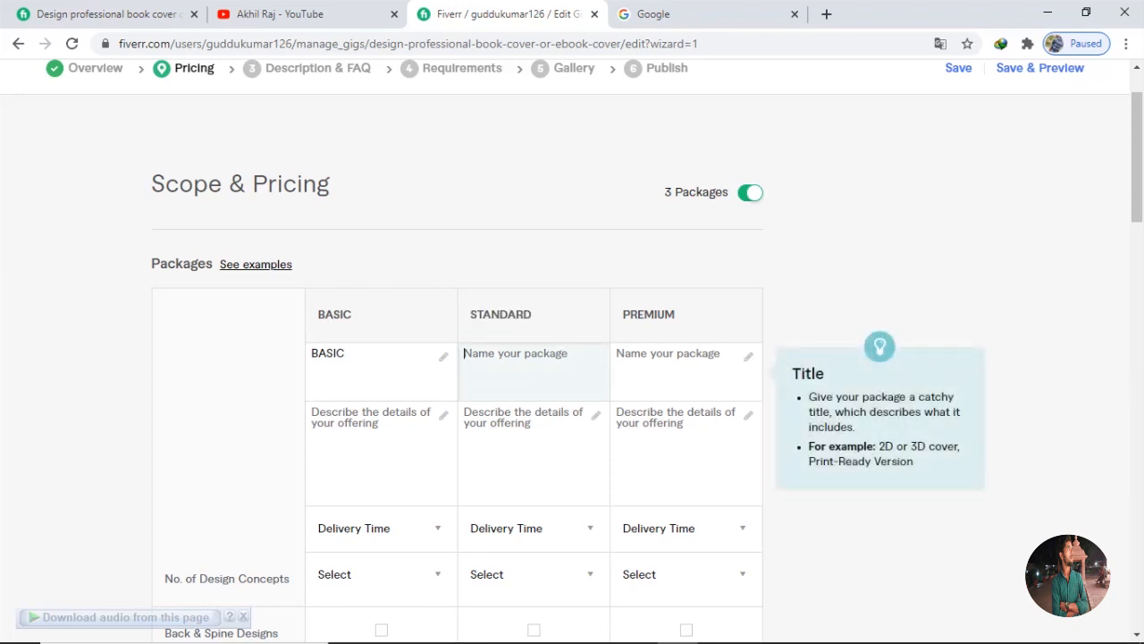
pyautogui.hotkey('ctrl', 'v')
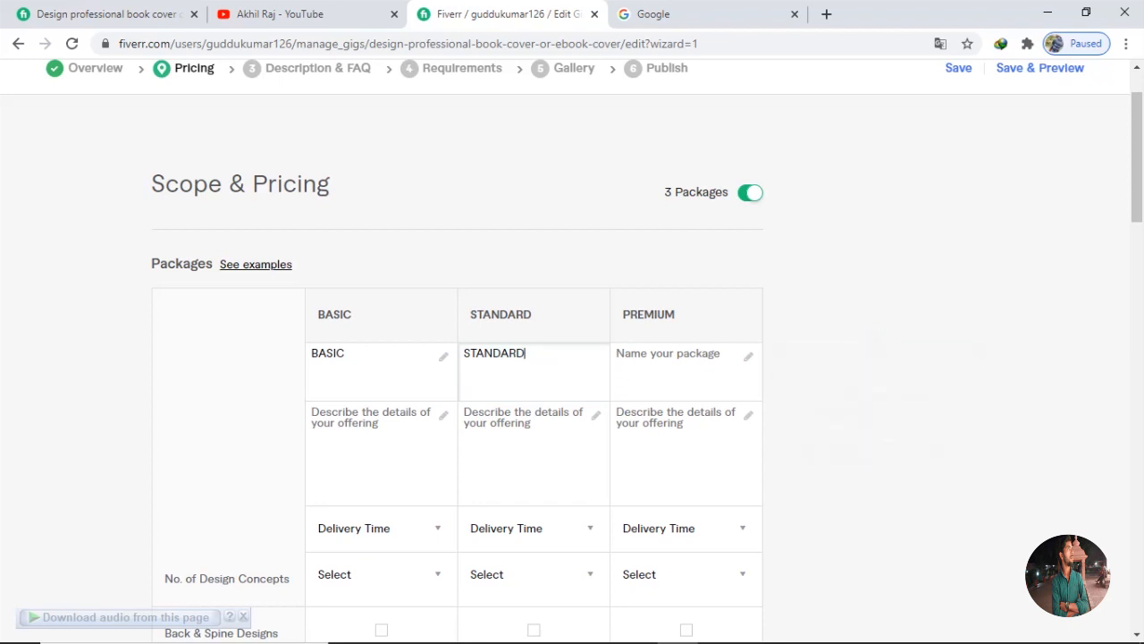
pyautogui.moveTo(676, 314); pyautogui.dragTo(623, 314)
pyautogui.hotkey('ctrl', 'c')
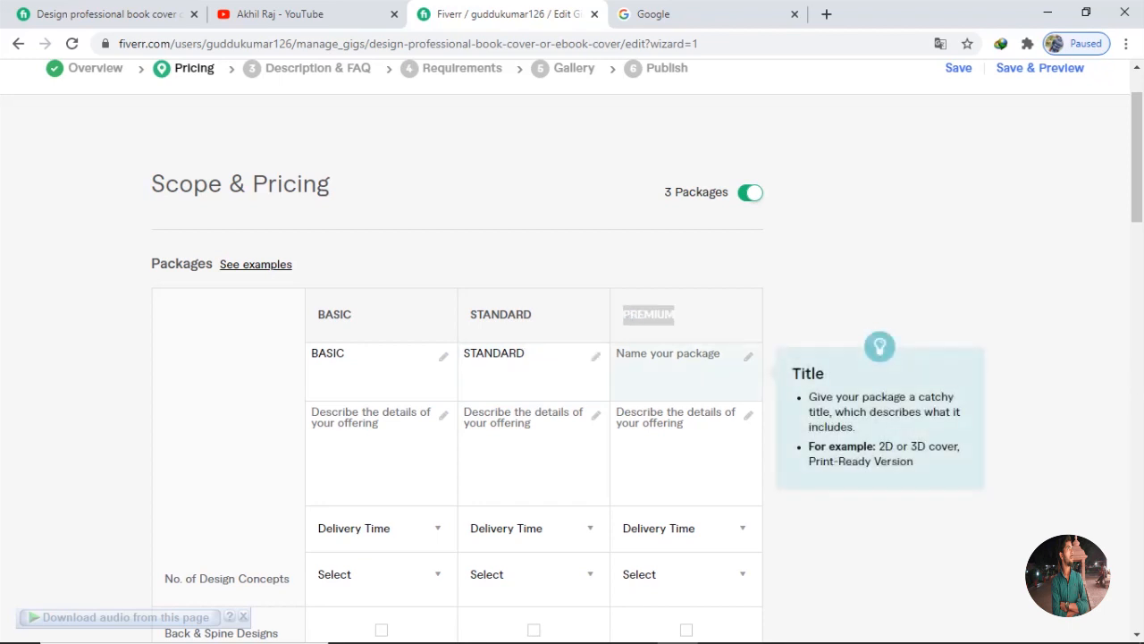
pyautogui.click(681, 364)
pyautogui.hotkey('ctrl', 'v')
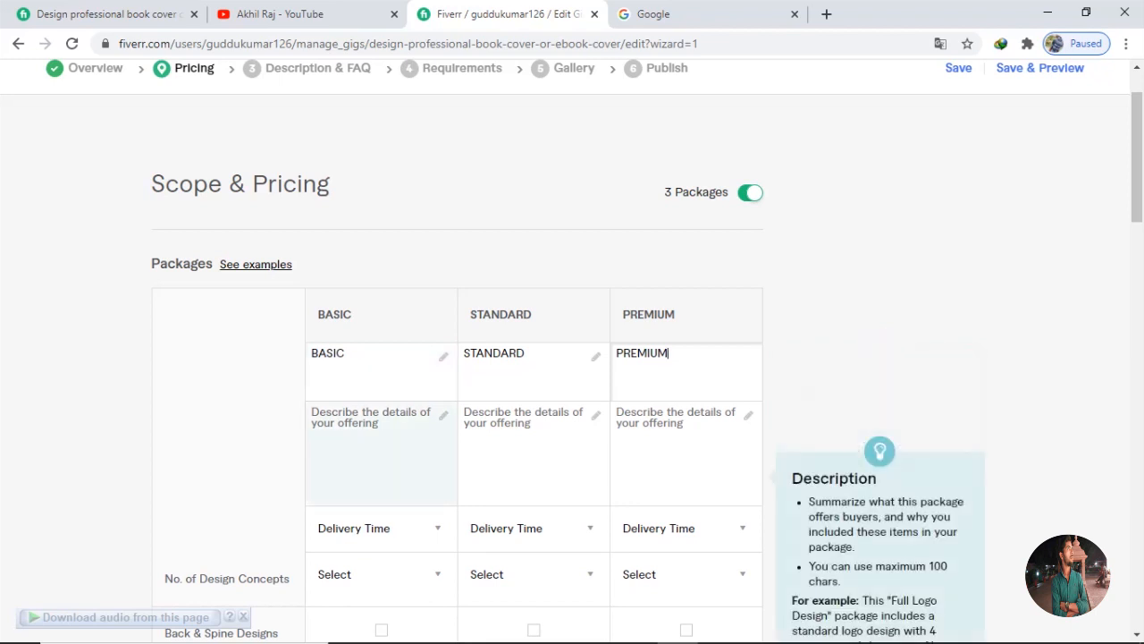
# Fill the Basic package's description with the reference gig's text "I will design creative e-book cover. One licensed stock image included."
pyautogui.click(378, 445)
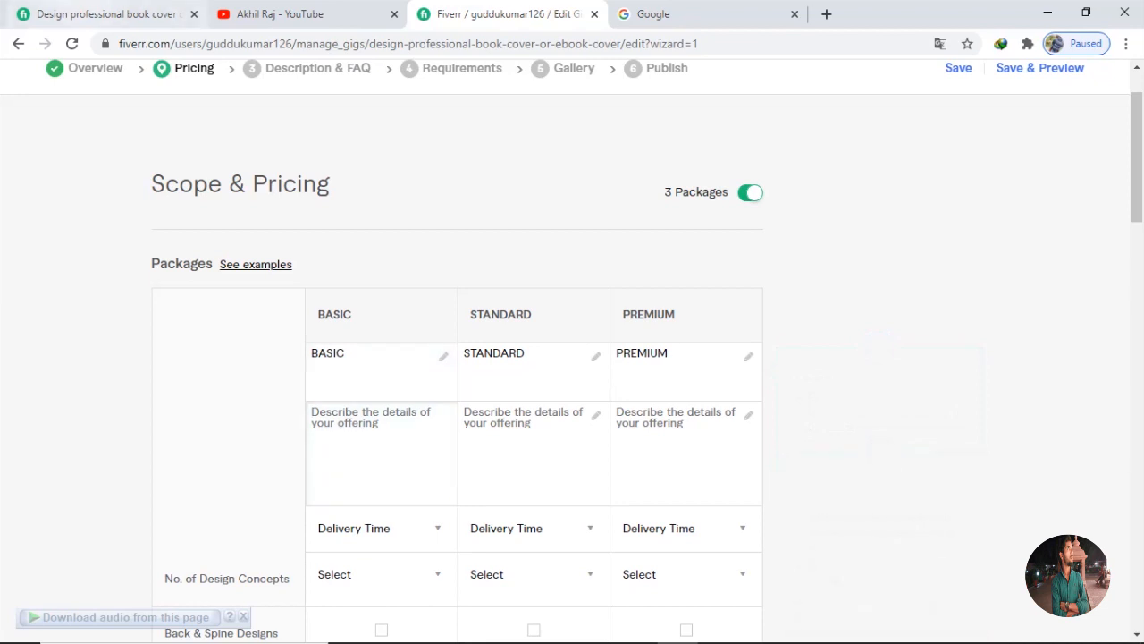
pyautogui.click(109, 15)
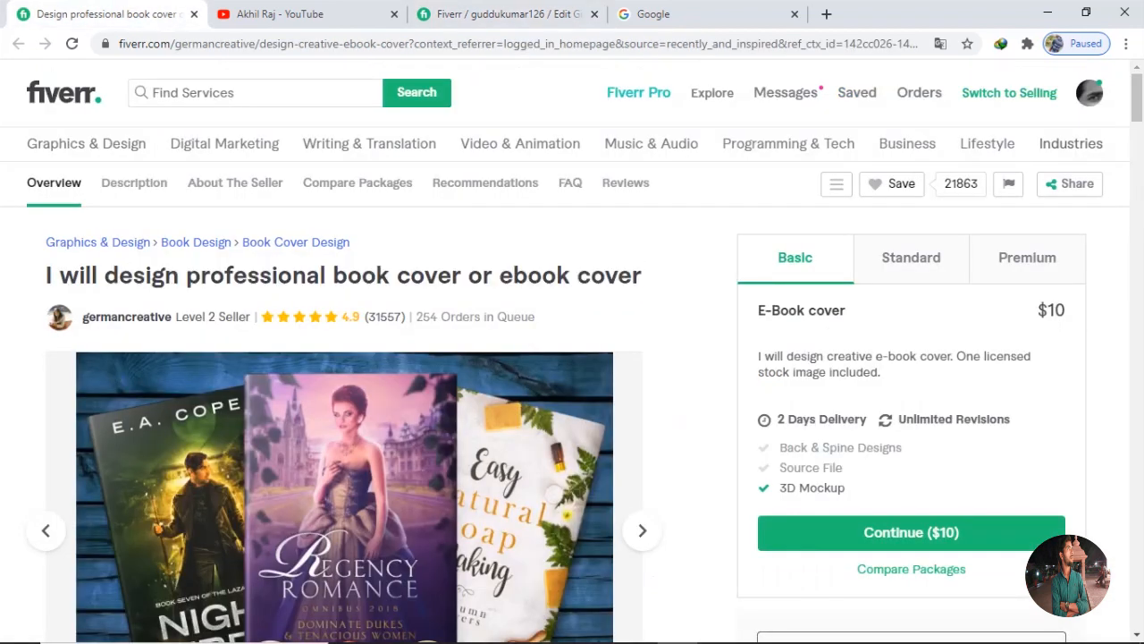
pyautogui.scroll(-6, 572, 357)
pyautogui.scroll(-7, 572, 358)
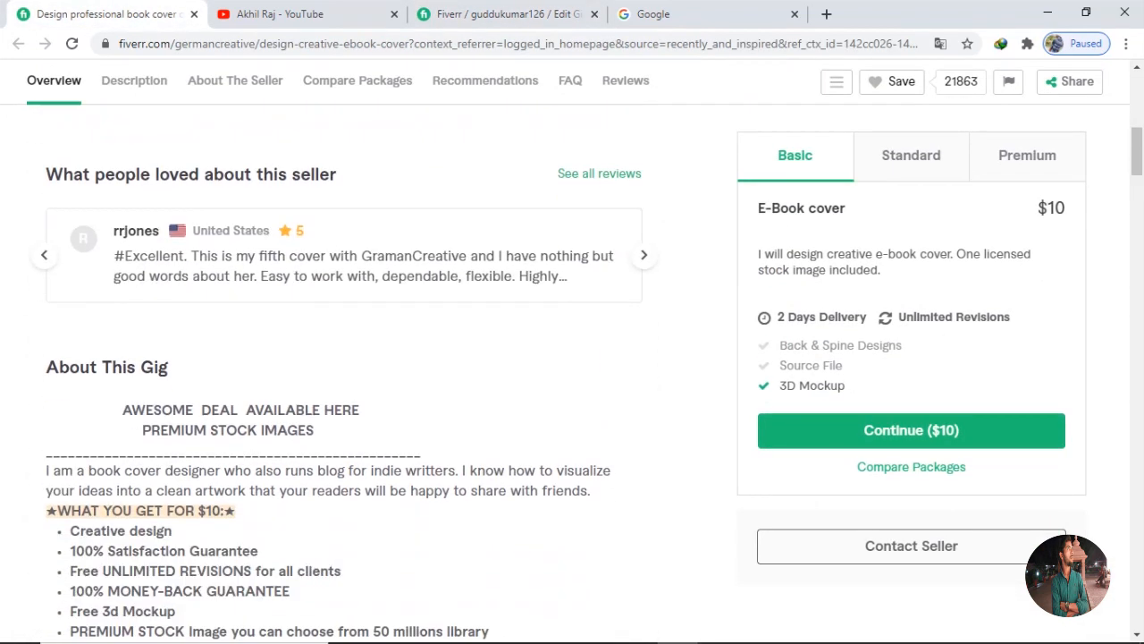
pyautogui.scroll(-3, 572, 358)
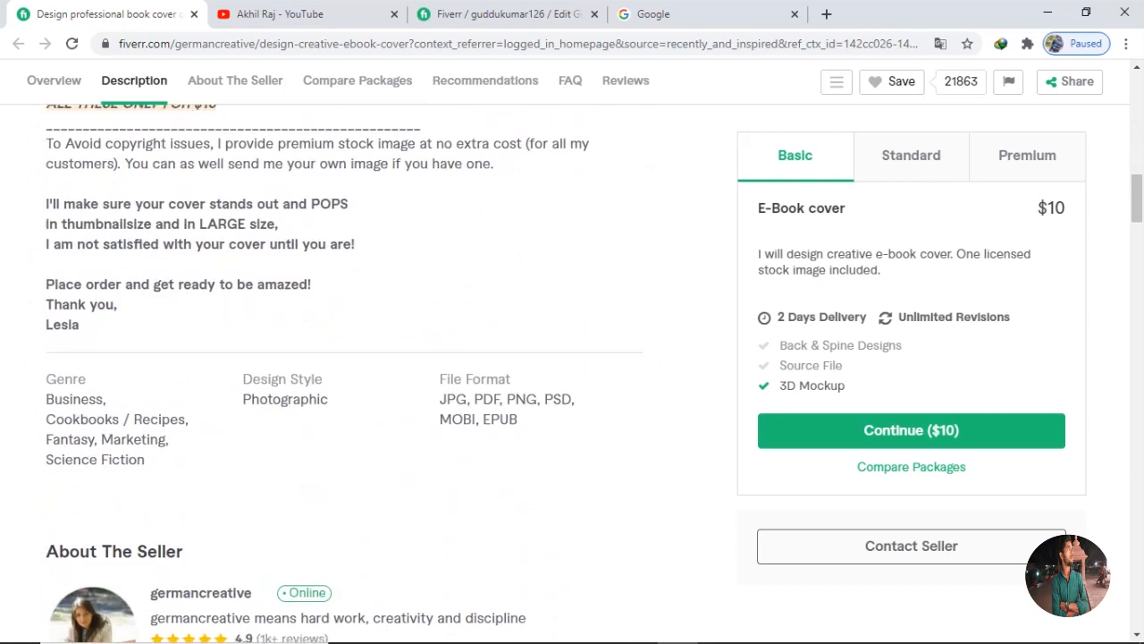
pyautogui.scroll(-4, 572, 358)
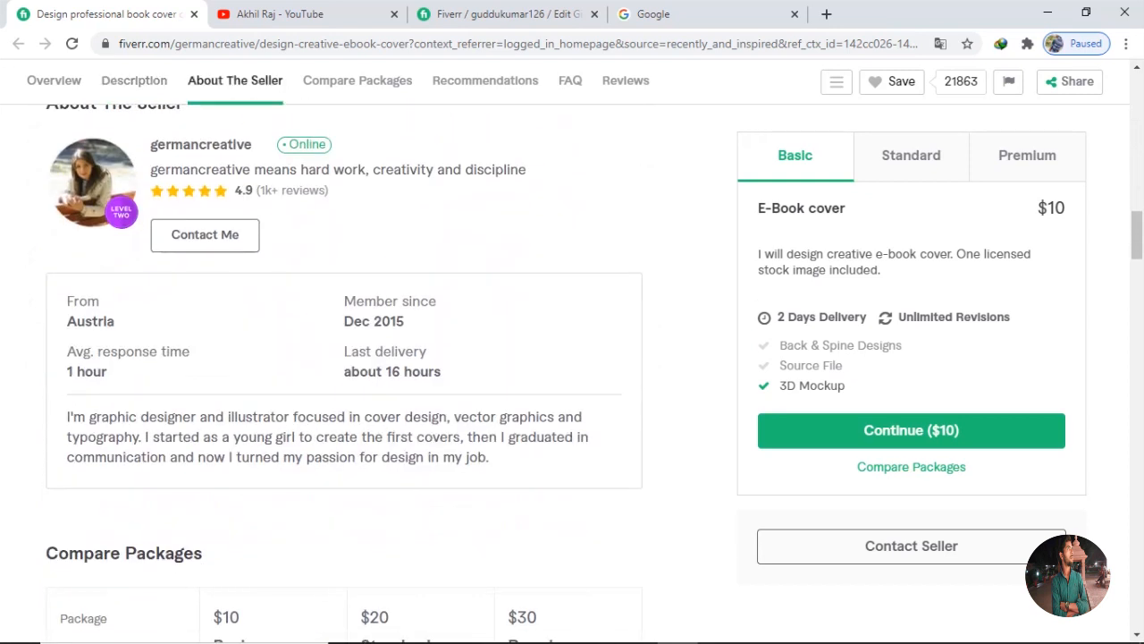
pyautogui.scroll(-2, 572, 357)
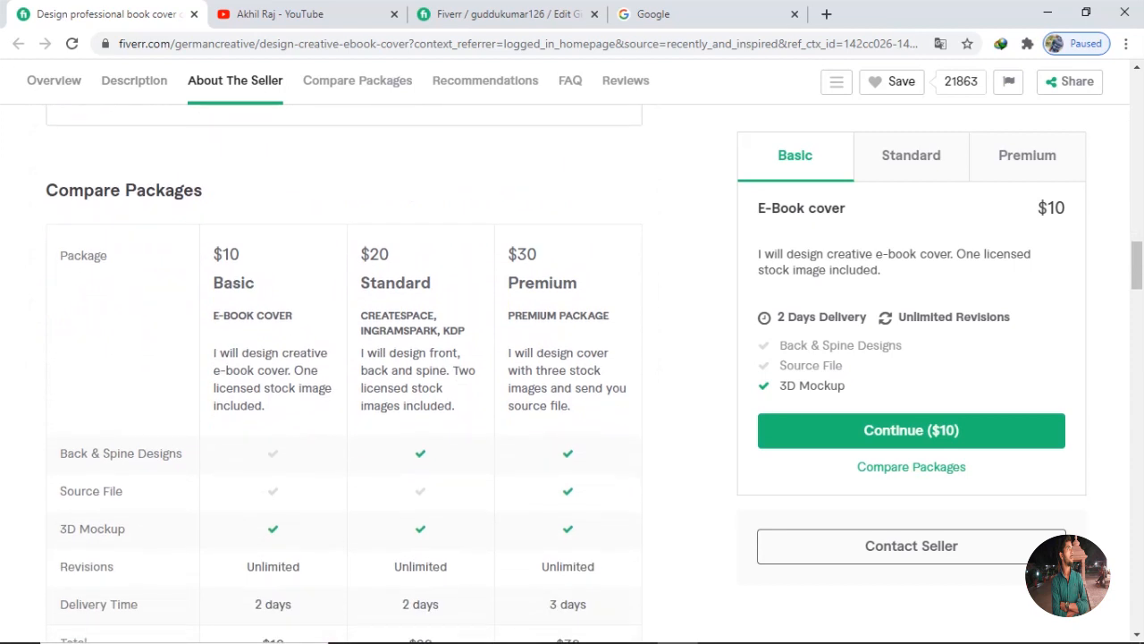
pyautogui.moveTo(267, 407); pyautogui.dragTo(212, 353)
pyautogui.hotkey('ctrl', 'c')
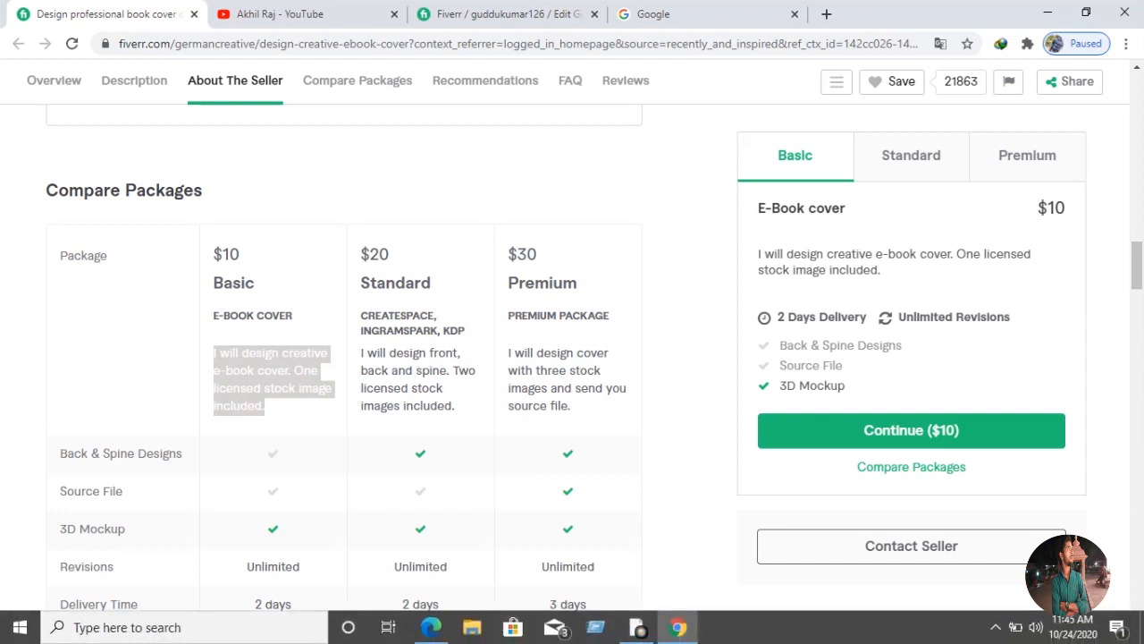
pyautogui.click(501, 14)
pyautogui.click(375, 445)
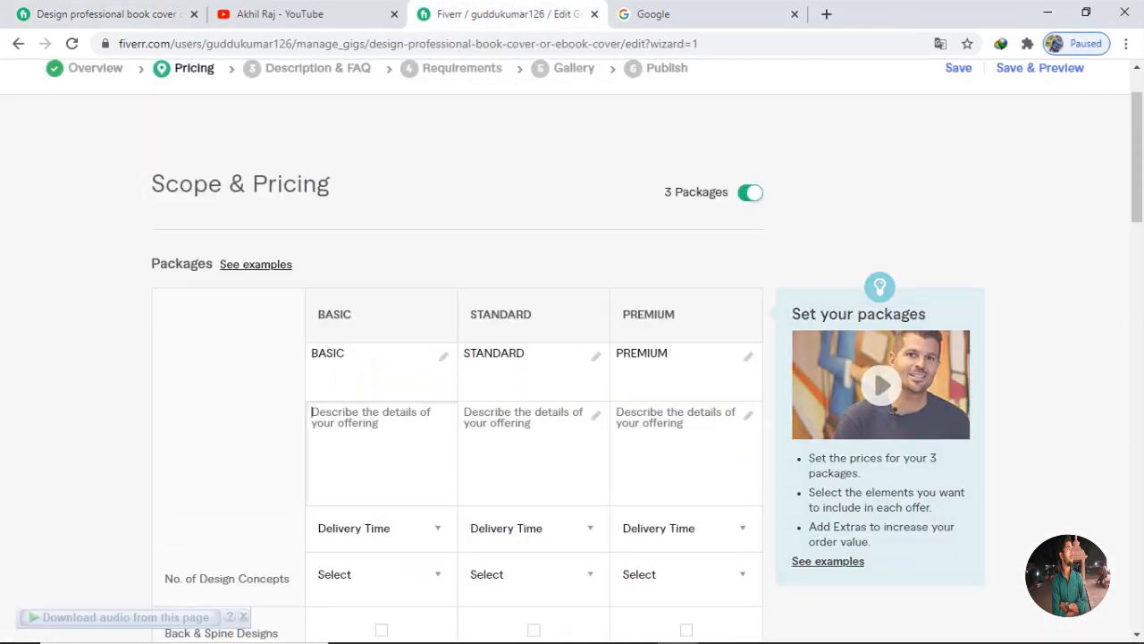
pyautogui.hotkey('ctrl', 'v')
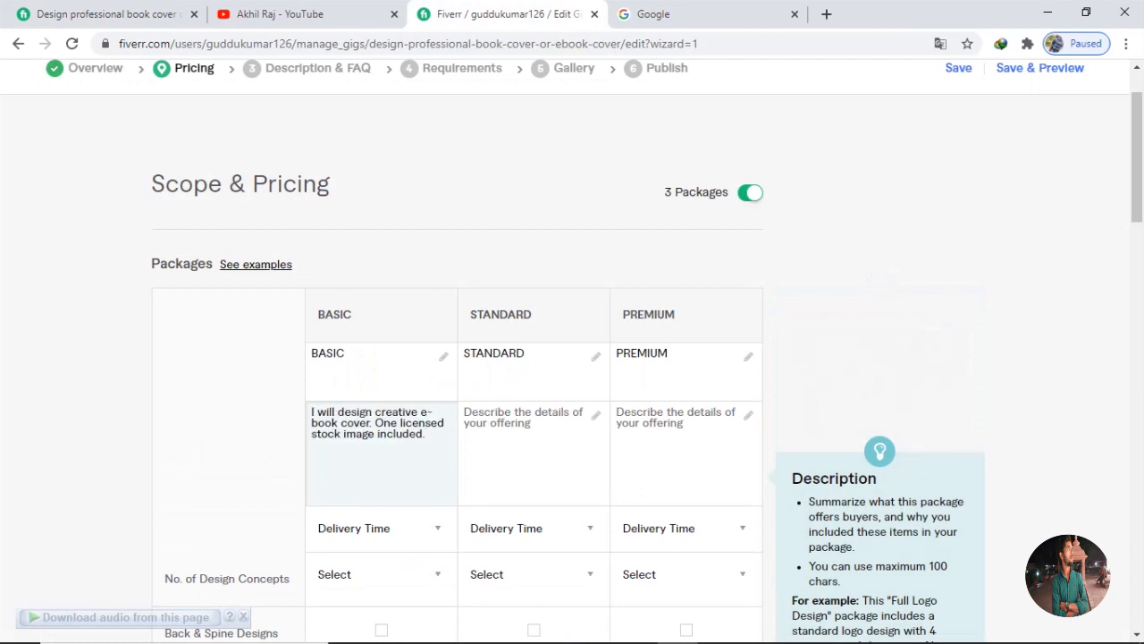
pyautogui.click(229, 411)
# Replace the Basic package's title with "E-BOOK COVER", copied from the reference gig's package comparison
pyautogui.click(109, 14)
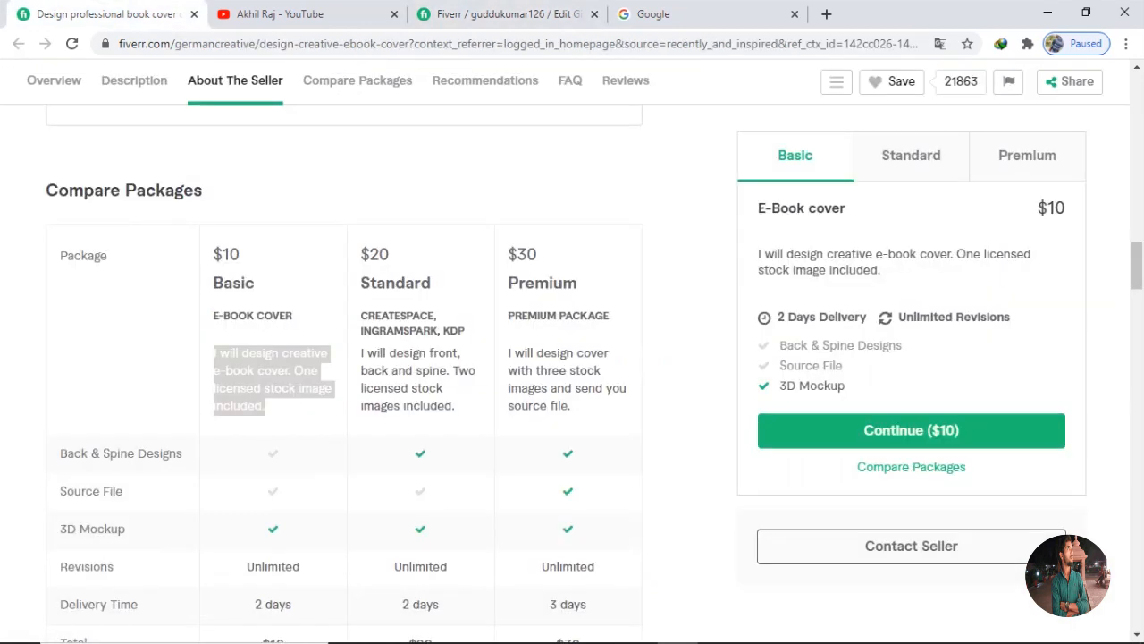
pyautogui.moveTo(293, 316); pyautogui.dragTo(213, 315)
pyautogui.hotkey('ctrl', 'c')
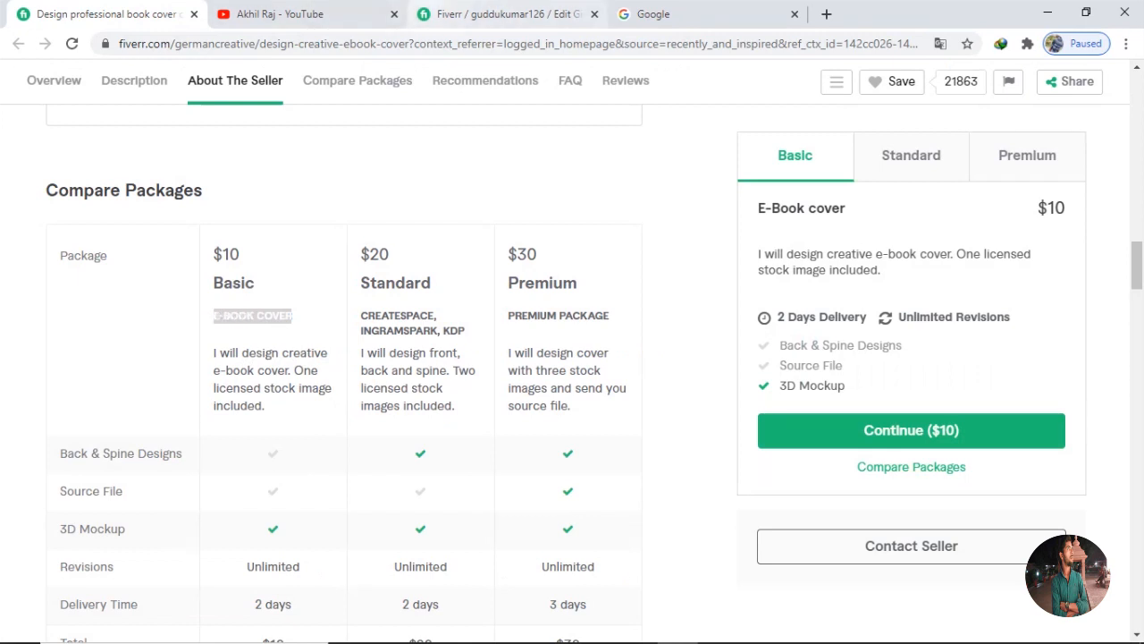
pyautogui.click(483, 14)
pyautogui.click(380, 362)
pyautogui.hotkey('ctrl', 'a')
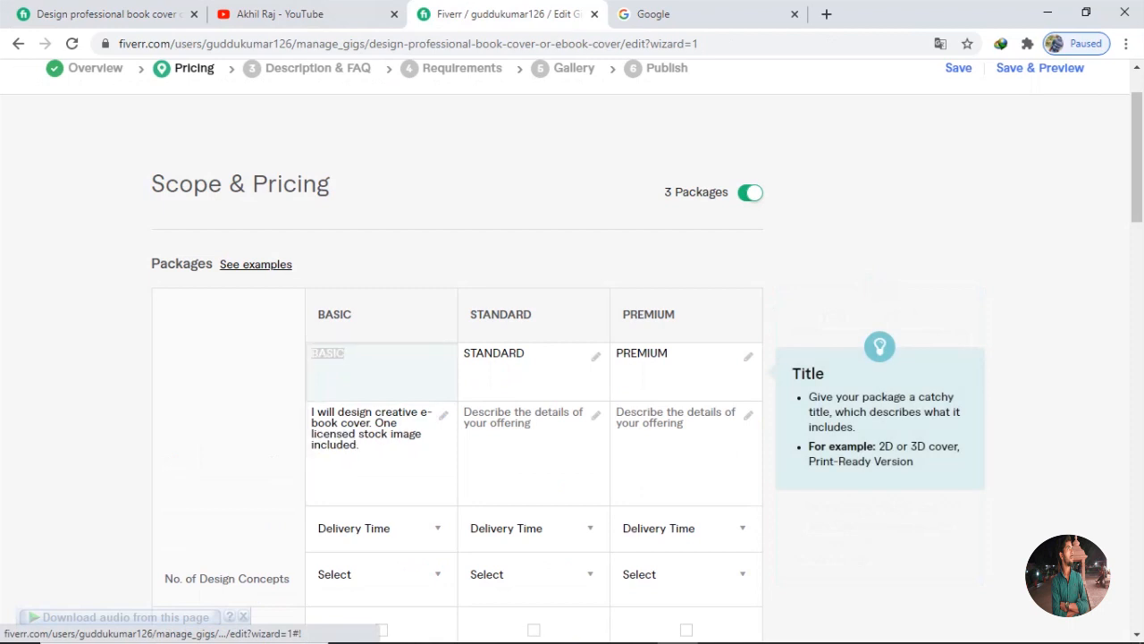
pyautogui.hotkey('ctrl', 'v')
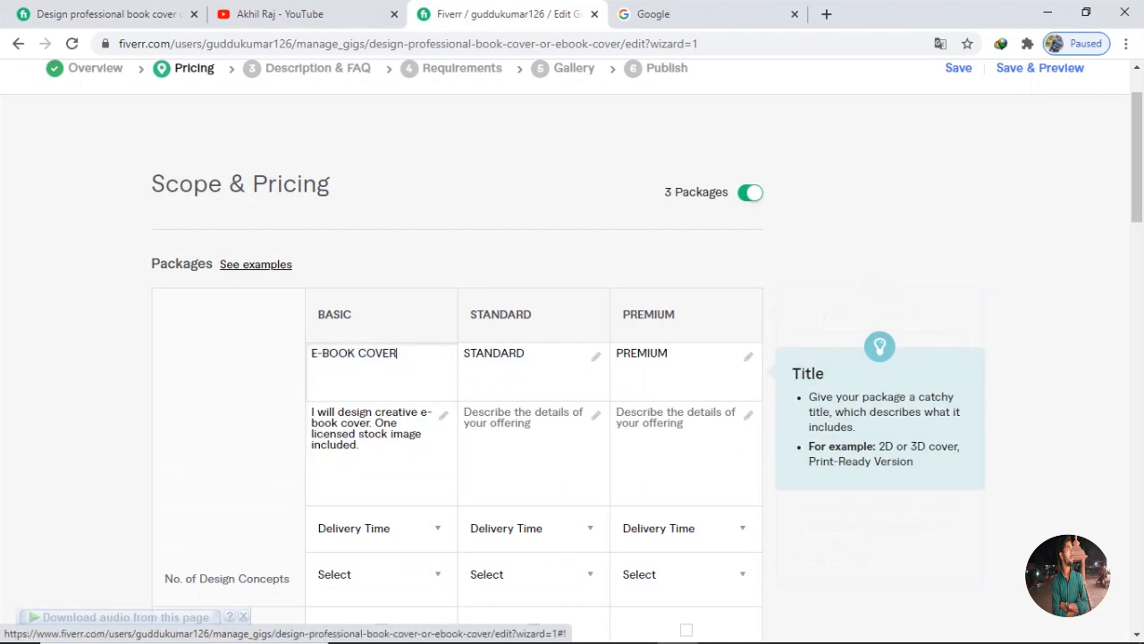
# Replace the Standard package's title with "CREATESPACE, INGRAMSPARK, KDP", copied from the reference gig
pyautogui.click(125, 14)
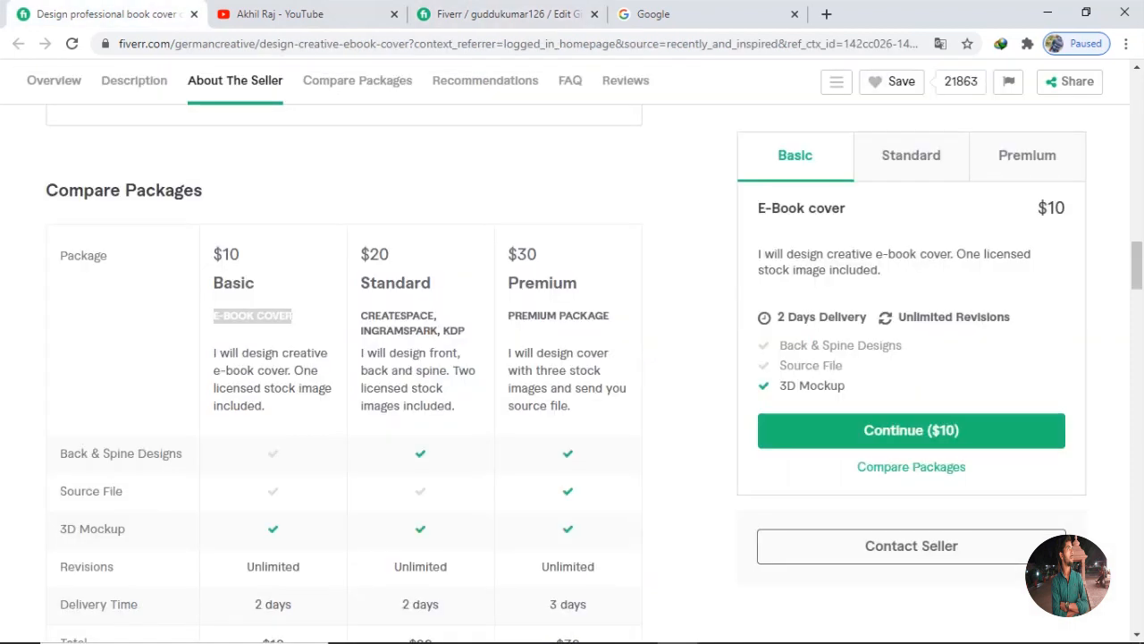
pyautogui.moveTo(464, 332); pyautogui.dragTo(361, 315)
pyautogui.hotkey('ctrl', 'c')
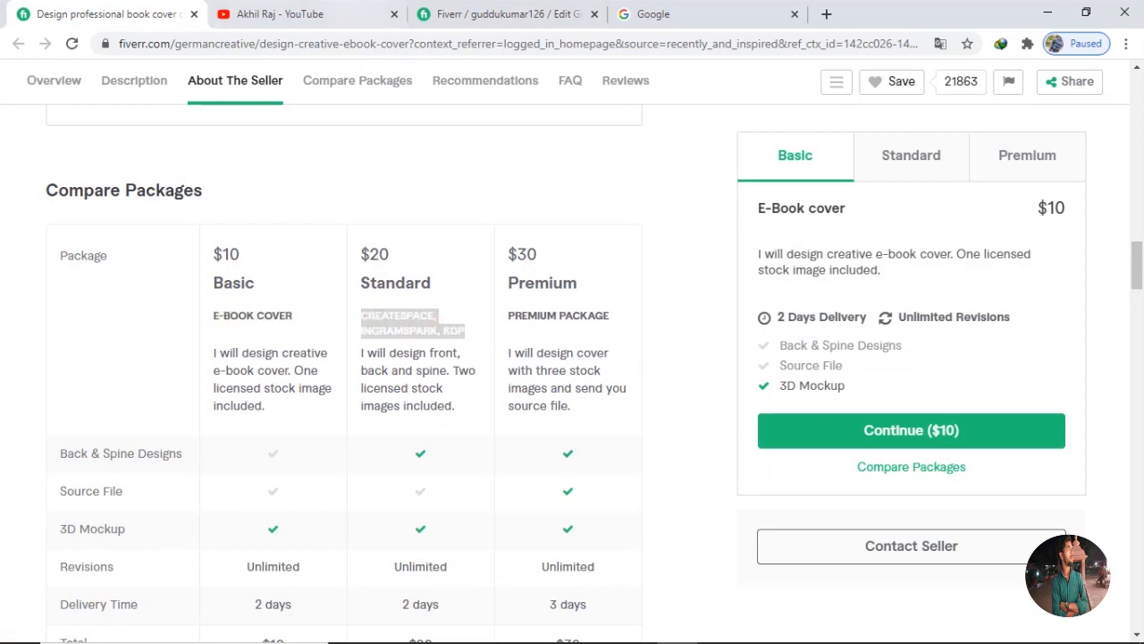
pyautogui.click(500, 15)
pyautogui.click(533, 365)
pyautogui.hotkey('ctrl', 'a')
pyautogui.hotkey('ctrl', 'v')
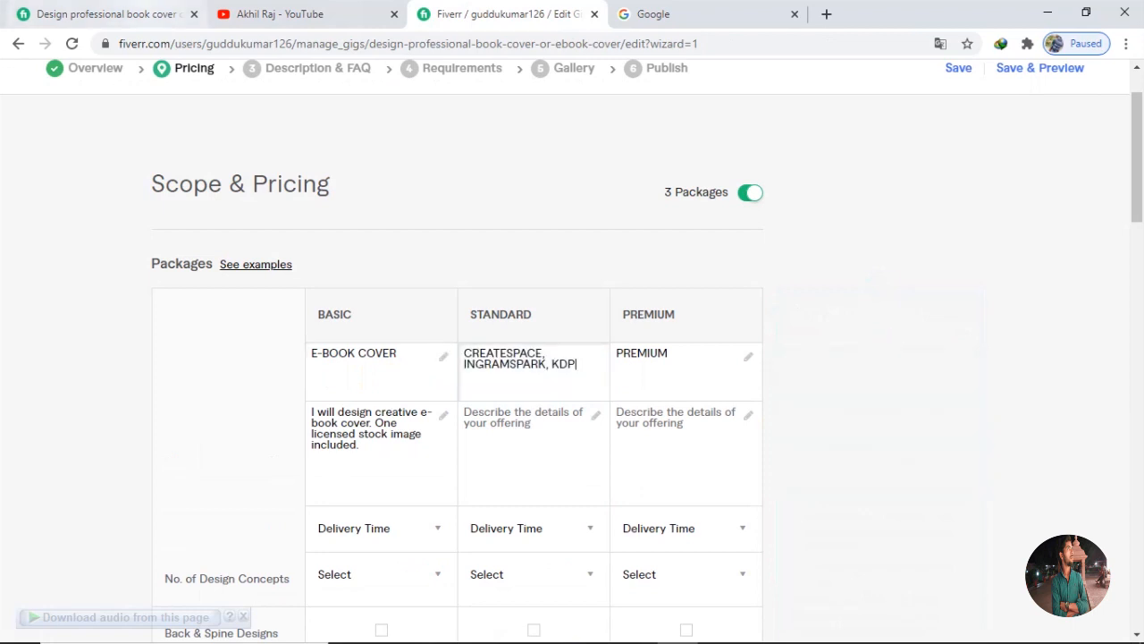
pyautogui.click(107, 15)
pyautogui.moveTo(610, 316); pyautogui.dragTo(507, 315)
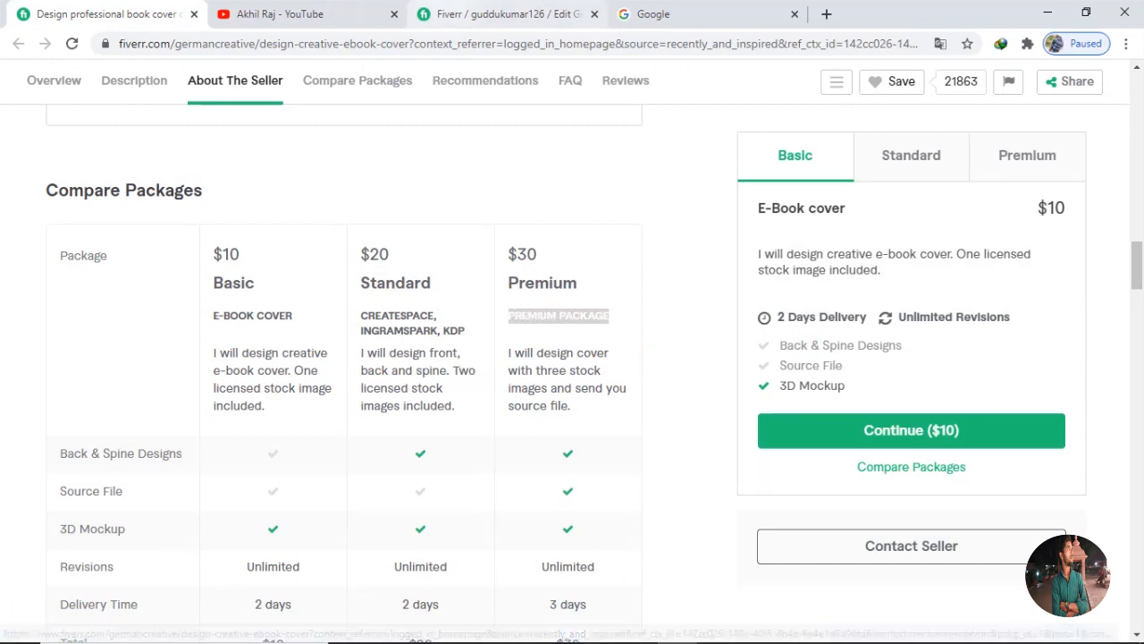
pyautogui.click(505, 14)
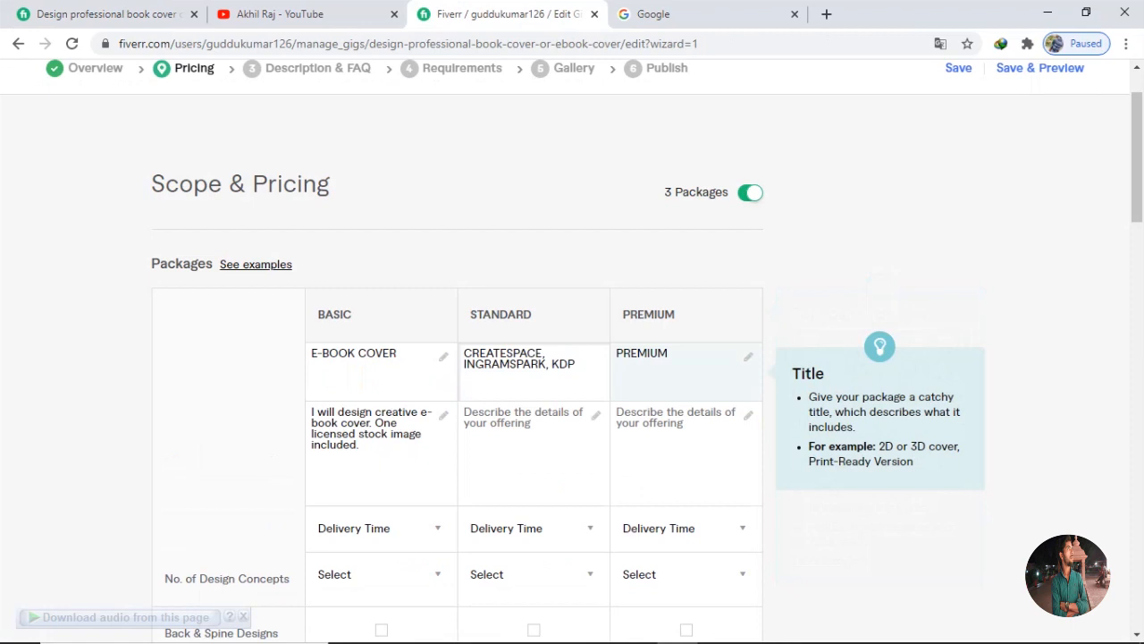
# Fill the Standard package's description with the reference gig's text "I will design front, back and spine. Two licensed stock images included"
pyautogui.click(108, 15)
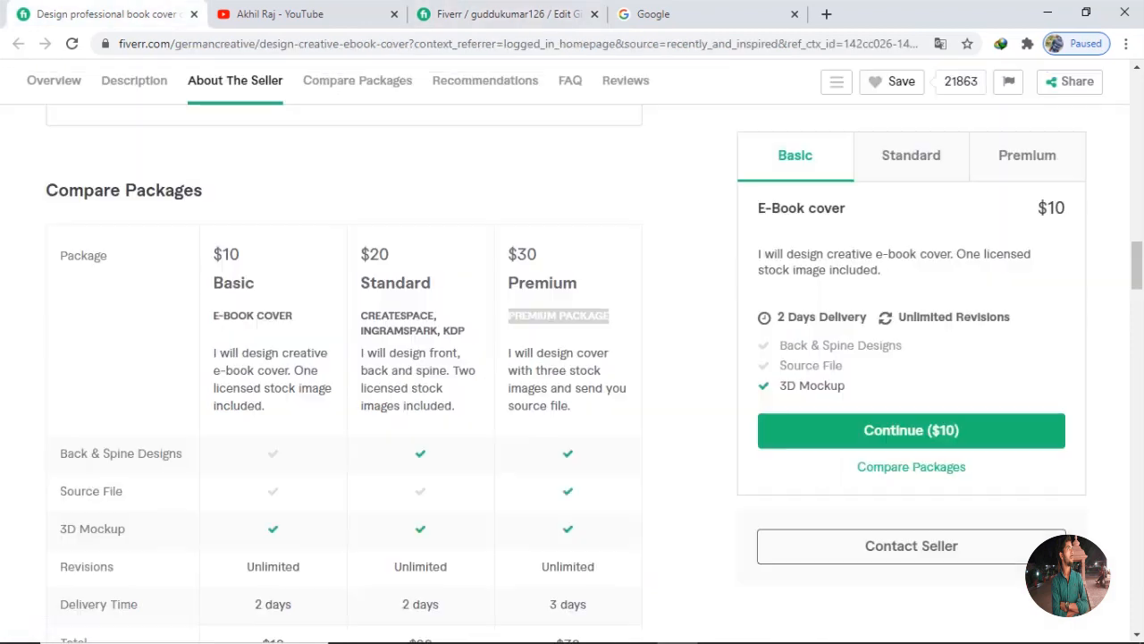
pyautogui.moveTo(453, 406); pyautogui.dragTo(361, 353)
pyautogui.hotkey('ctrl', 'c')
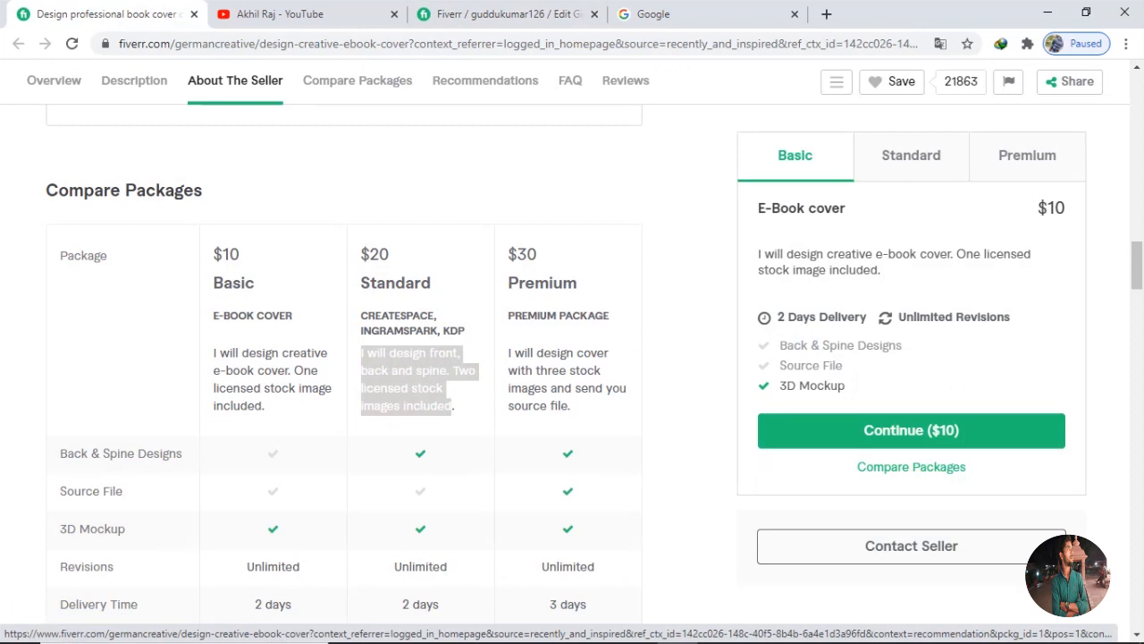
pyautogui.click(501, 14)
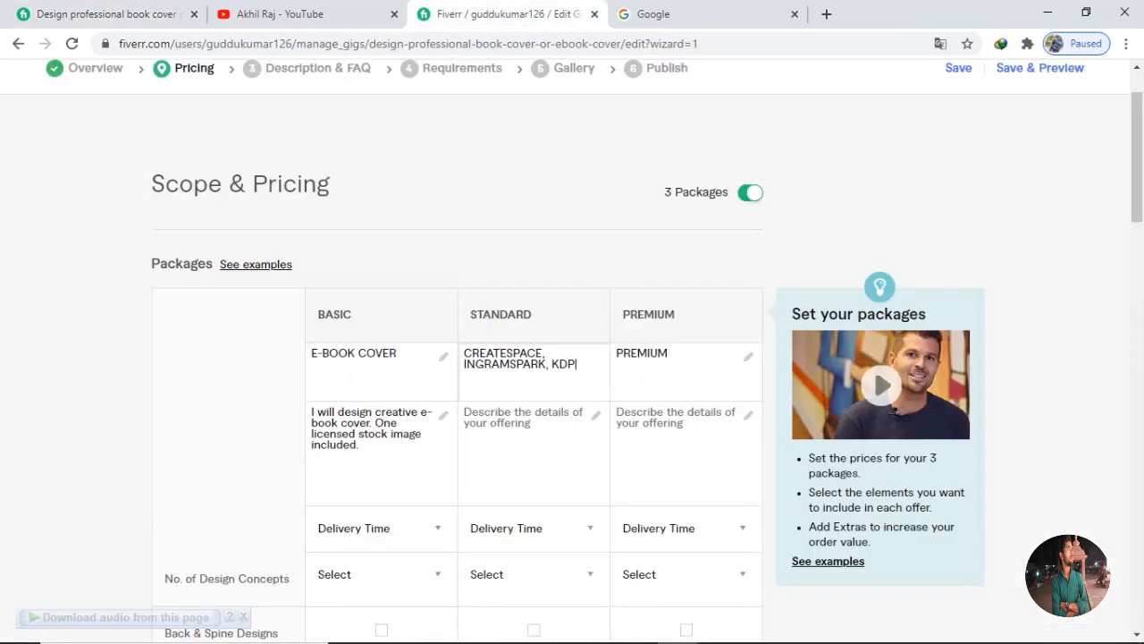
pyautogui.click(527, 424)
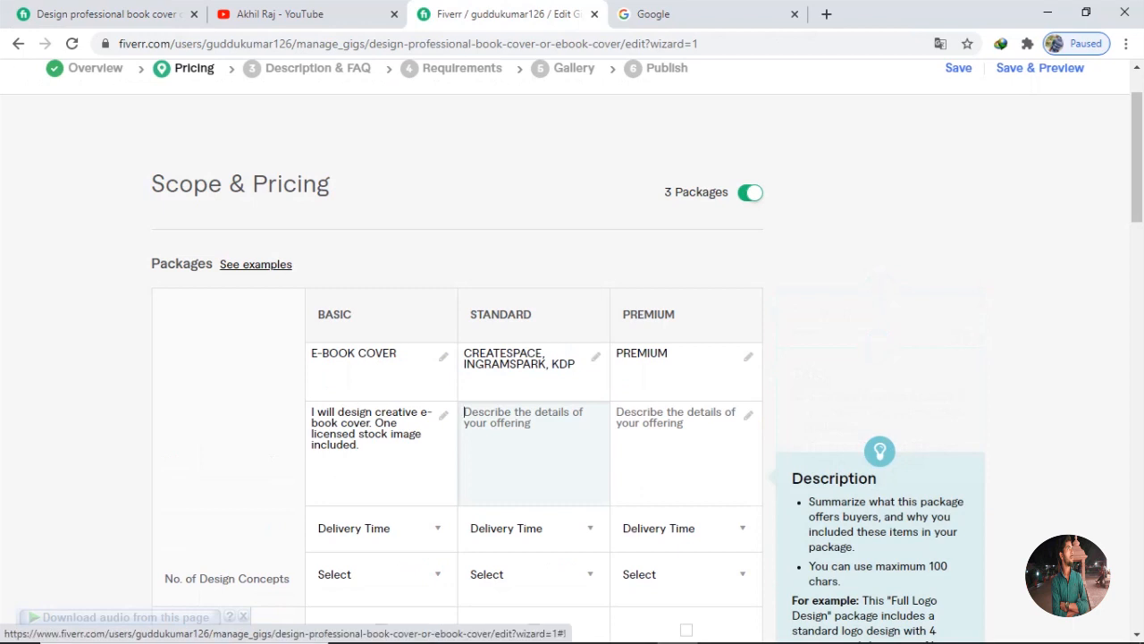
pyautogui.hotkey('ctrl', 'v')
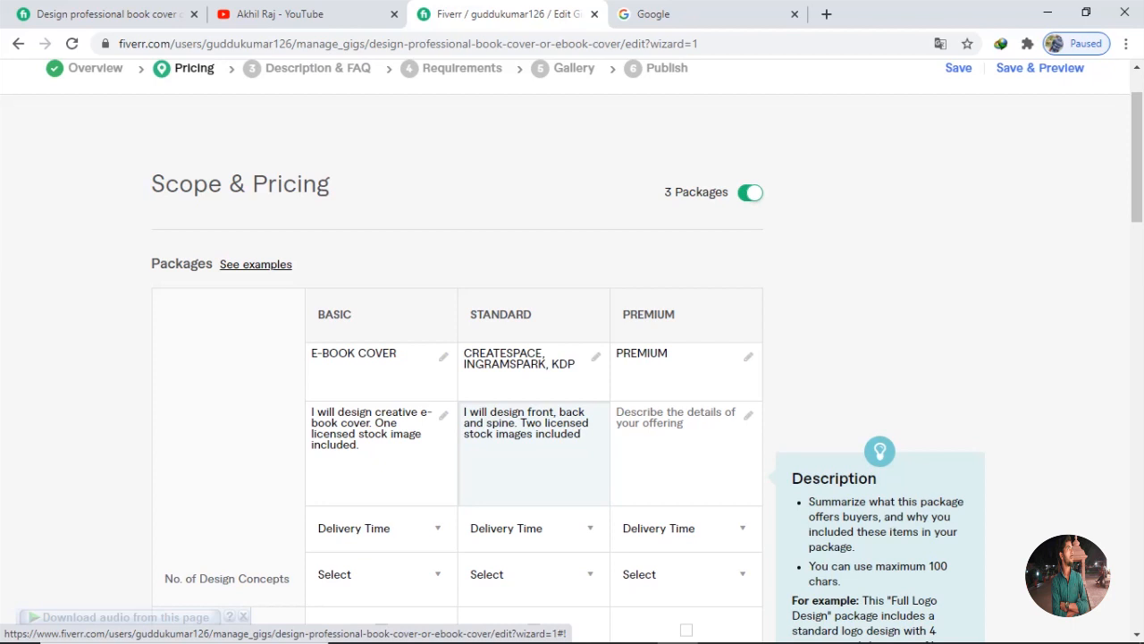
# Fill the Premium package's description with the reference gig's text "I will design cover with three stock images and send you source file."
pyautogui.click(109, 15)
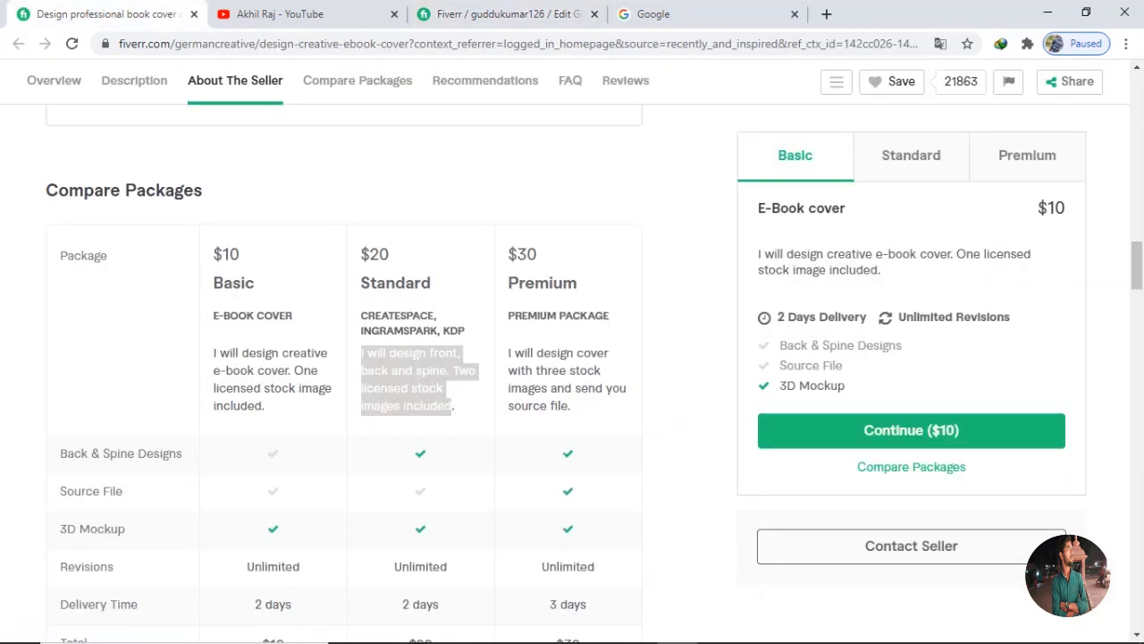
pyautogui.moveTo(572, 407); pyautogui.dragTo(510, 353)
pyautogui.hotkey('ctrl', 'c')
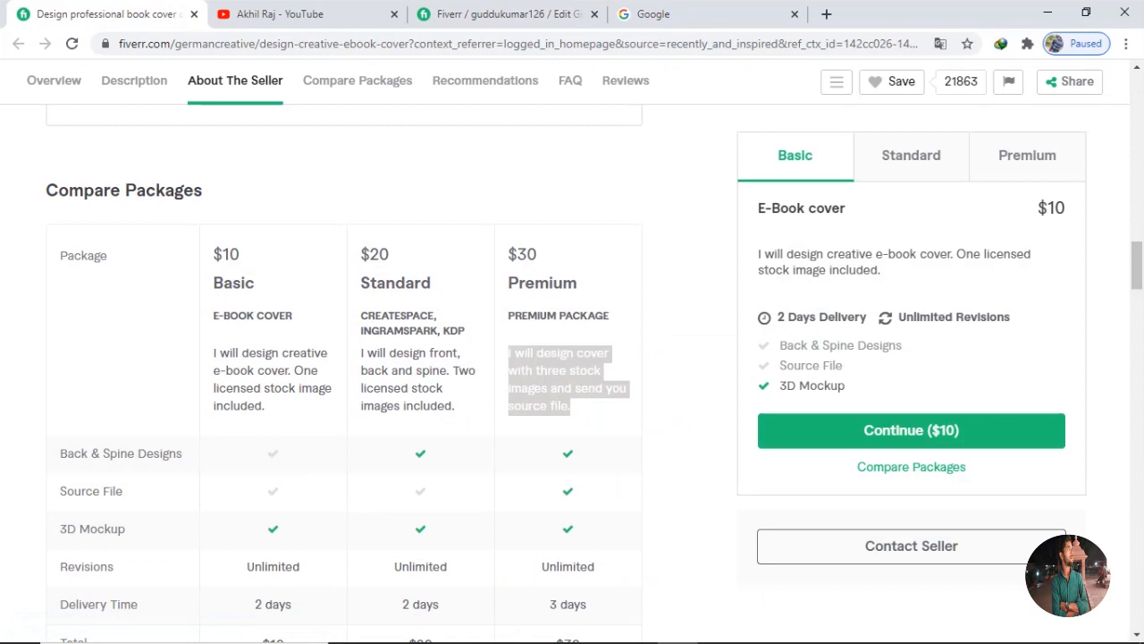
pyautogui.click(497, 14)
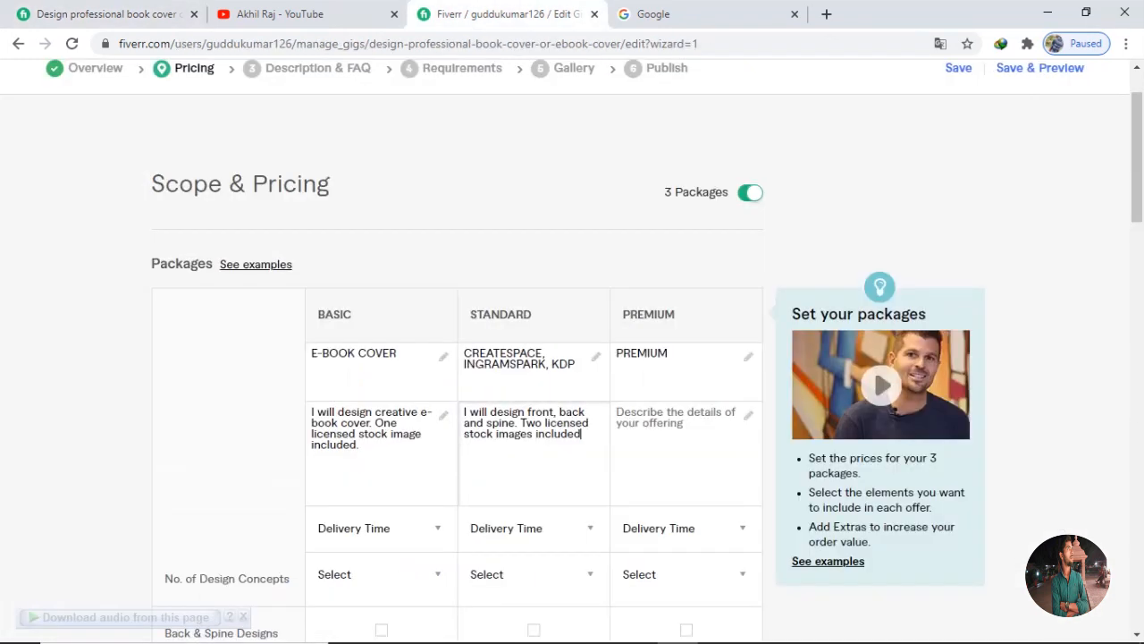
pyautogui.click(679, 439)
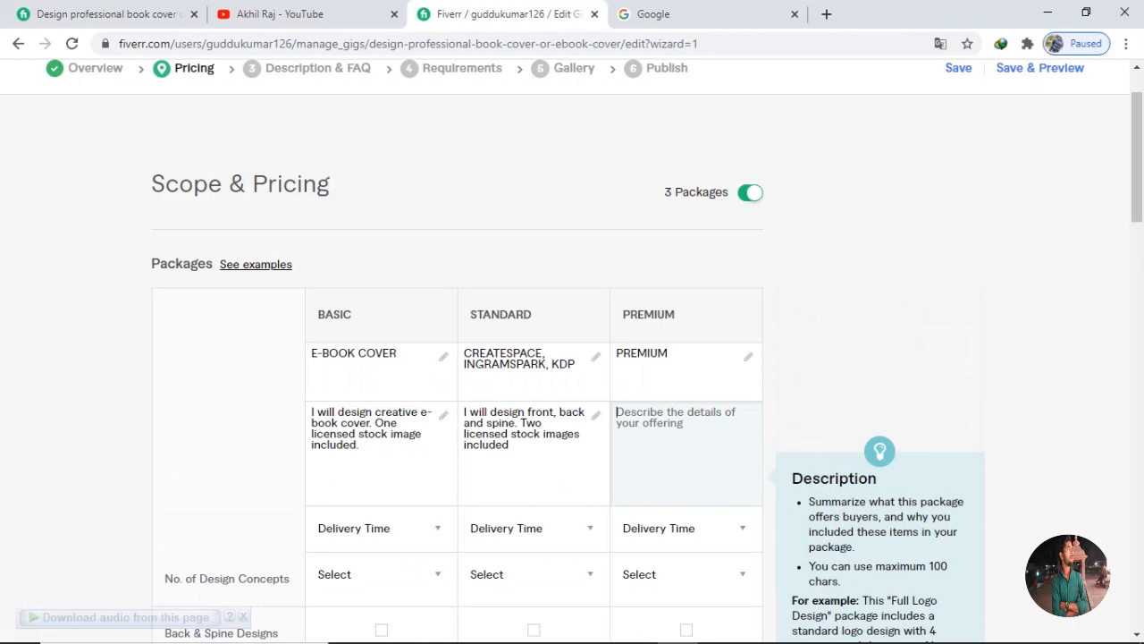
pyautogui.hotkey('ctrl', 'v')
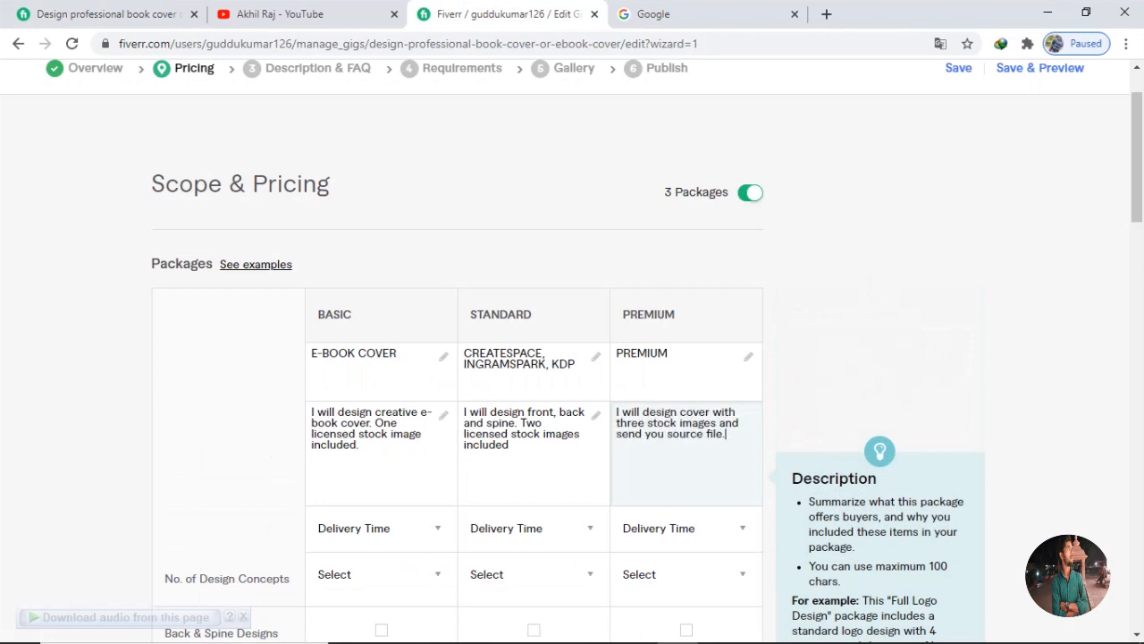
# Check the reference gig's delivery times and set the Basic package's delivery time to 4 Days Delivery
pyautogui.scroll(-2, 381, 376)
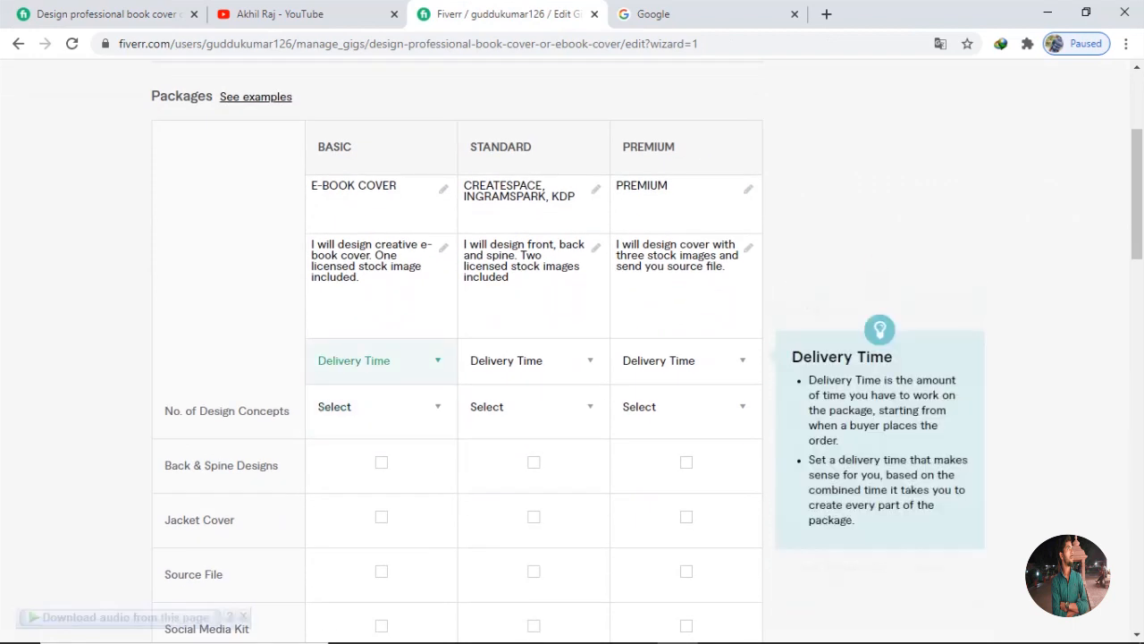
pyautogui.click(376, 360)
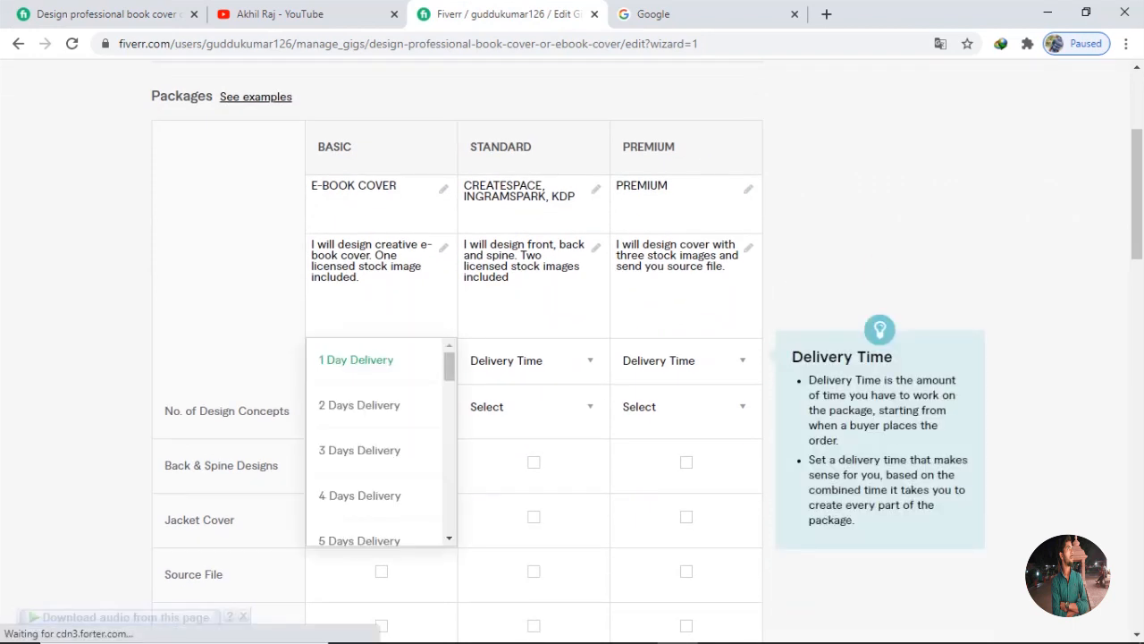
pyautogui.click(109, 14)
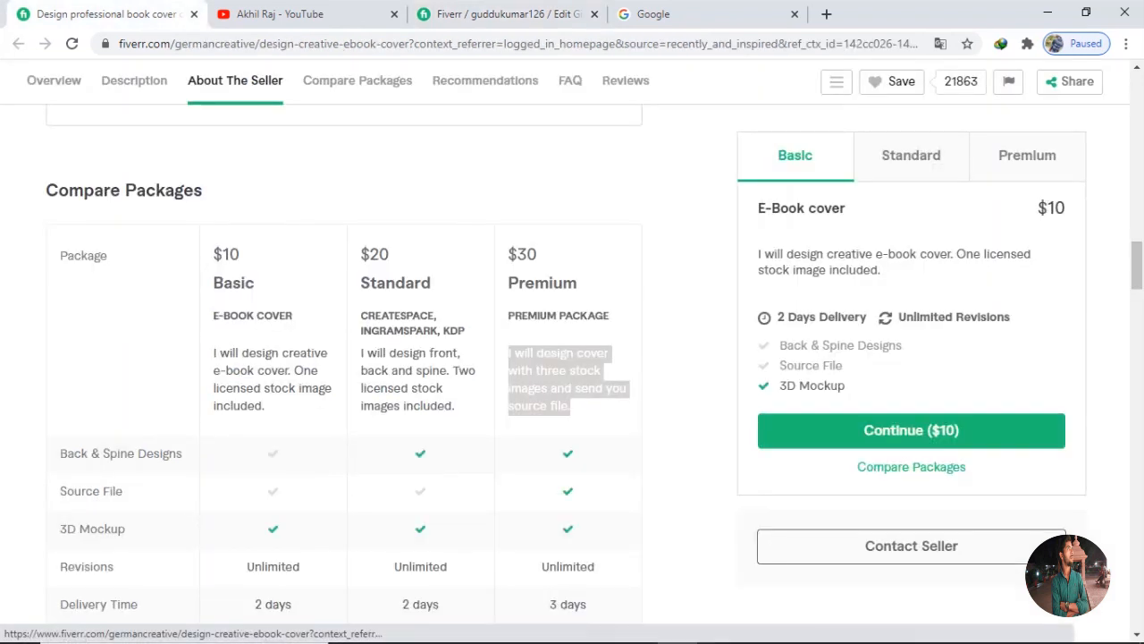
pyautogui.scroll(-2, 344, 358)
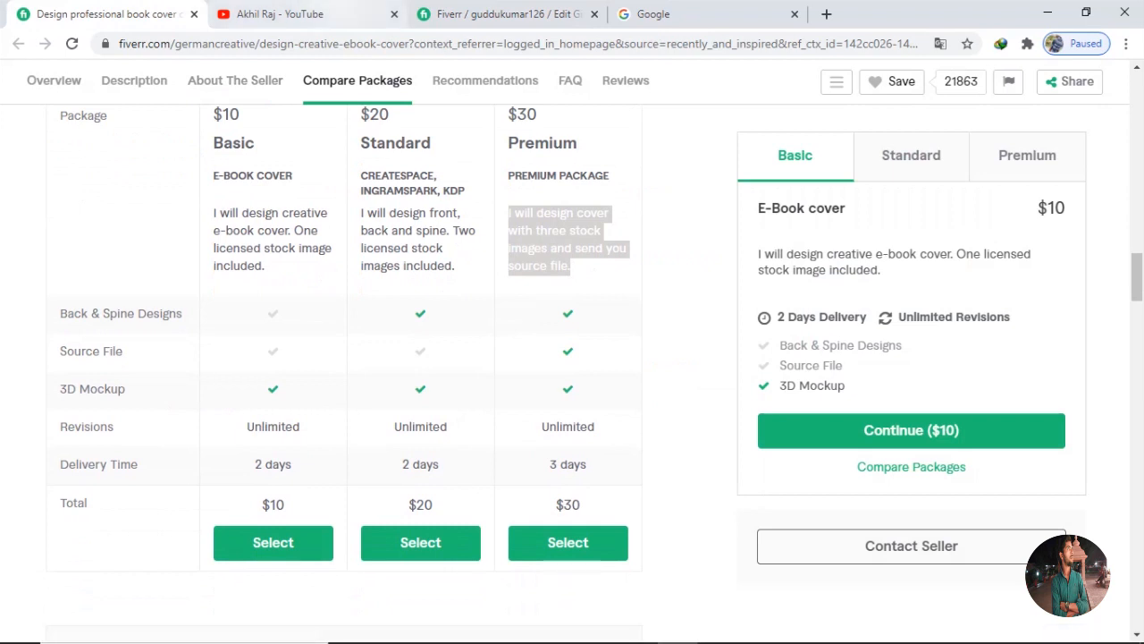
pyautogui.click(506, 14)
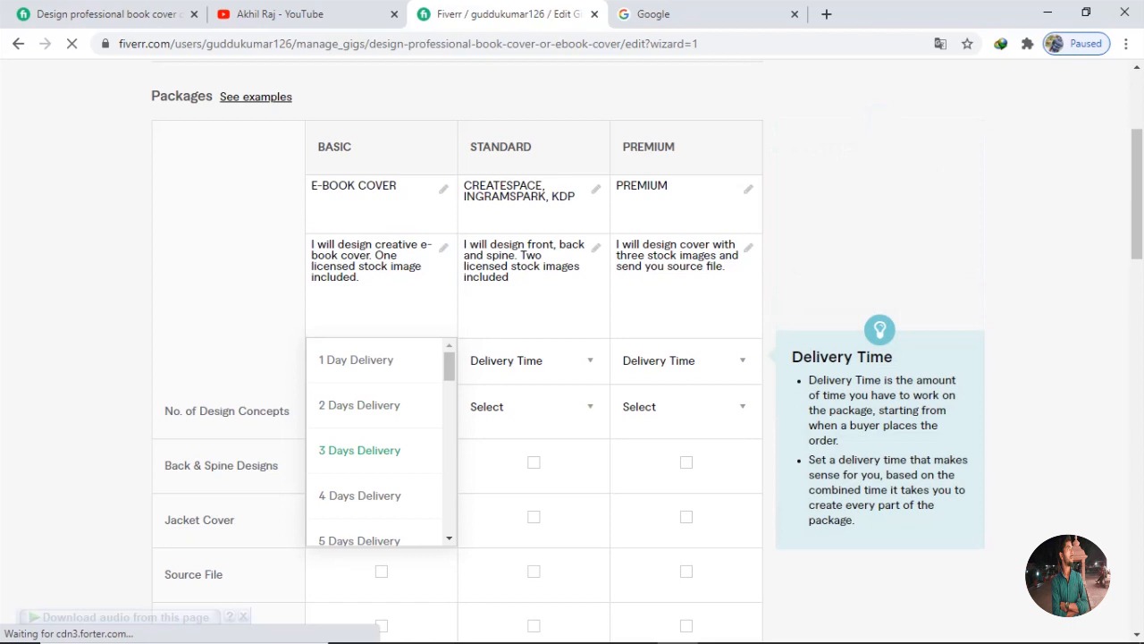
pyautogui.click(359, 495)
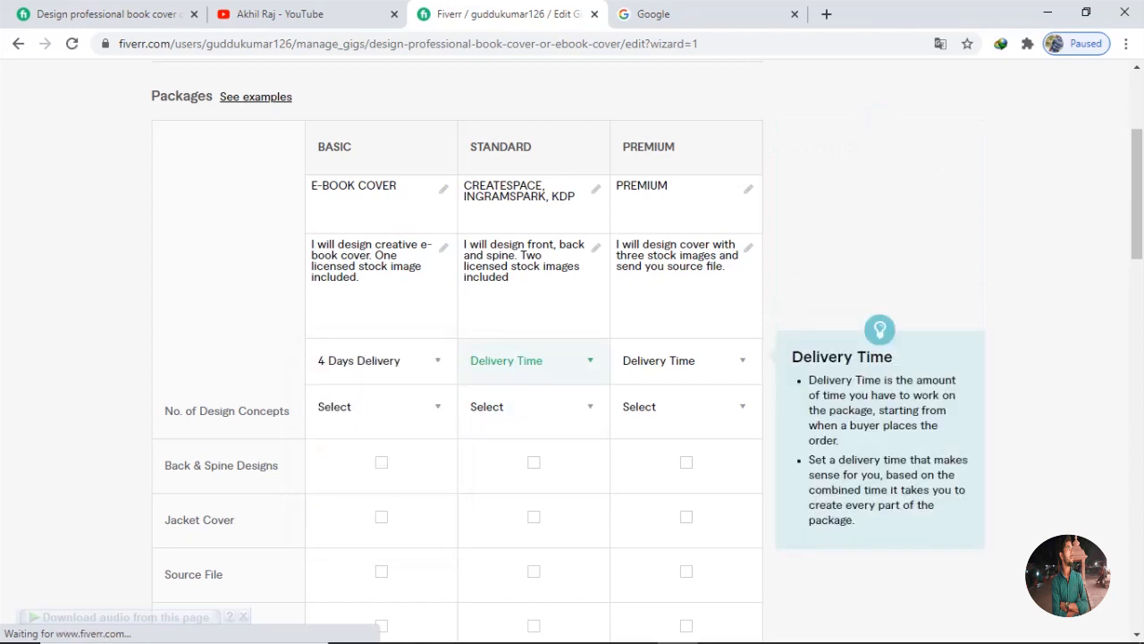
# Set the Standard package's delivery time to 4 Days Delivery and the Premium package's to 5 Days Delivery
pyautogui.click(518, 361)
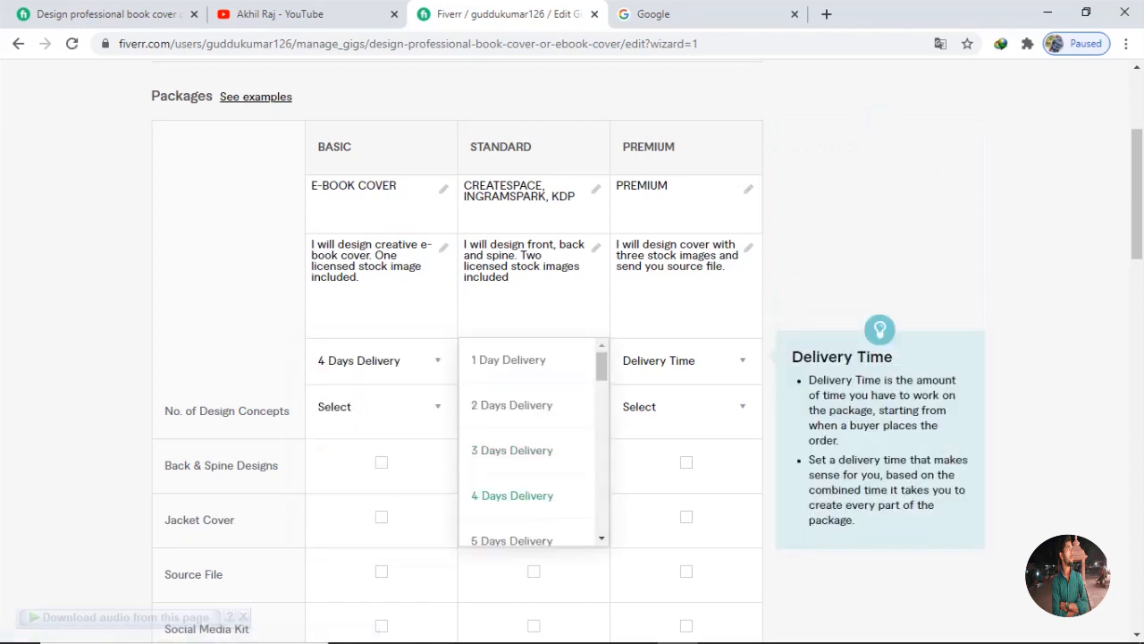
pyautogui.click(512, 496)
pyautogui.click(671, 361)
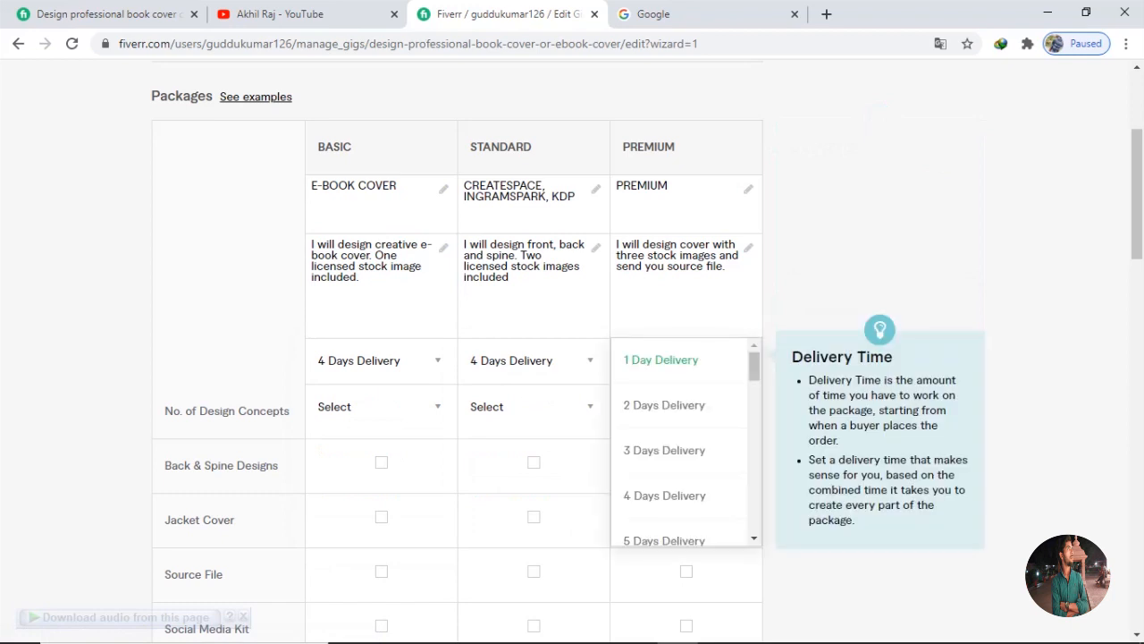
pyautogui.click(664, 539)
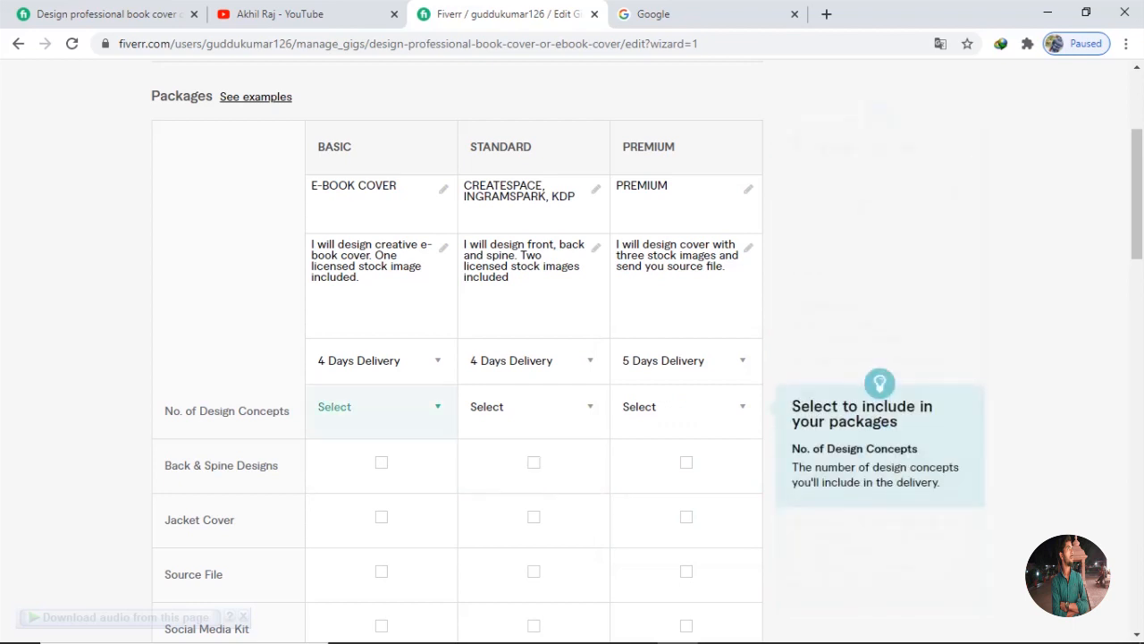
# Set the number of design concepts to 1 for Basic, 1 for Standard and 2 for Premium
pyautogui.click(375, 407)
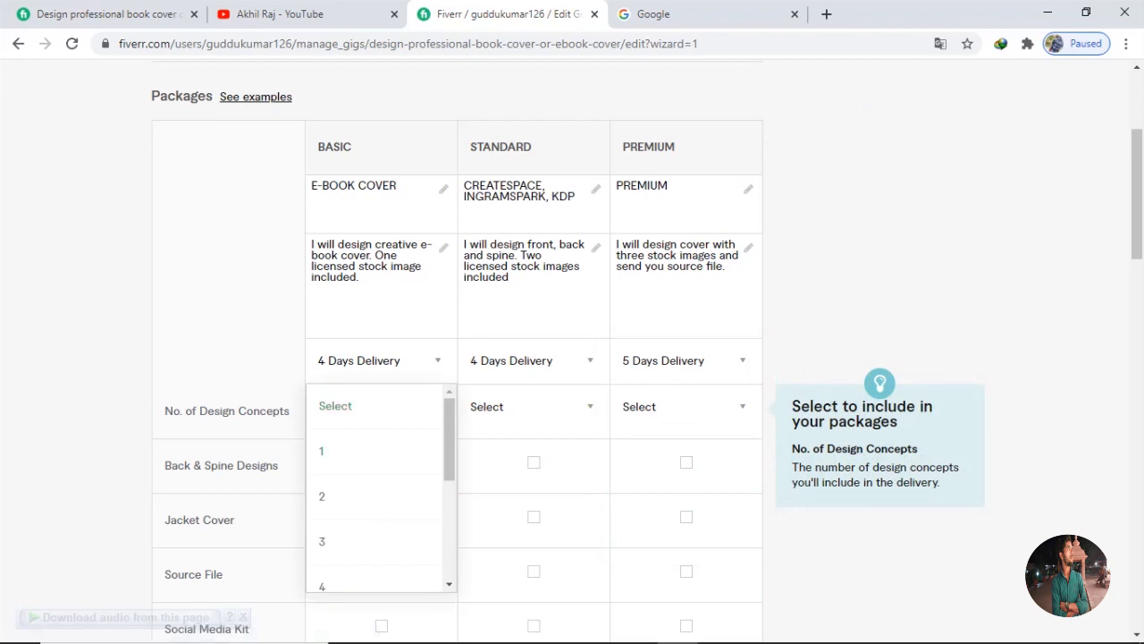
pyautogui.click(340, 451)
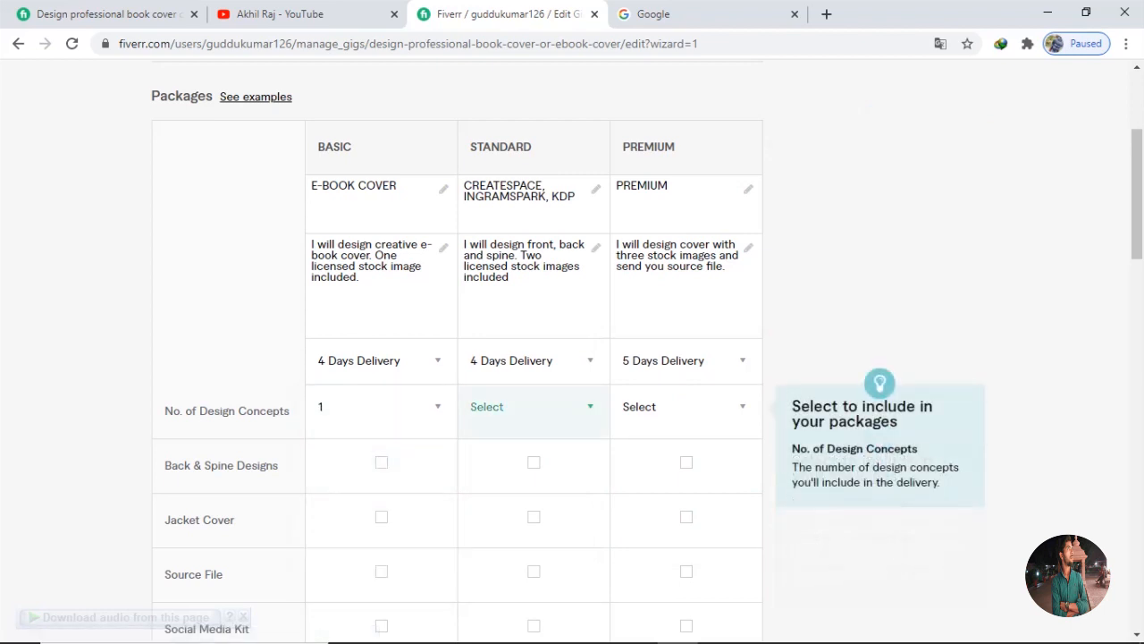
pyautogui.click(528, 406)
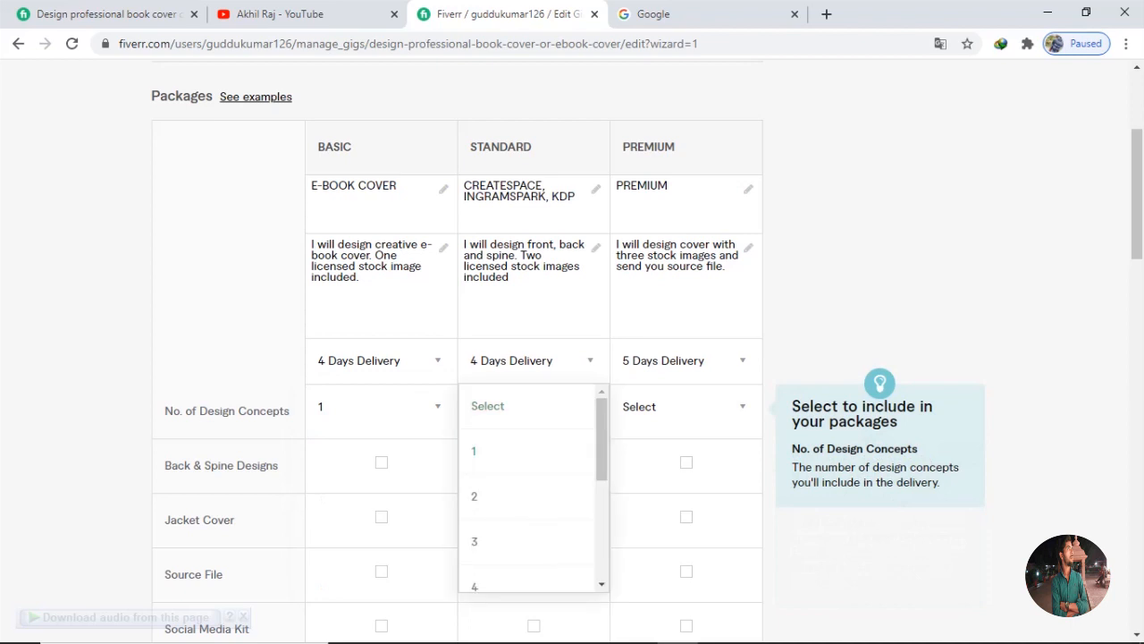
pyautogui.click(500, 451)
pyautogui.click(679, 406)
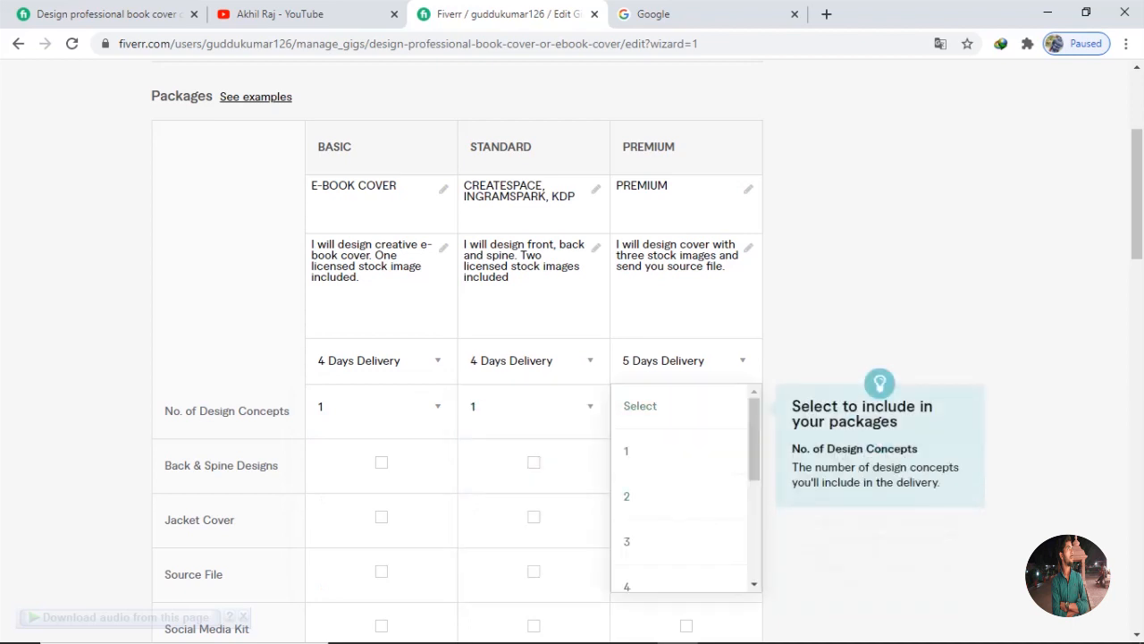
pyautogui.click(653, 490)
# Check the reference gig's package comparison and include Back & Spine Designs in the Basic, Standard and Premium packages
pyautogui.click(107, 15)
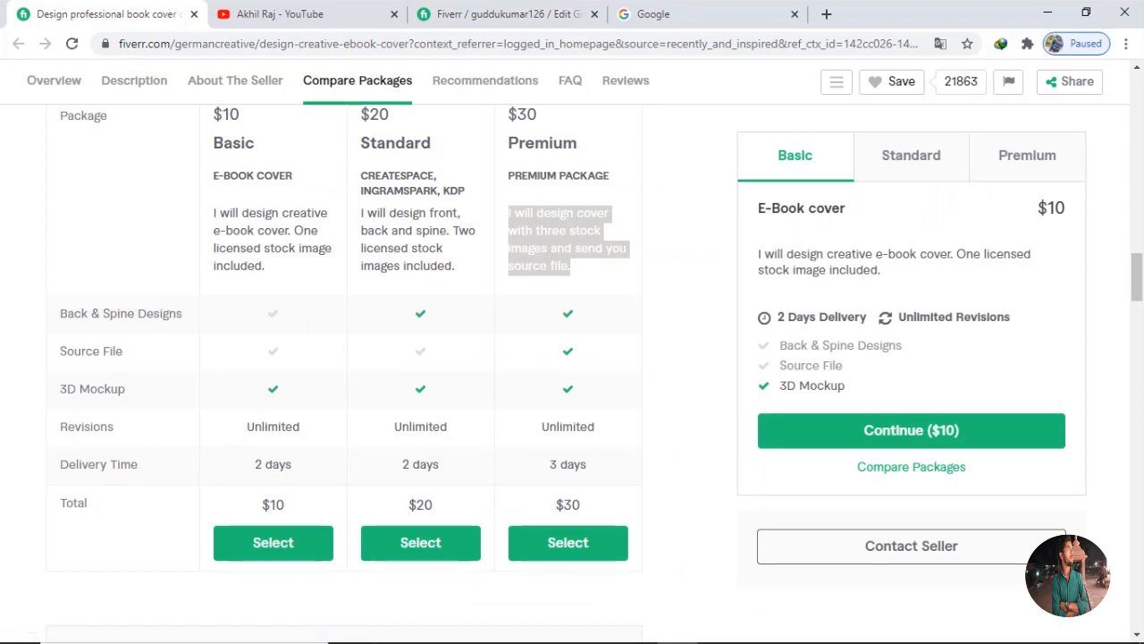
pyautogui.click(503, 14)
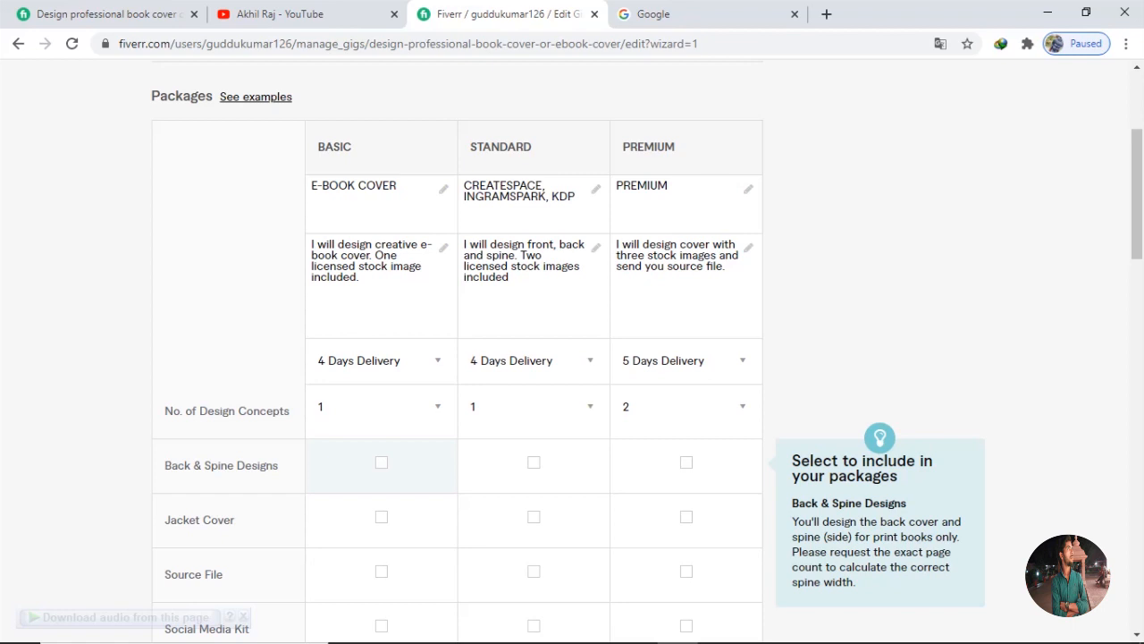
pyautogui.click(382, 463)
pyautogui.click(533, 463)
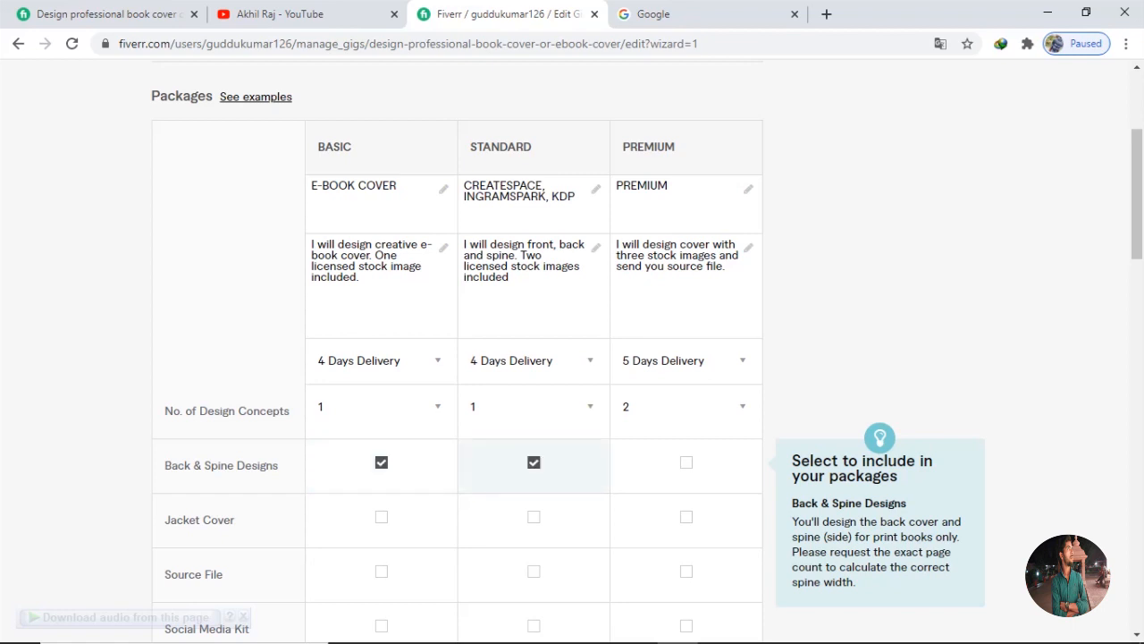
pyautogui.click(686, 462)
# Include 3D Mockup and Source File in the Premium package only, leaving both out of Basic and Standard
pyautogui.scroll(-3, 685, 456)
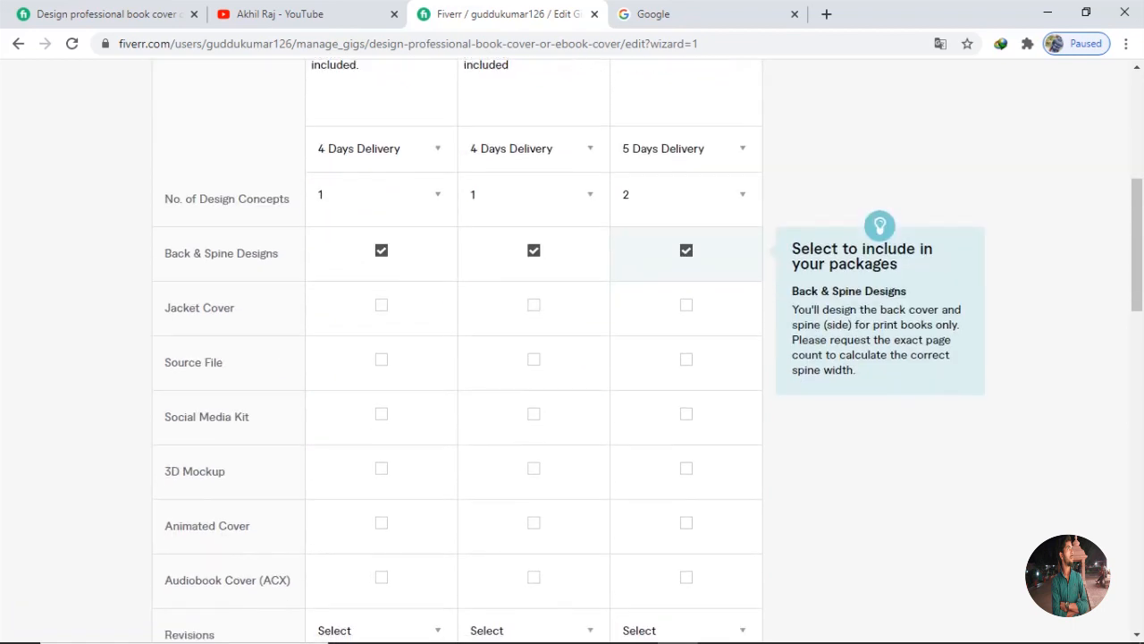
pyautogui.scroll(-1, 685, 443)
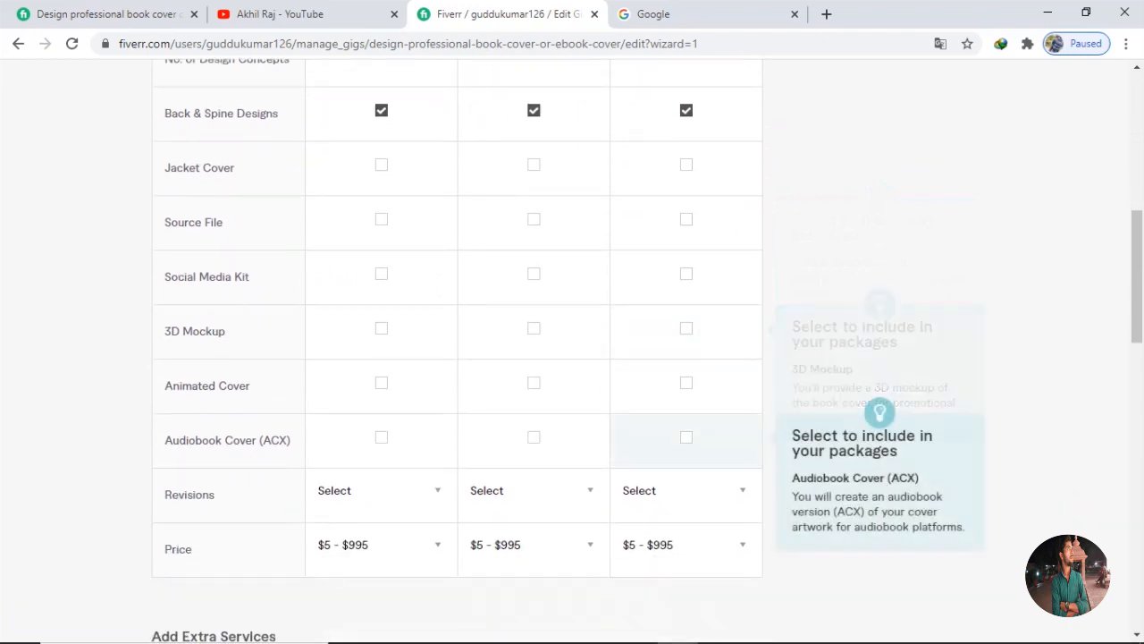
pyautogui.click(380, 328)
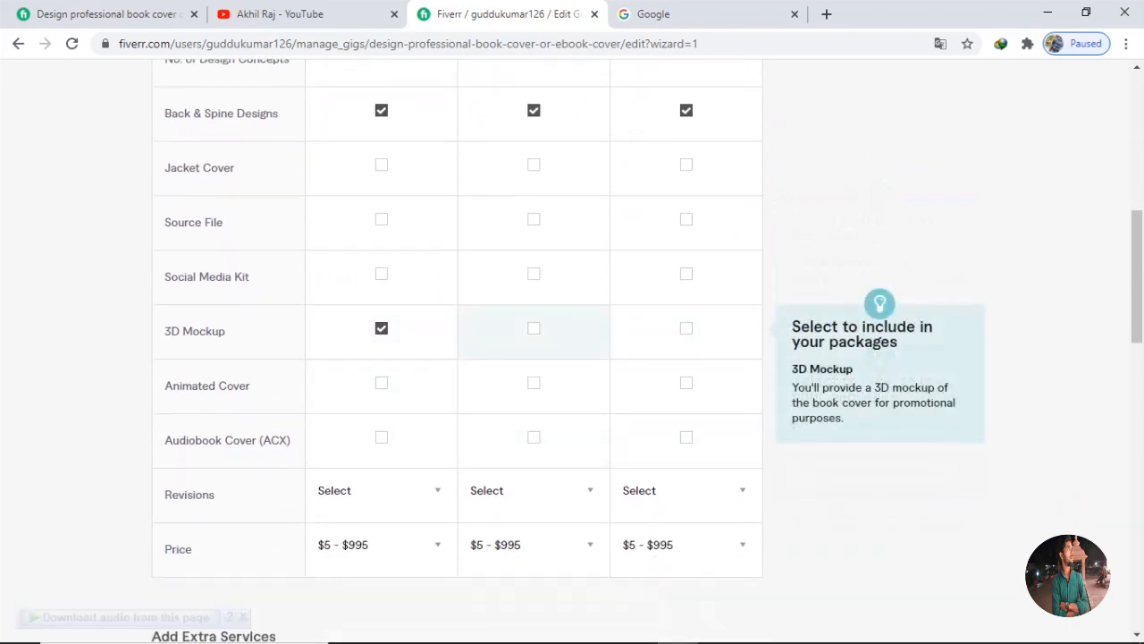
pyautogui.click(534, 328)
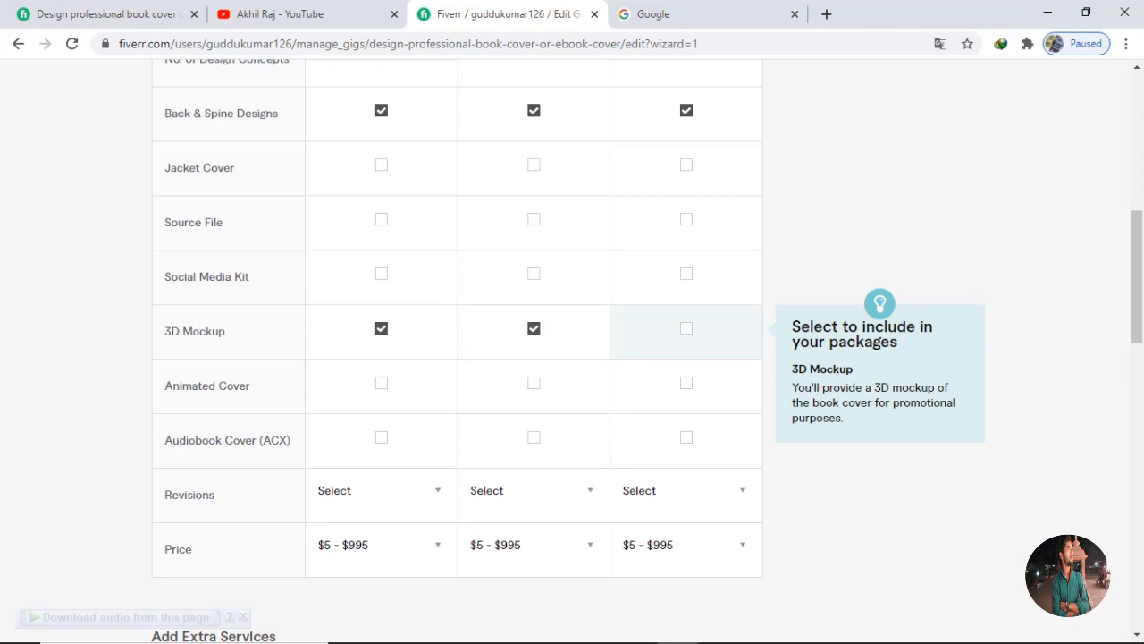
pyautogui.click(685, 328)
pyautogui.click(534, 328)
pyautogui.click(381, 328)
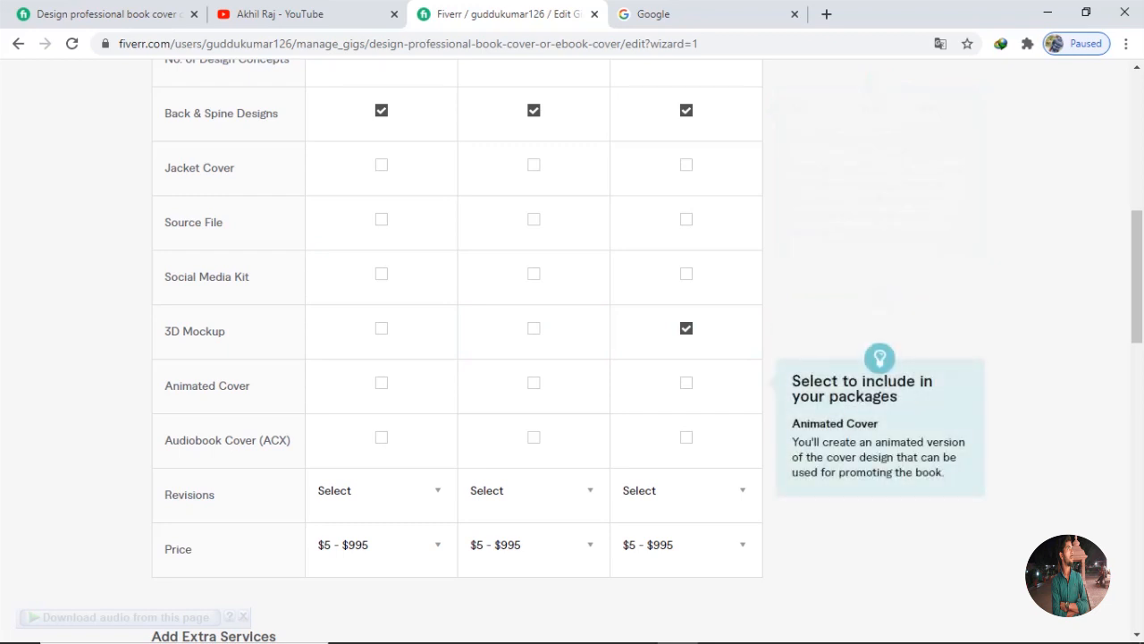
pyautogui.click(686, 219)
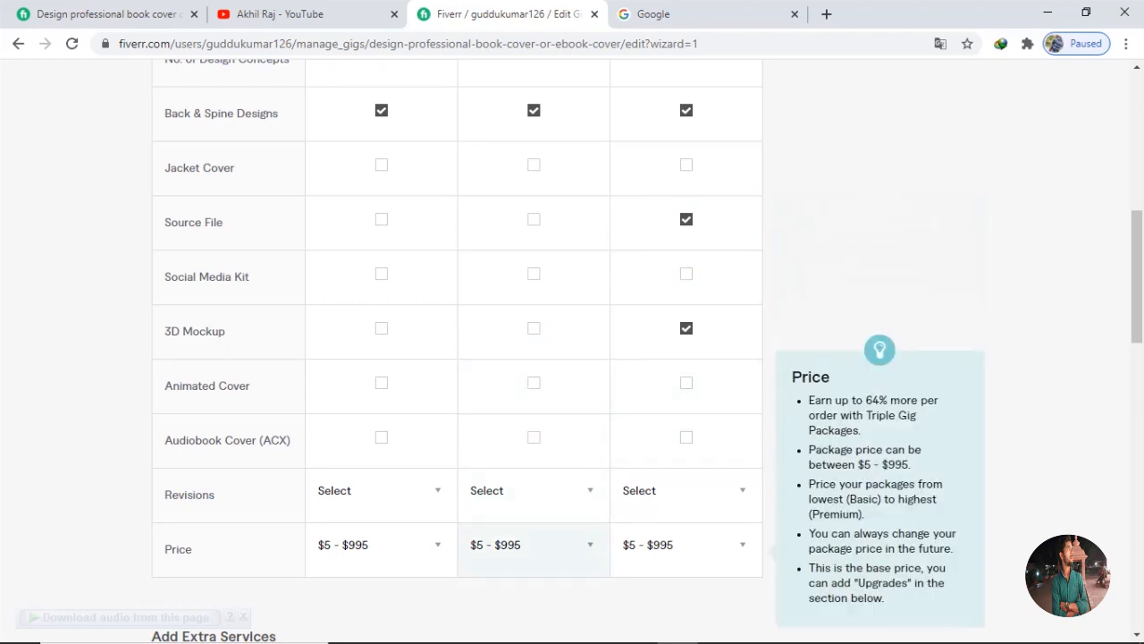
# Set the number of revisions to 2 for Basic, 2 for Standard and 3 for Premium
pyautogui.click(375, 490)
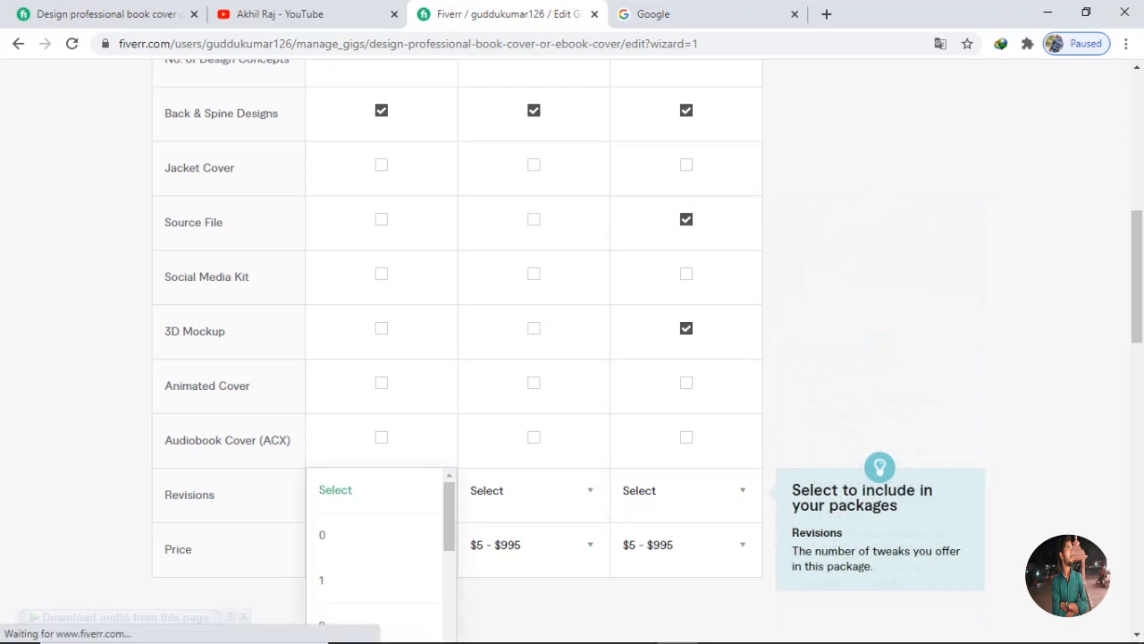
pyautogui.scroll(-2, 376, 554)
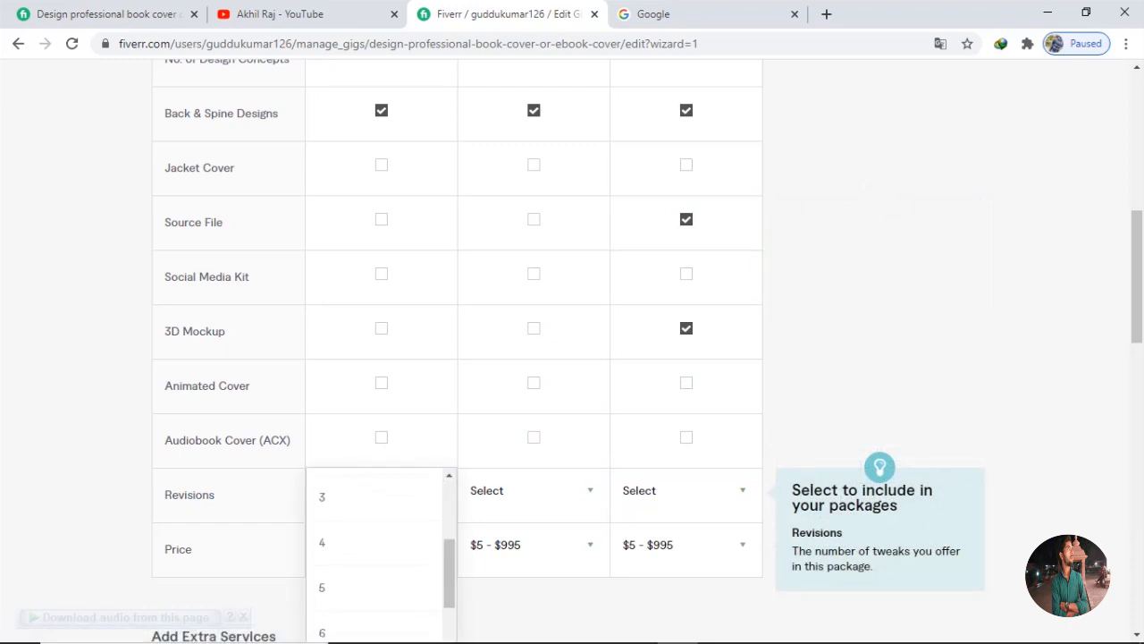
pyautogui.scroll(1, 375, 500)
pyautogui.click(375, 506)
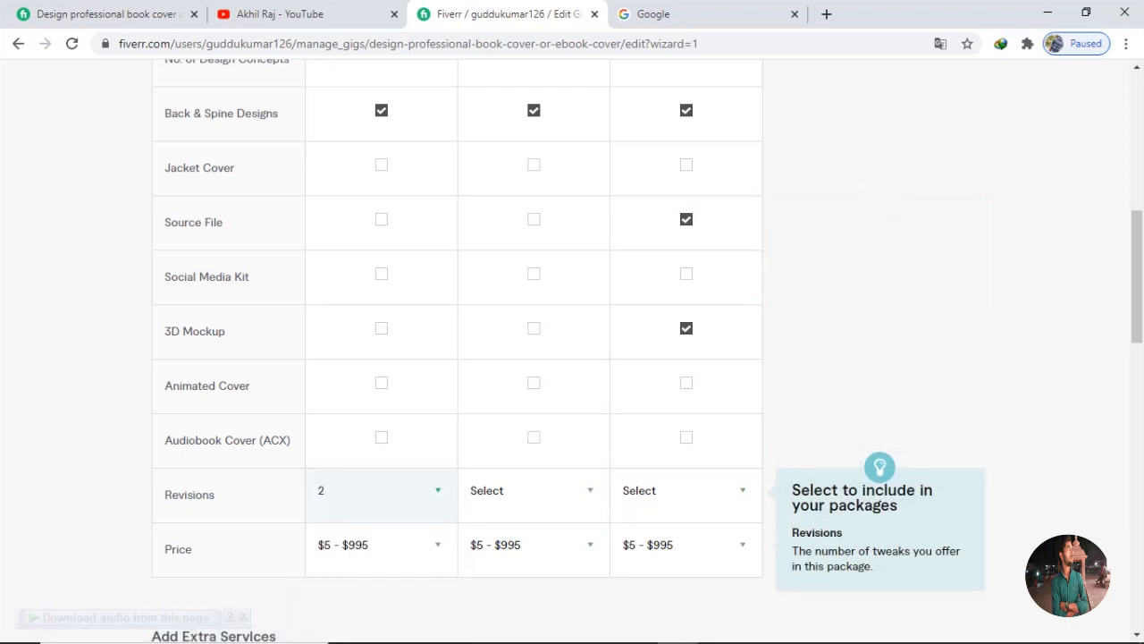
pyautogui.click(527, 490)
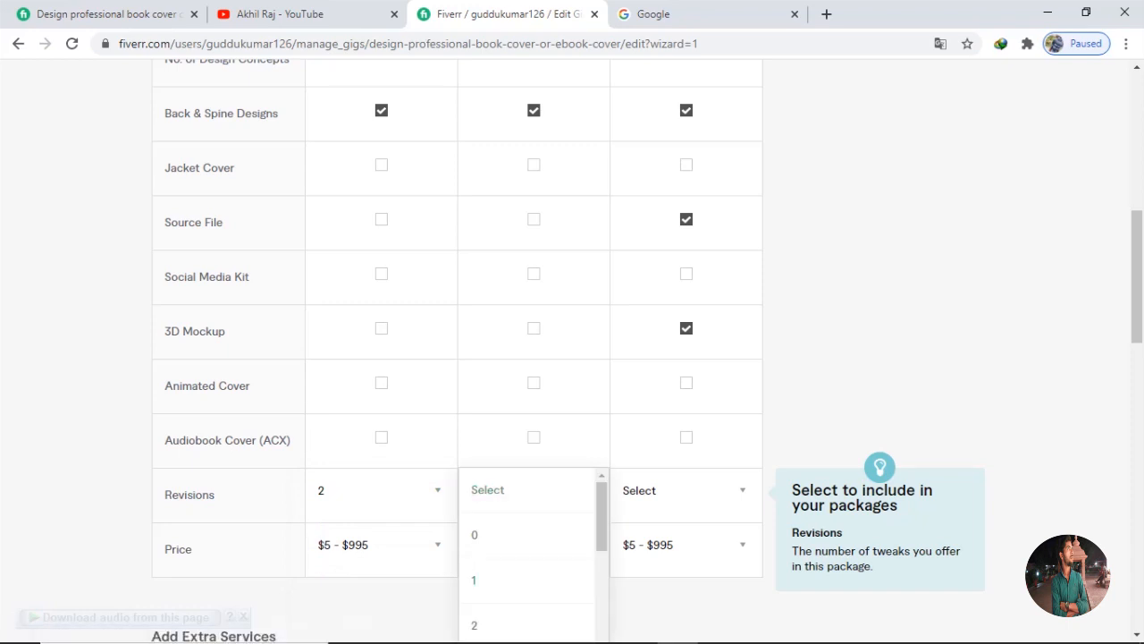
pyautogui.click(474, 625)
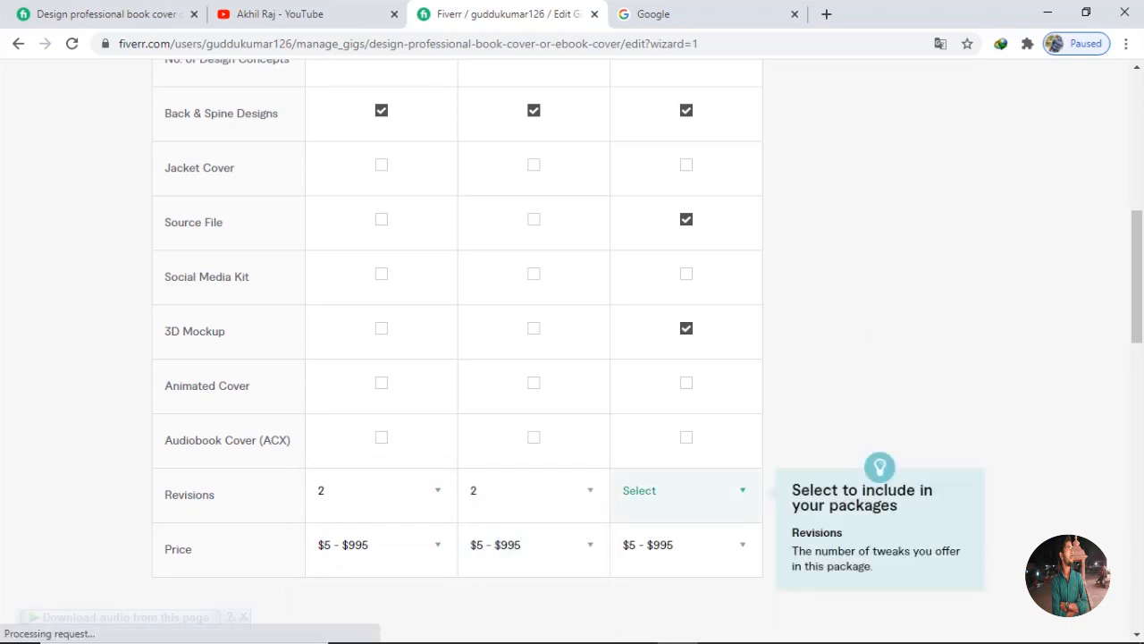
pyautogui.click(680, 490)
pyautogui.scroll(-2, 680, 586)
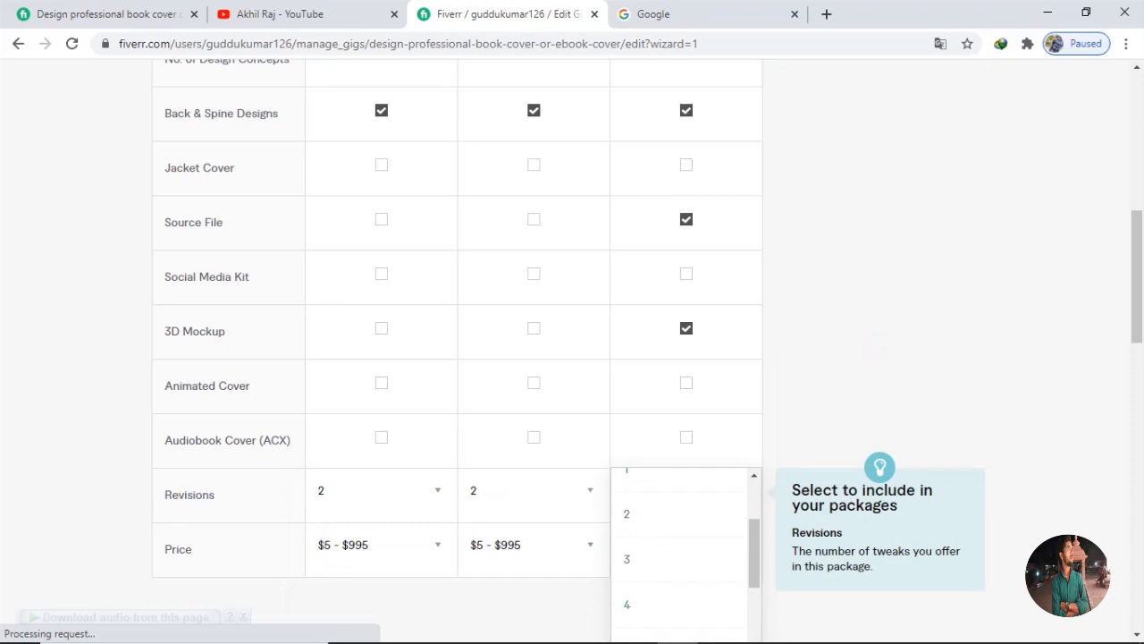
pyautogui.click(626, 559)
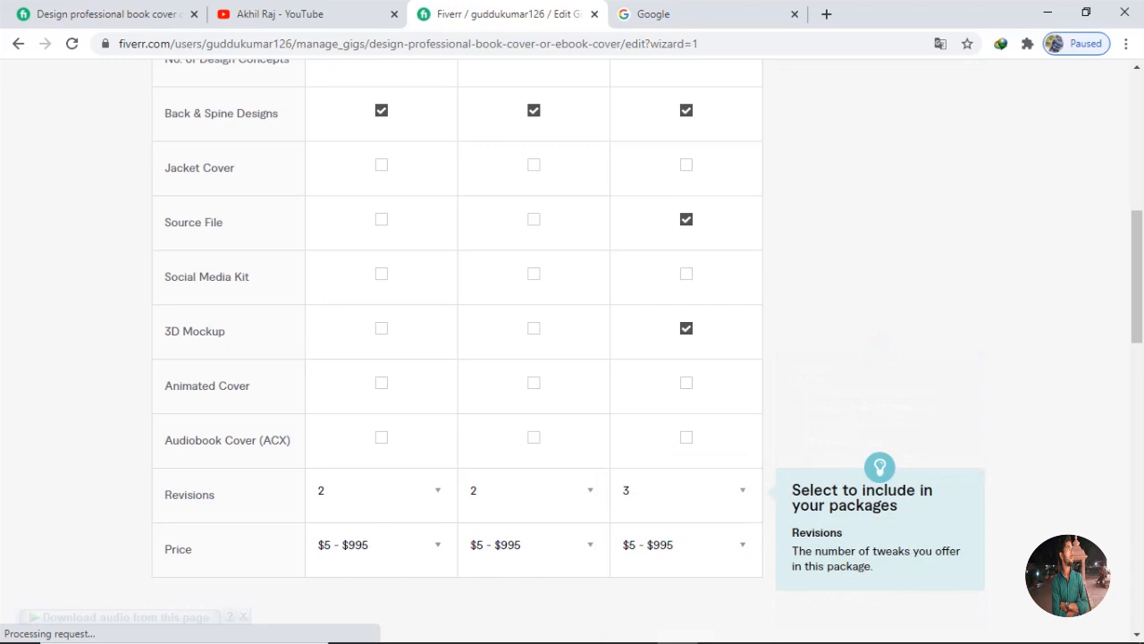
pyautogui.moveTo(214, 494); pyautogui.dragTo(171, 494)
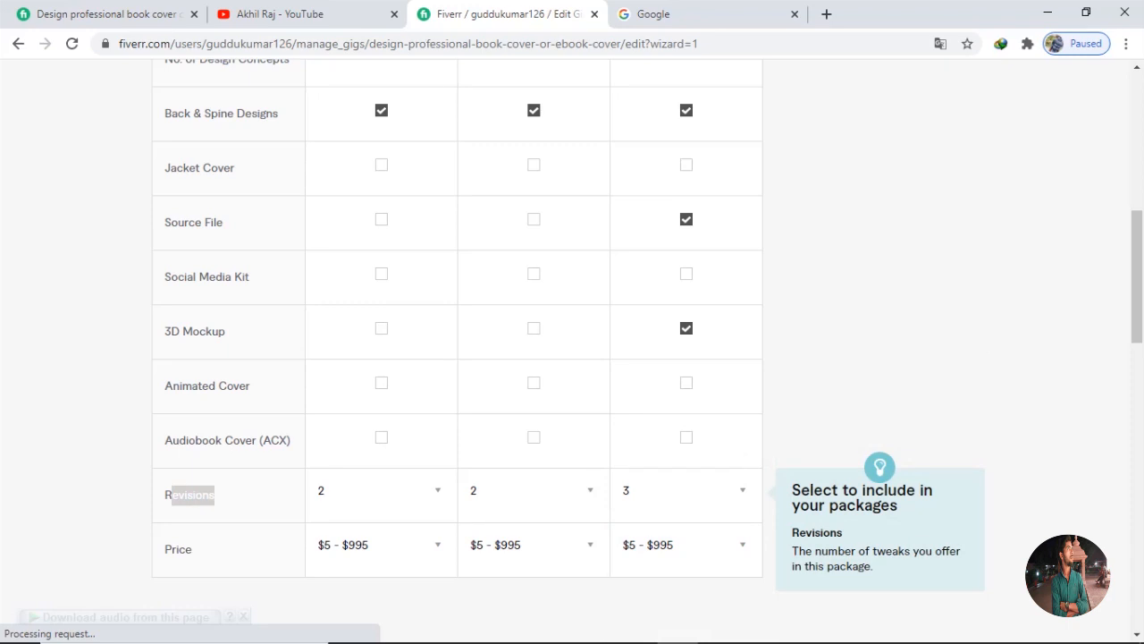
pyautogui.click(178, 495)
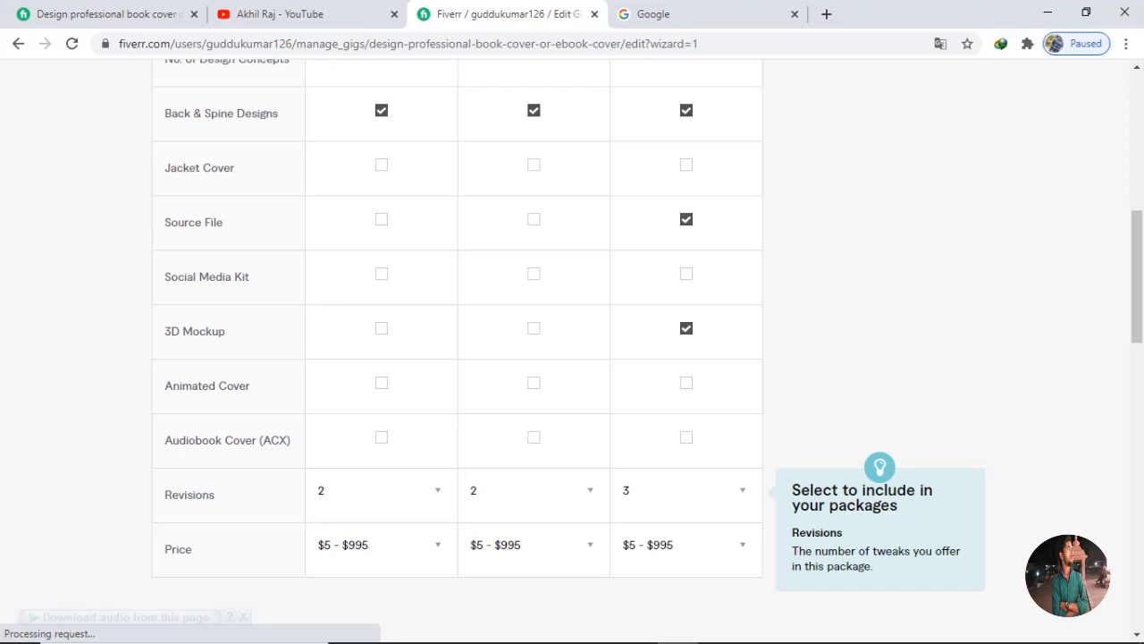
pyautogui.scroll(3, 537, 496)
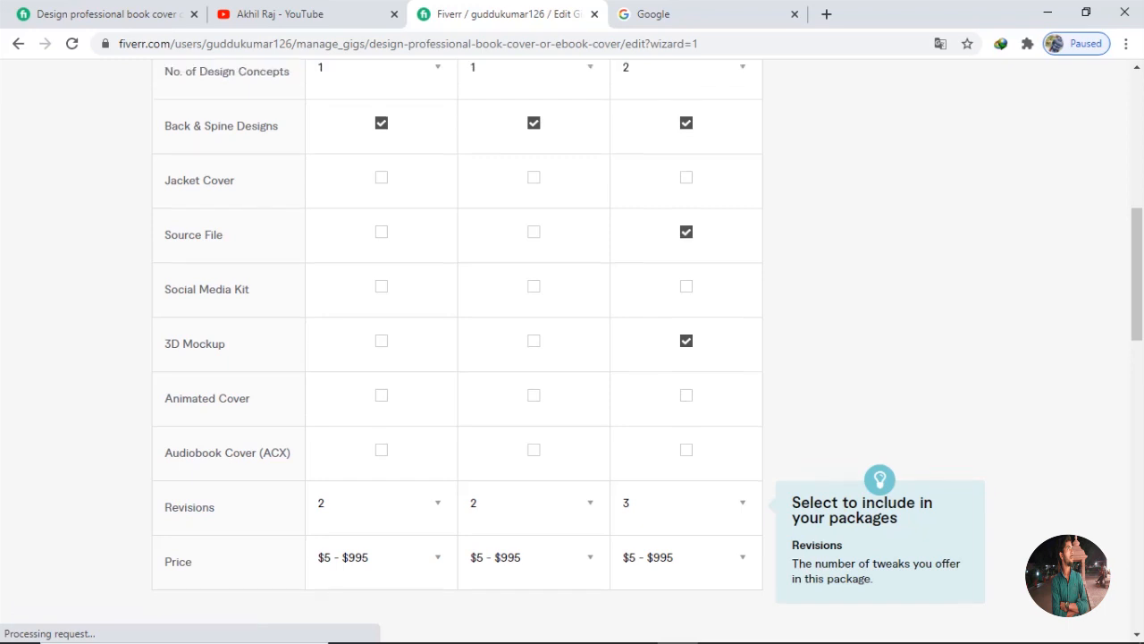
pyautogui.scroll(-3, 536, 496)
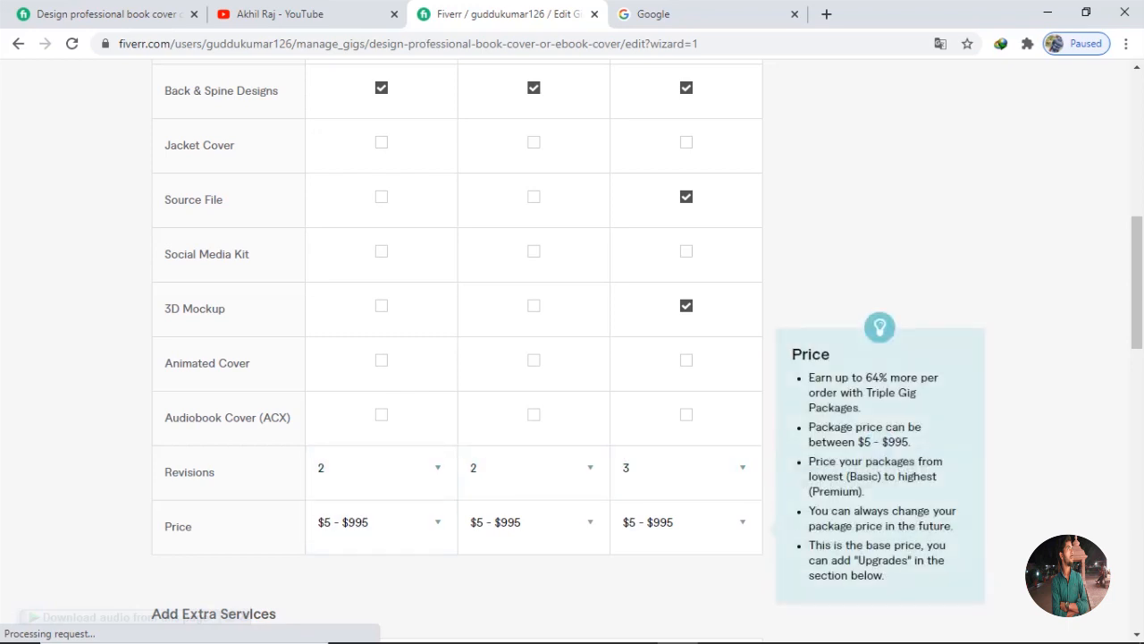
# Price the packages at $5 for Basic, $10 for Standard and $15 for Premium
pyautogui.click(375, 526)
pyautogui.scroll(-2, 376, 572)
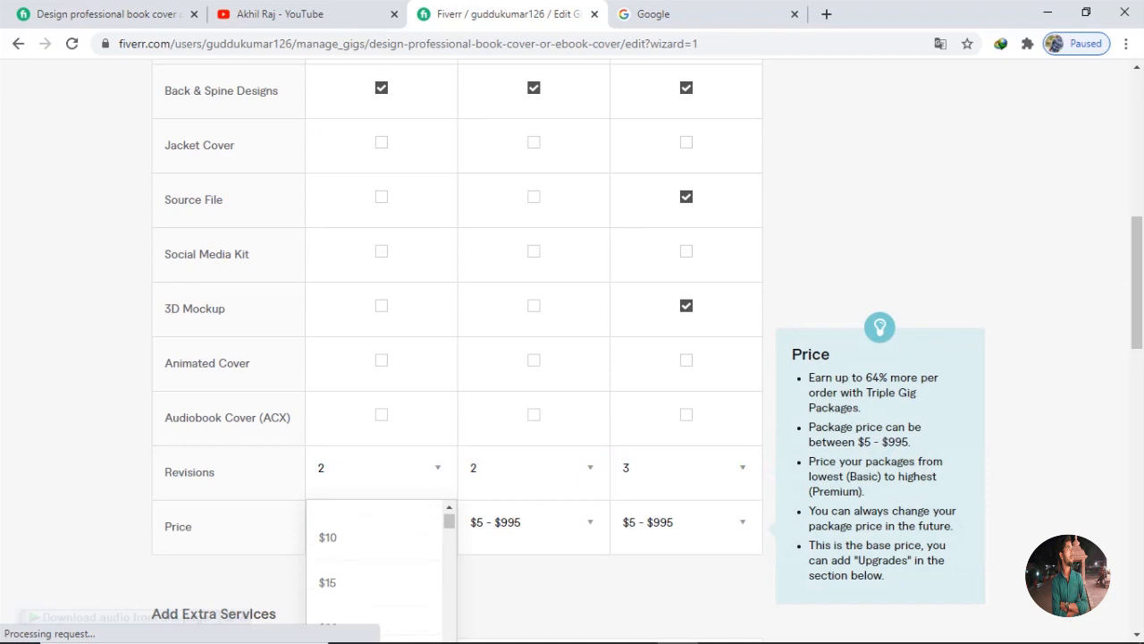
pyautogui.scroll(2, 375, 572)
pyautogui.click(373, 522)
pyautogui.click(533, 526)
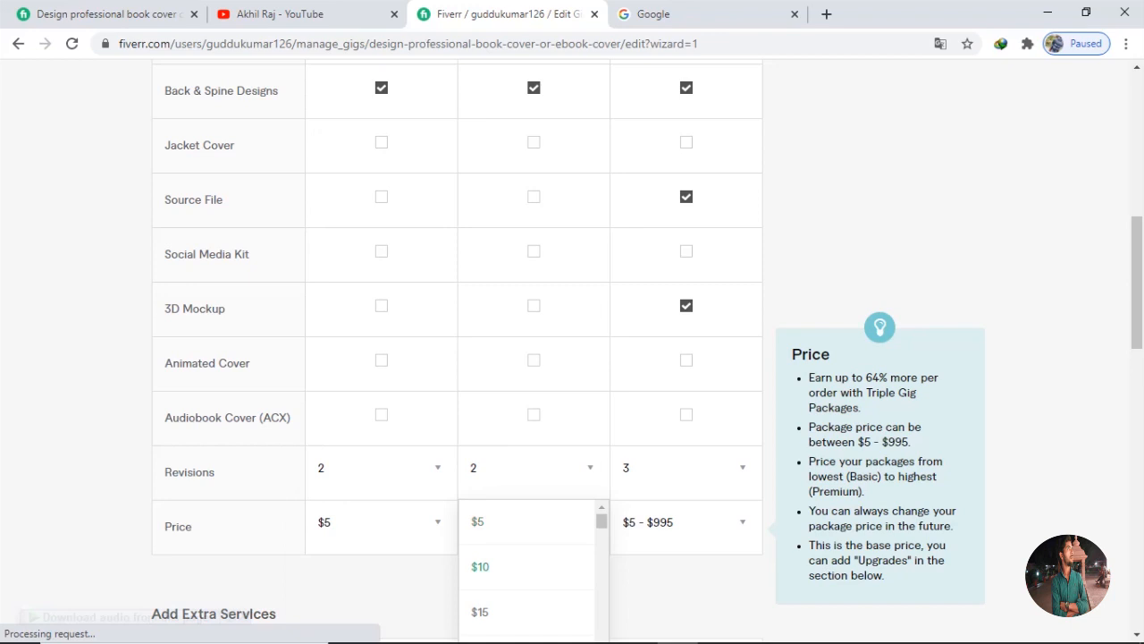
pyautogui.click(480, 565)
pyautogui.click(679, 522)
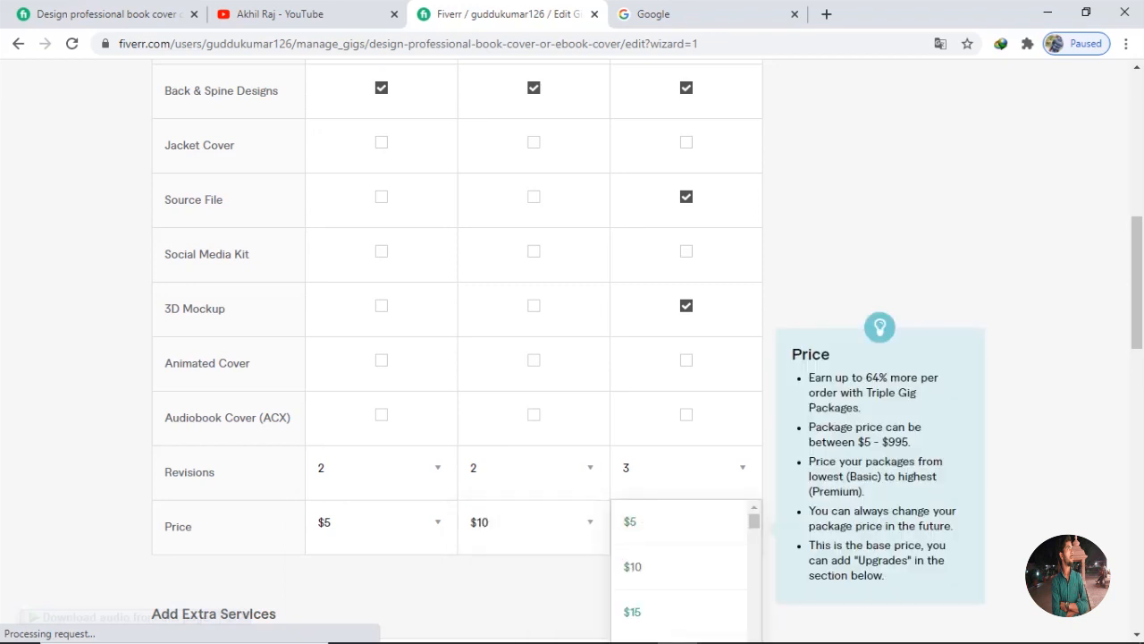
pyautogui.click(633, 612)
# Add Extra fast delivery as an extra service and offer Basic delivery in 1 day for an extra $5
pyautogui.scroll(-1, 457, 358)
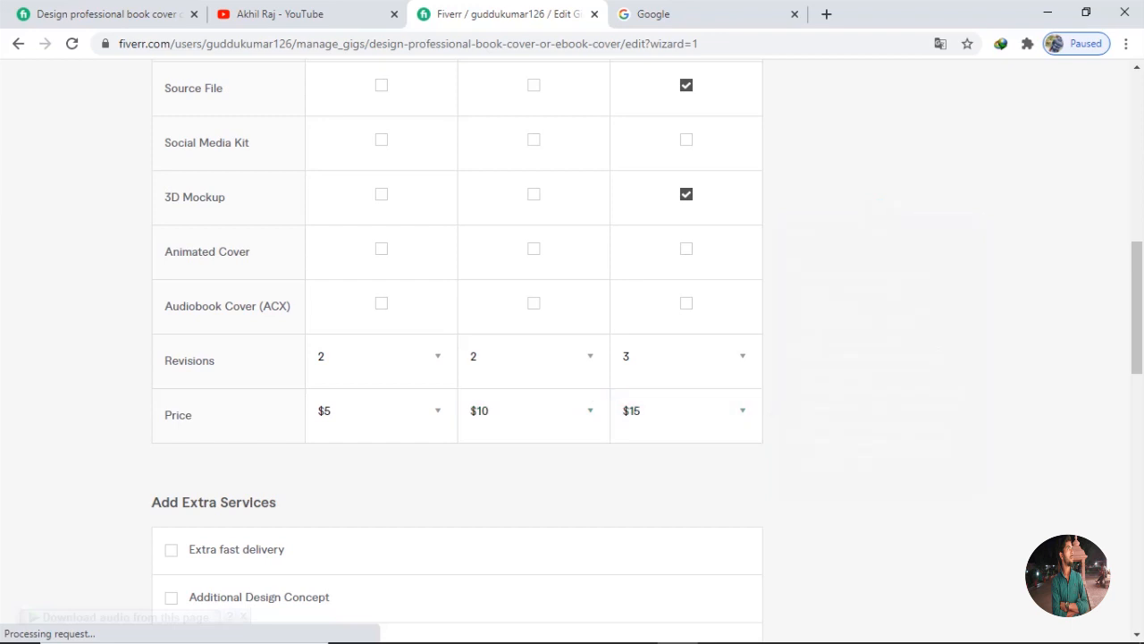
pyautogui.scroll(-2, 572, 339)
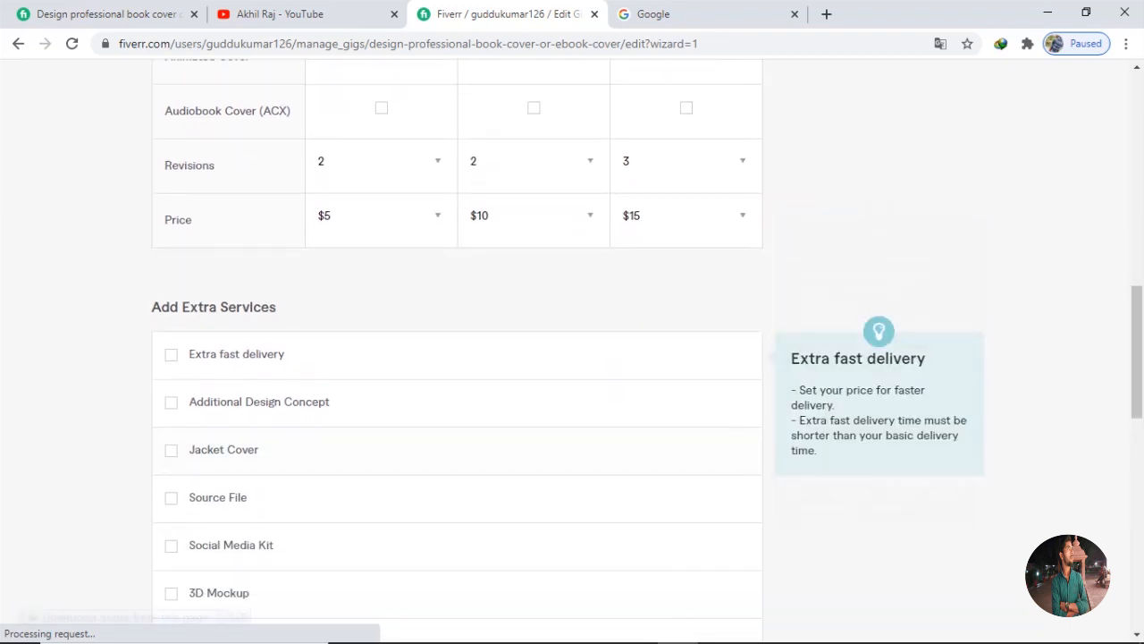
pyautogui.scroll(-2, 572, 339)
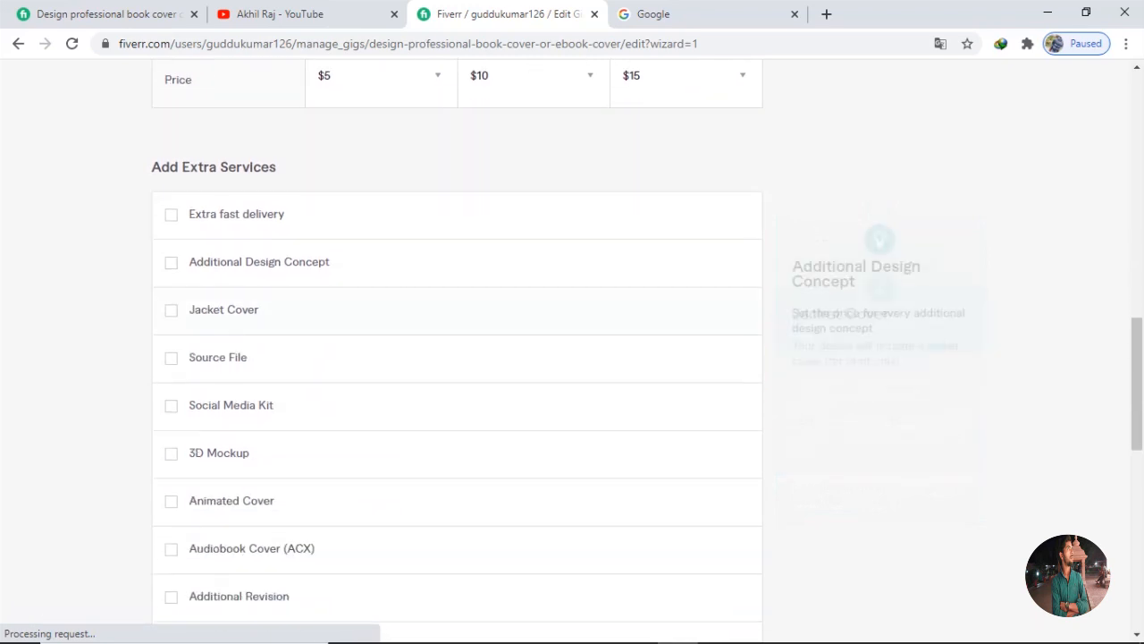
pyautogui.click(171, 215)
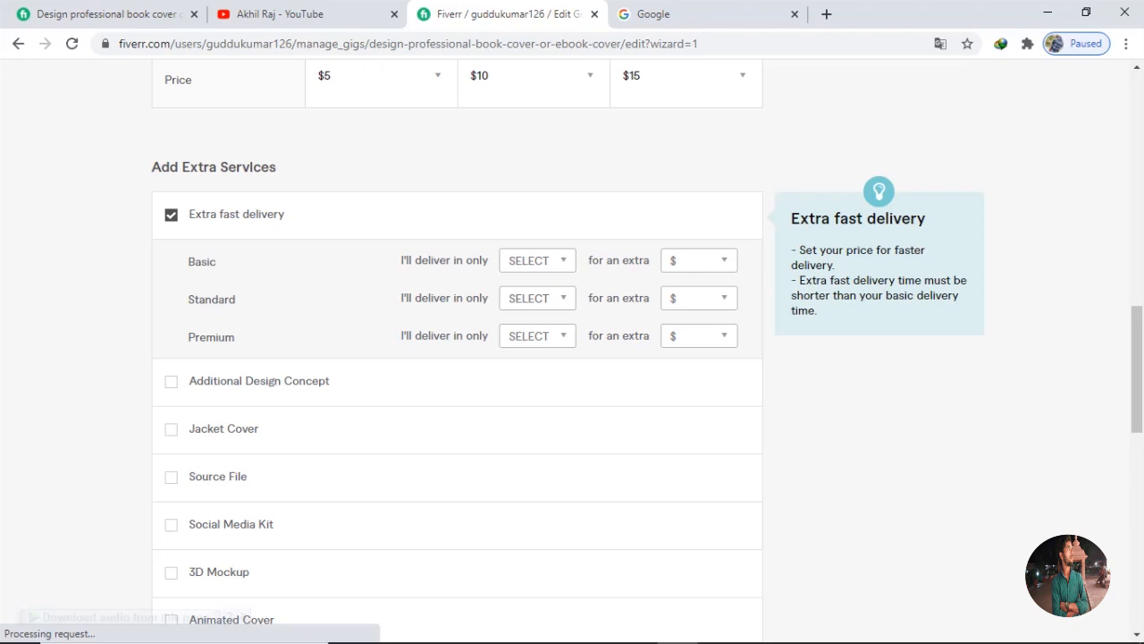
pyautogui.scroll(1, 572, 349)
pyautogui.scroll(2, 572, 349)
pyautogui.scroll(4, 572, 348)
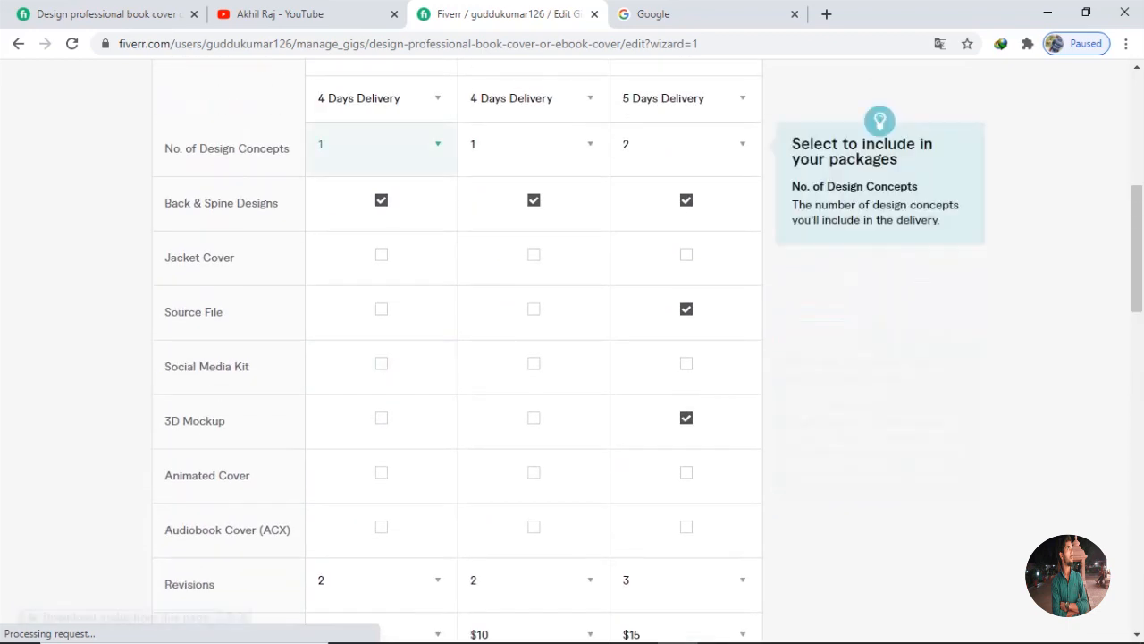
pyautogui.scroll(-5, 382, 269)
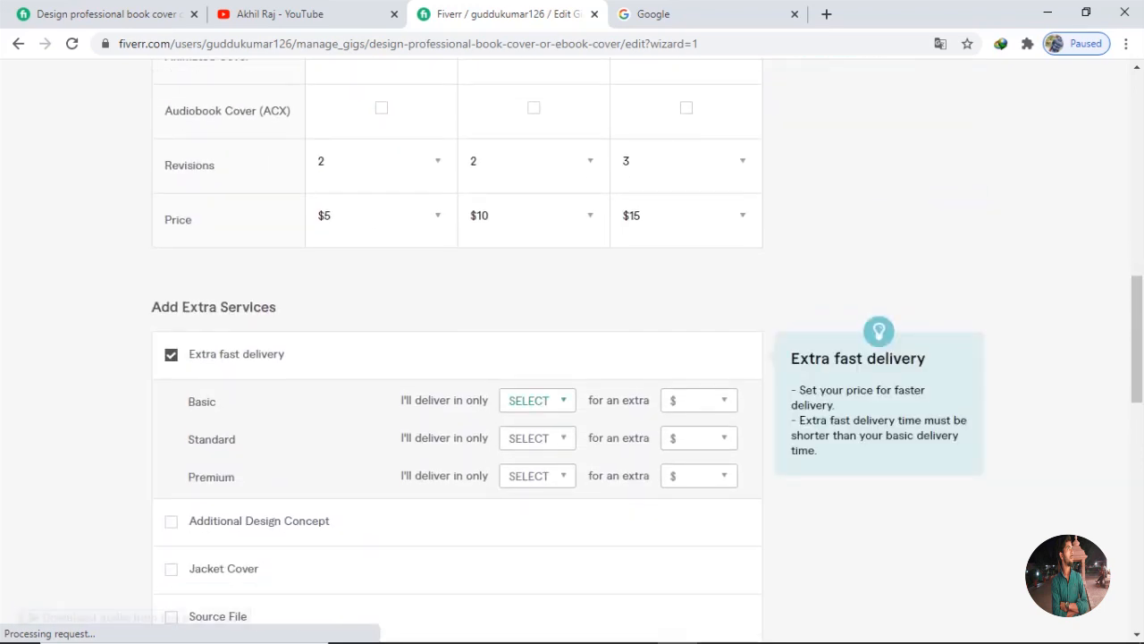
pyautogui.click(536, 400)
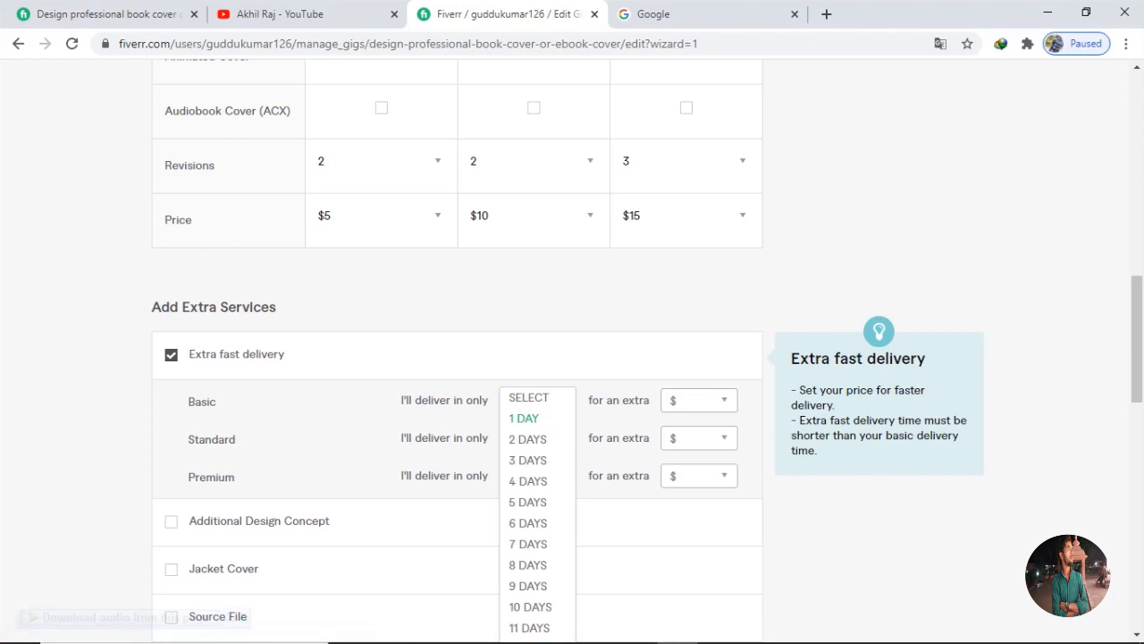
pyautogui.click(524, 417)
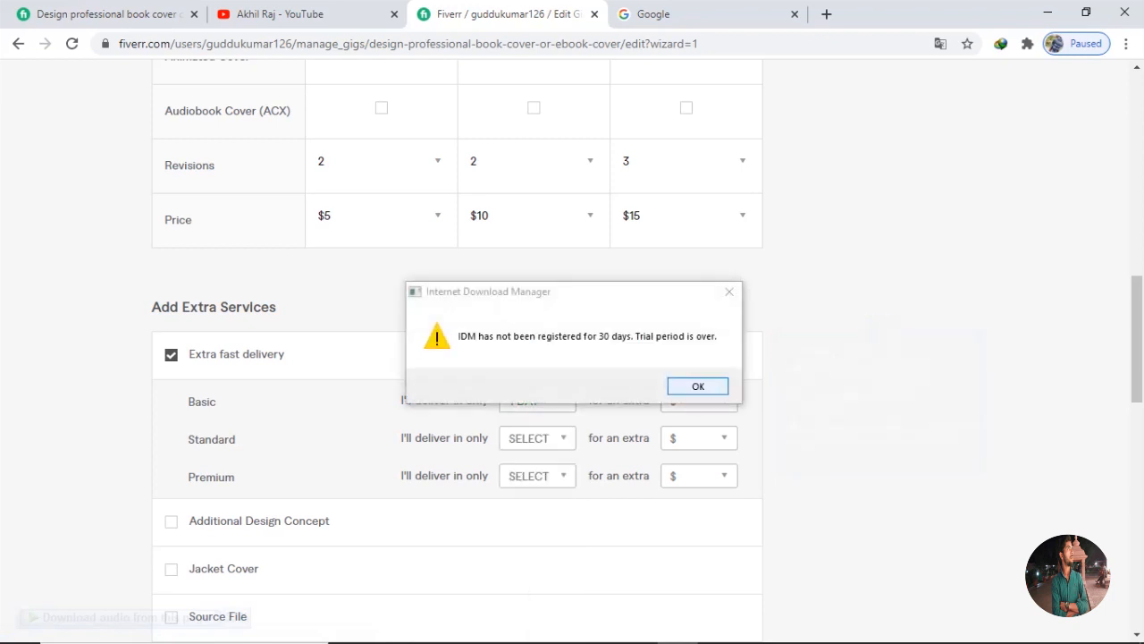
pyautogui.click(730, 291)
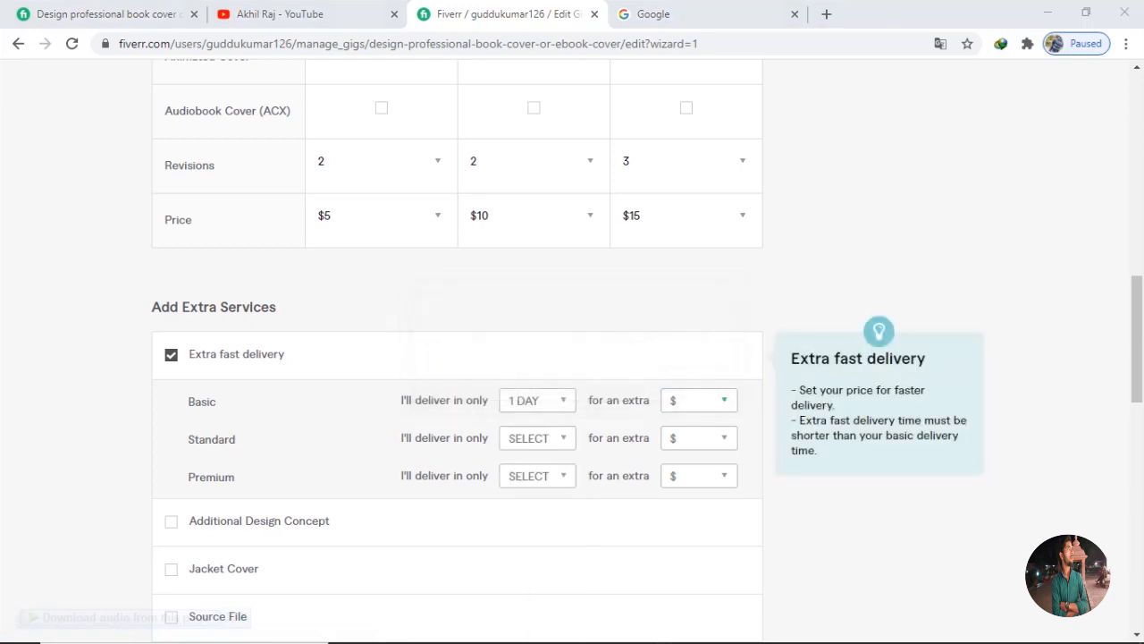
pyautogui.click(699, 401)
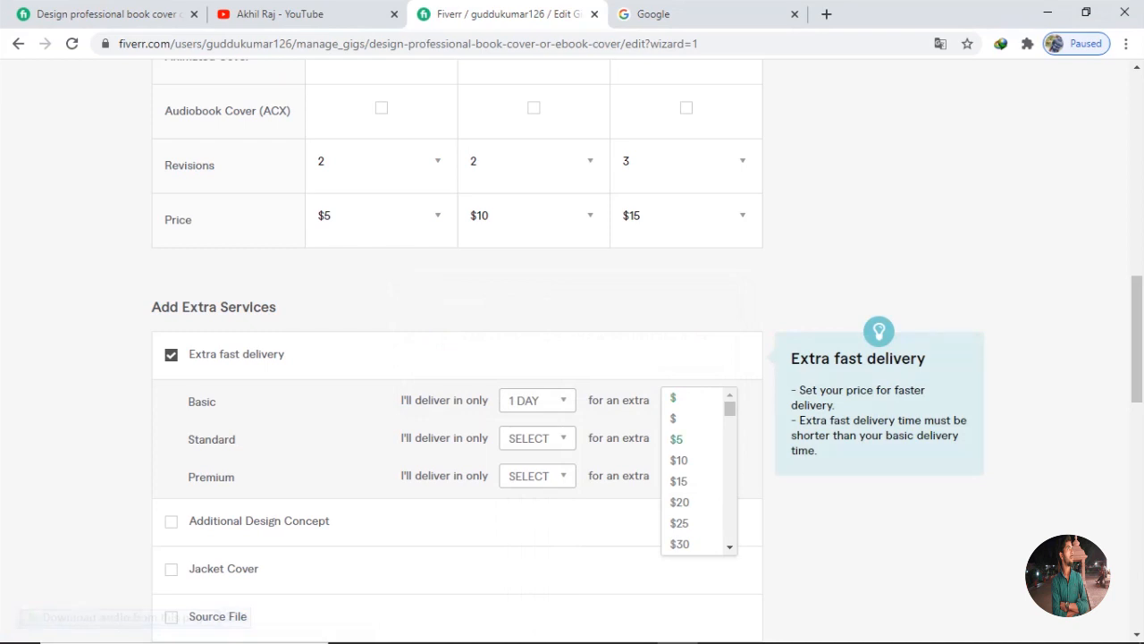
pyautogui.click(676, 439)
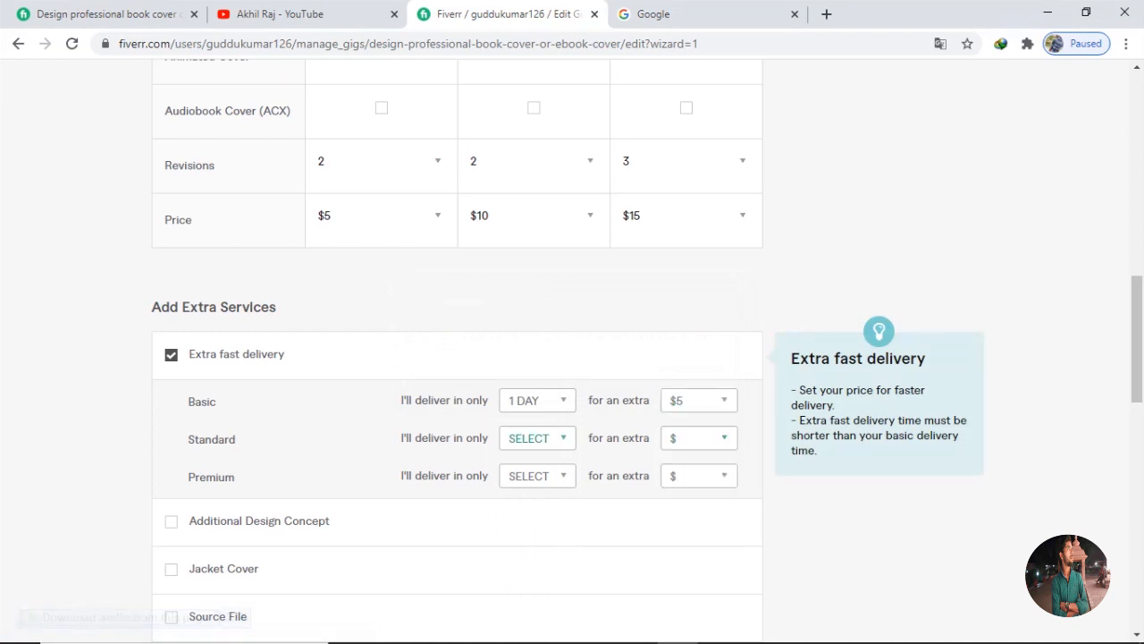
# Set the Standard package's extra fast delivery to 2 days for an extra $10
pyautogui.click(536, 438)
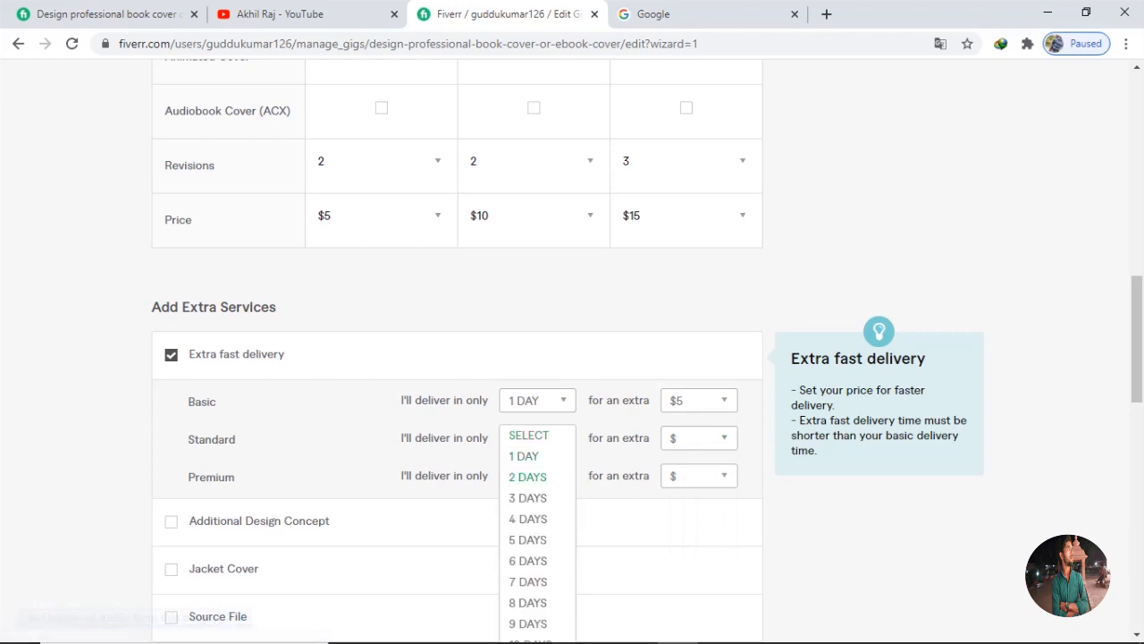
pyautogui.click(527, 477)
pyautogui.click(698, 437)
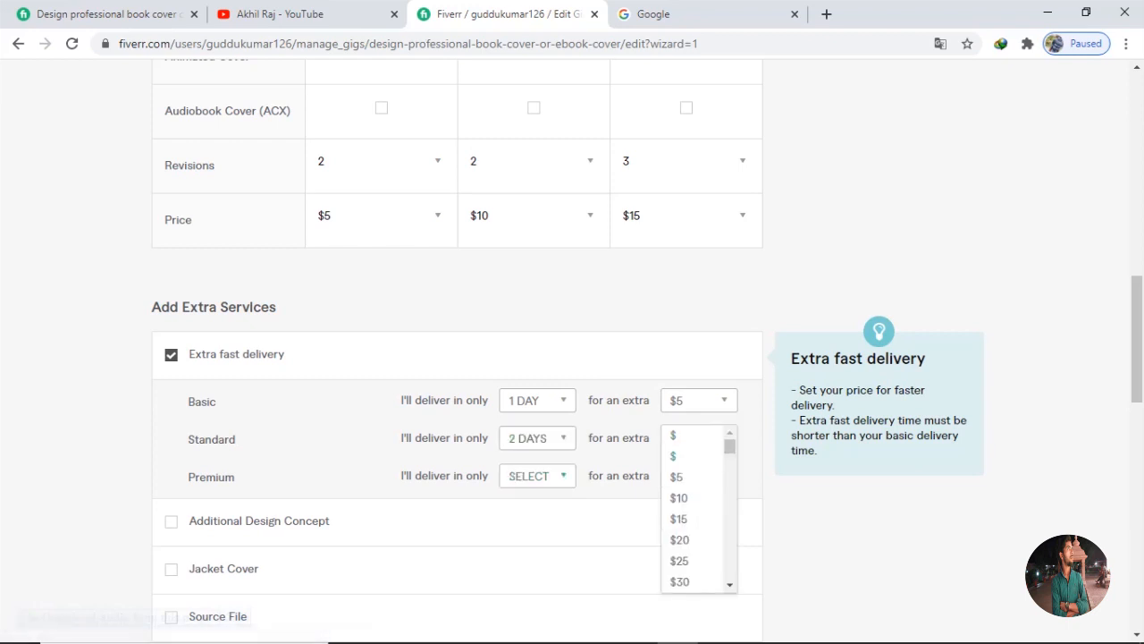
pyautogui.click(678, 497)
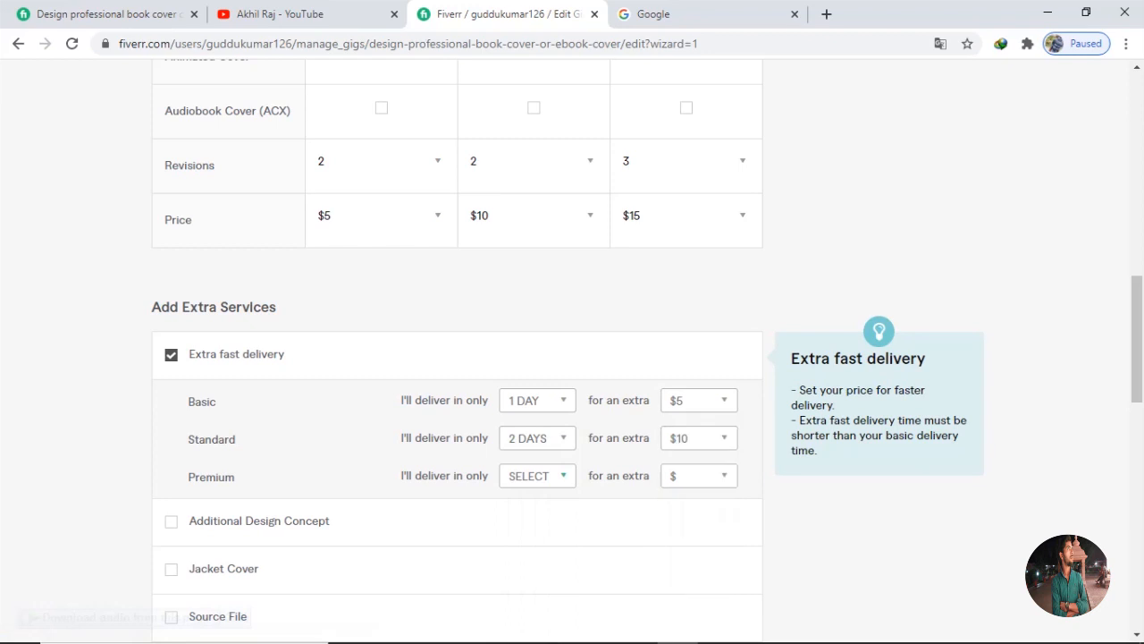
# Set the Premium package's extra fast delivery to 2 days for an extra $10
pyautogui.click(536, 476)
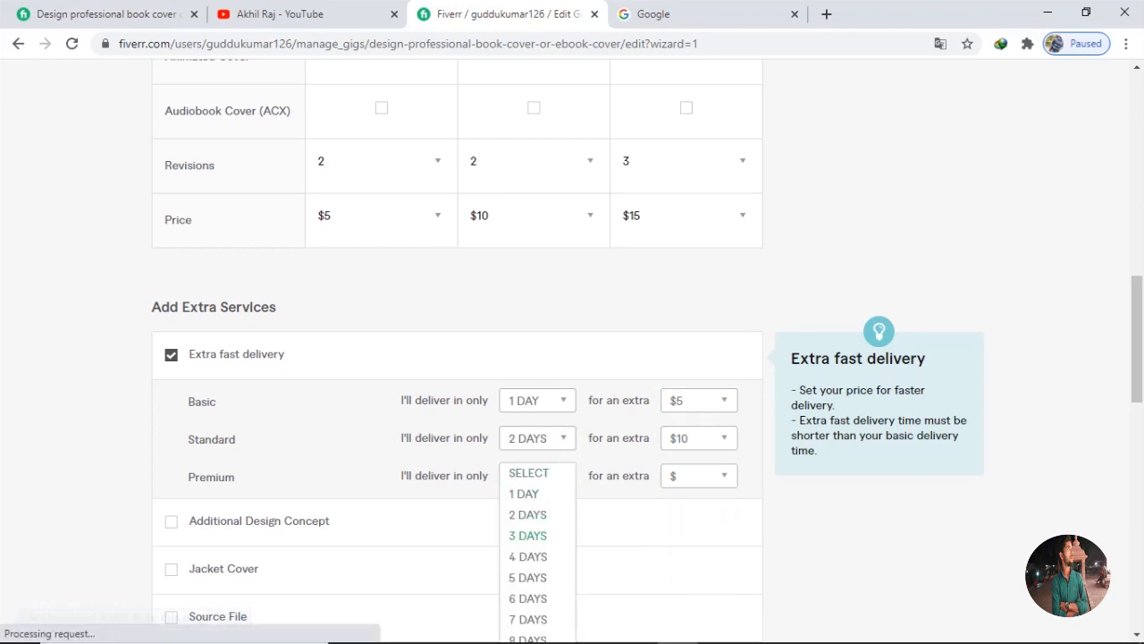
pyautogui.click(528, 536)
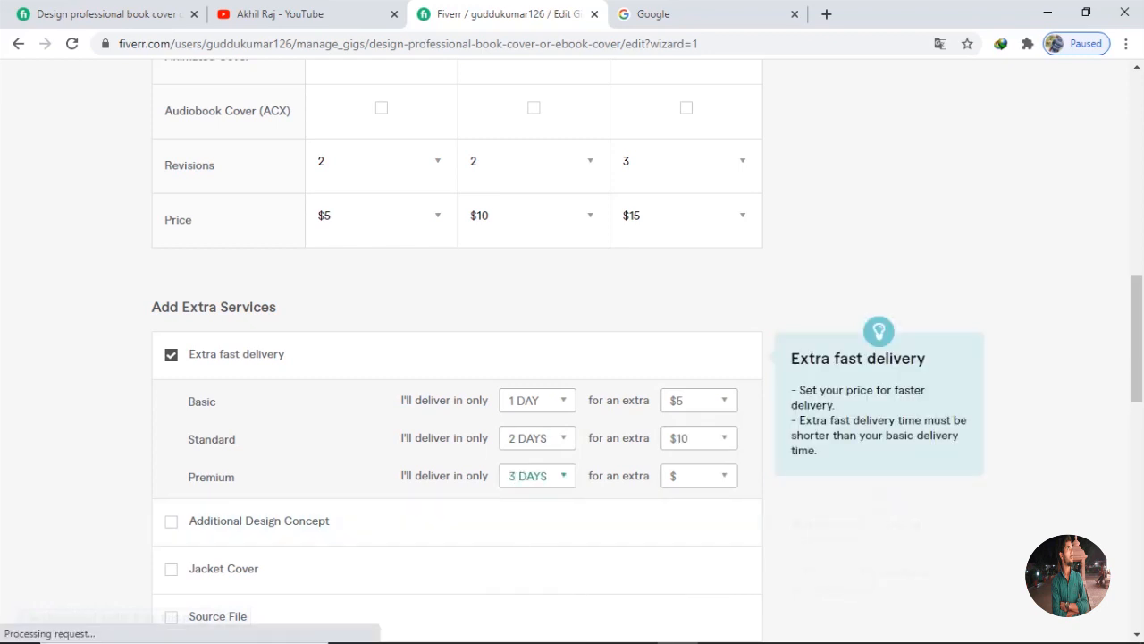
pyautogui.click(537, 476)
pyautogui.click(528, 515)
pyautogui.click(698, 476)
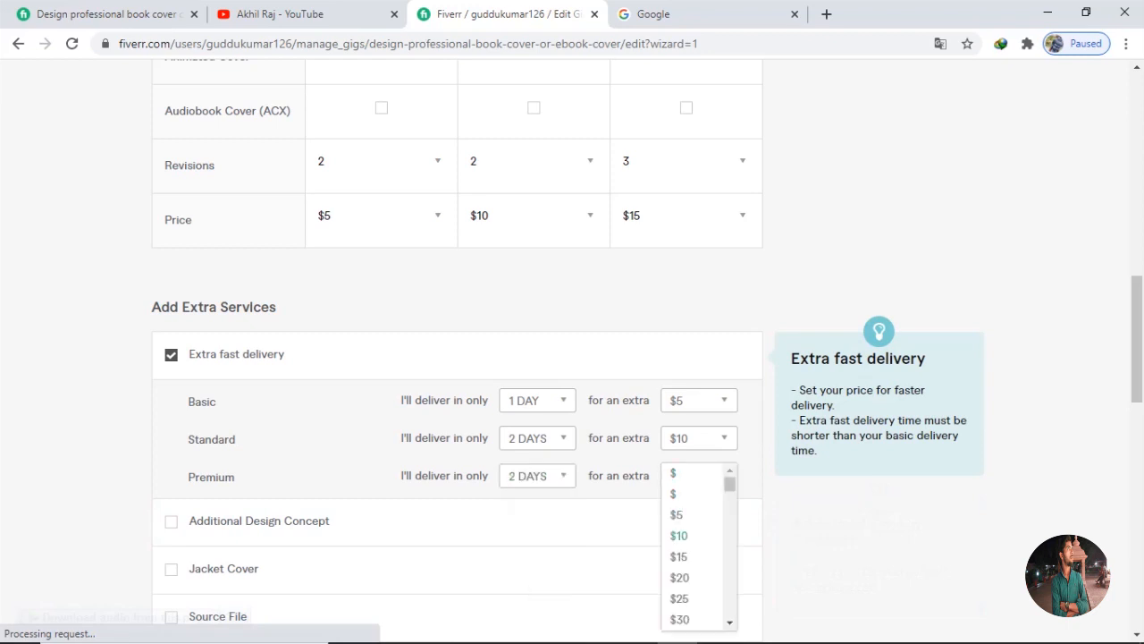
pyautogui.click(680, 535)
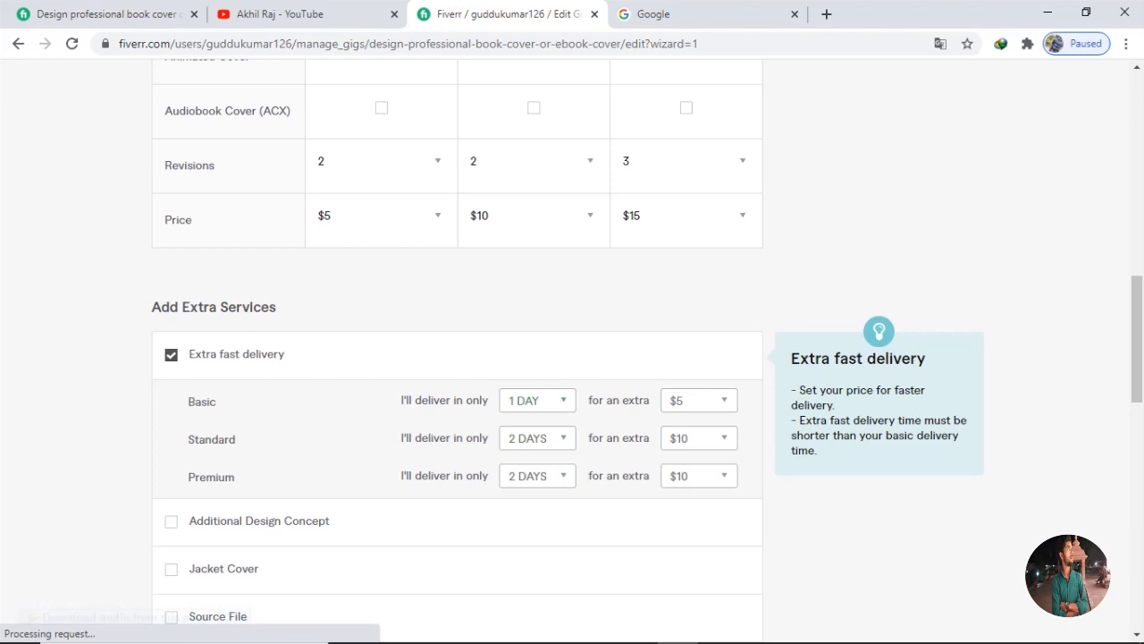
# Review the package details and offer Source File as an extra service for an extra $20
pyautogui.scroll(6, 572, 358)
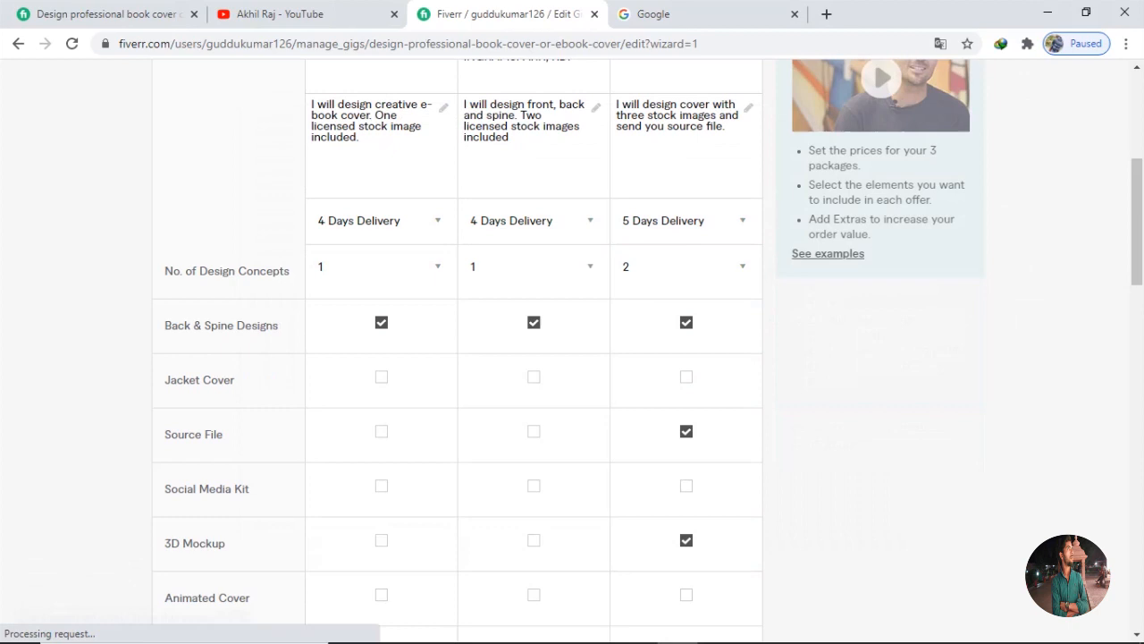
pyautogui.scroll(-2, 573, 358)
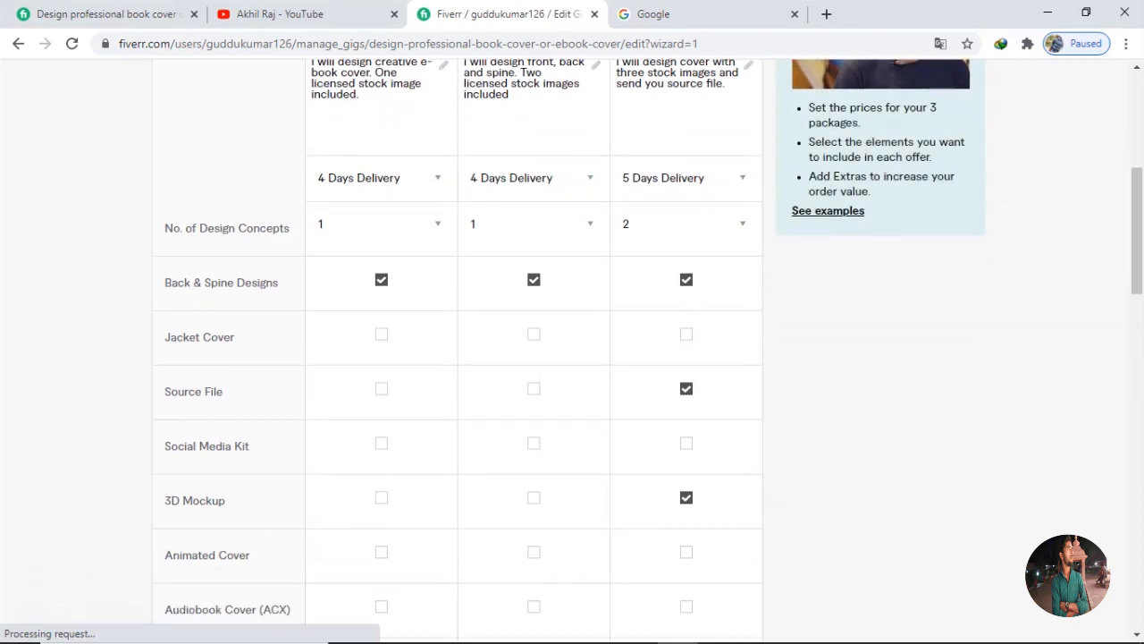
pyautogui.scroll(-4, 572, 358)
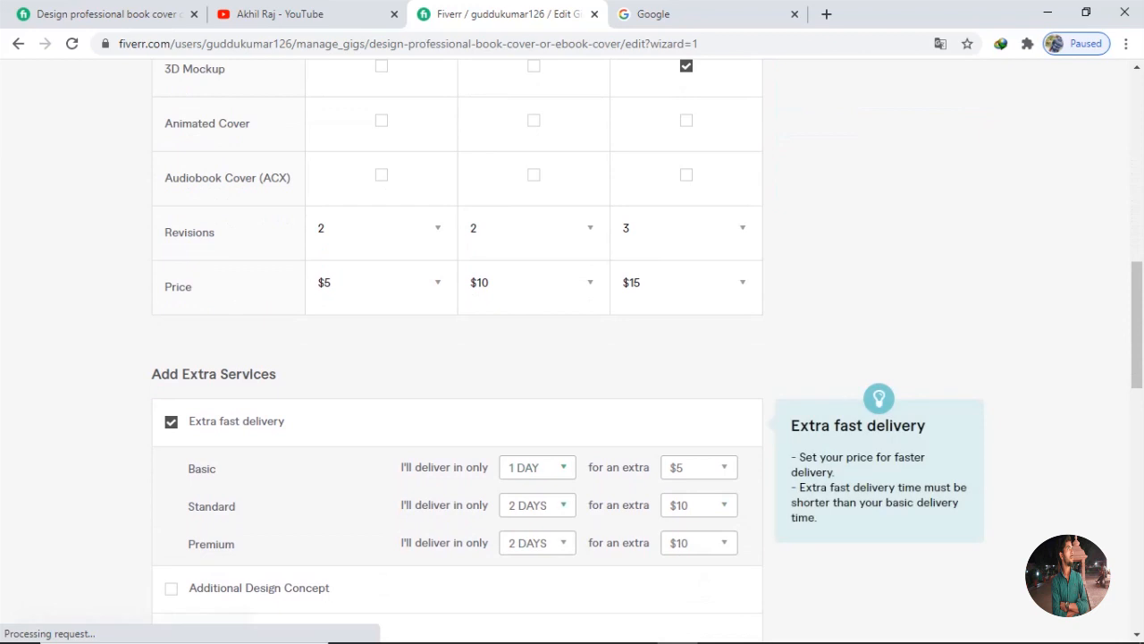
pyautogui.scroll(-2, 572, 358)
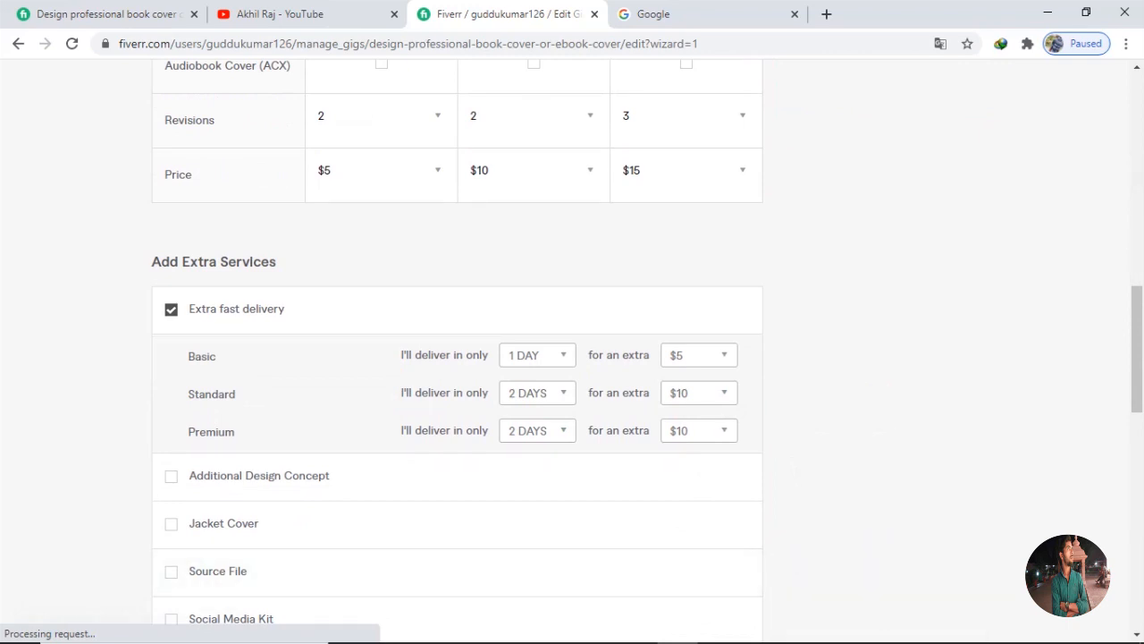
pyautogui.scroll(-3, 572, 357)
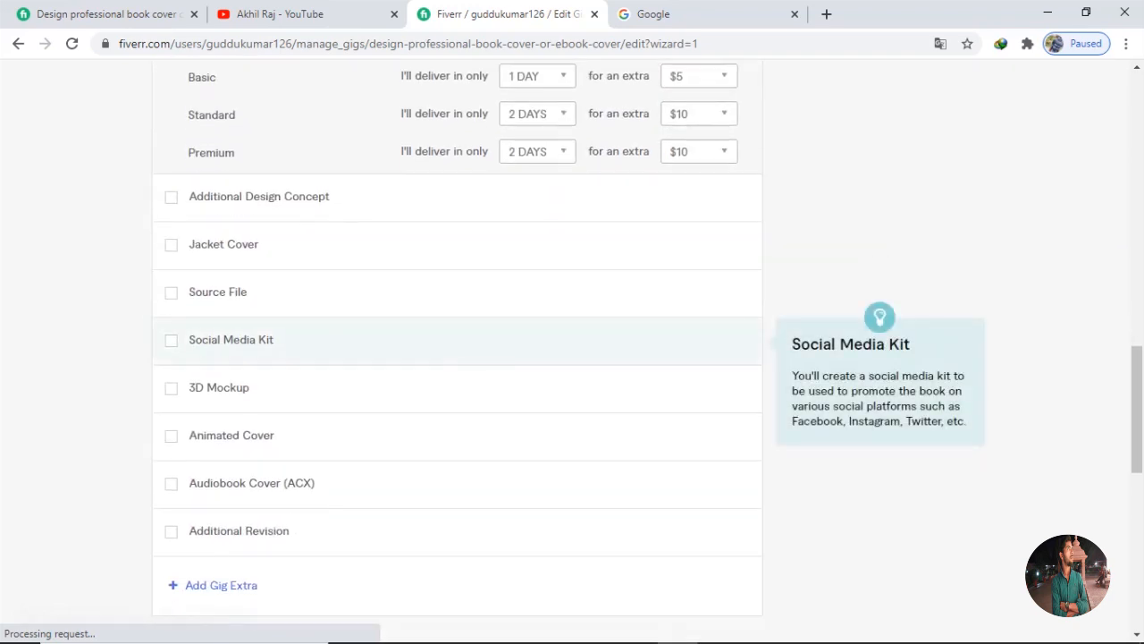
pyautogui.click(171, 291)
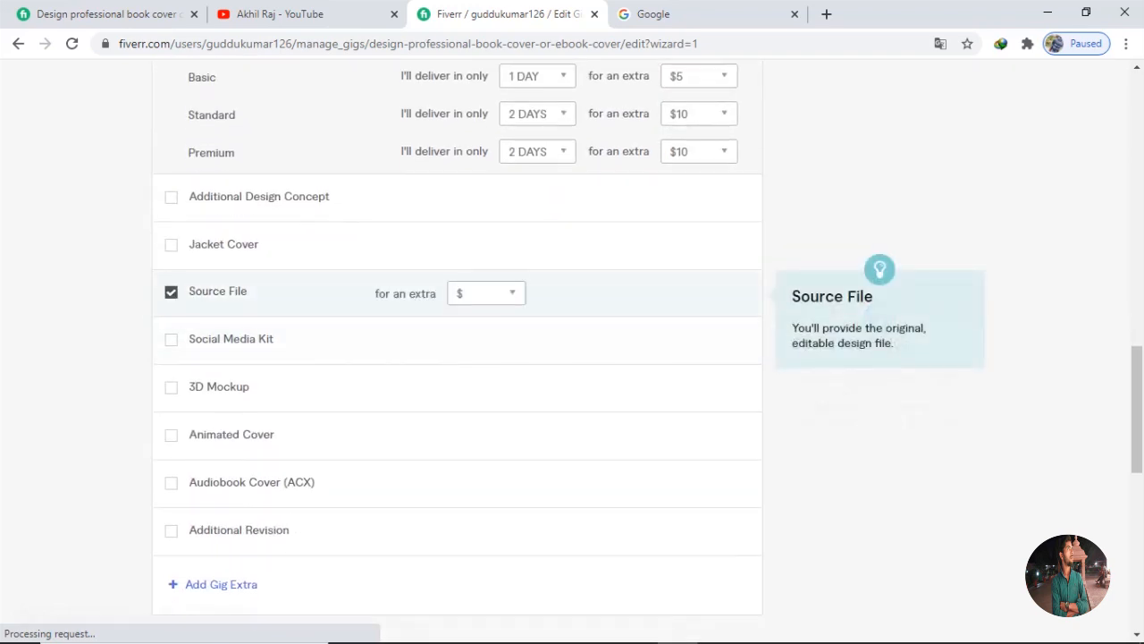
pyautogui.click(486, 293)
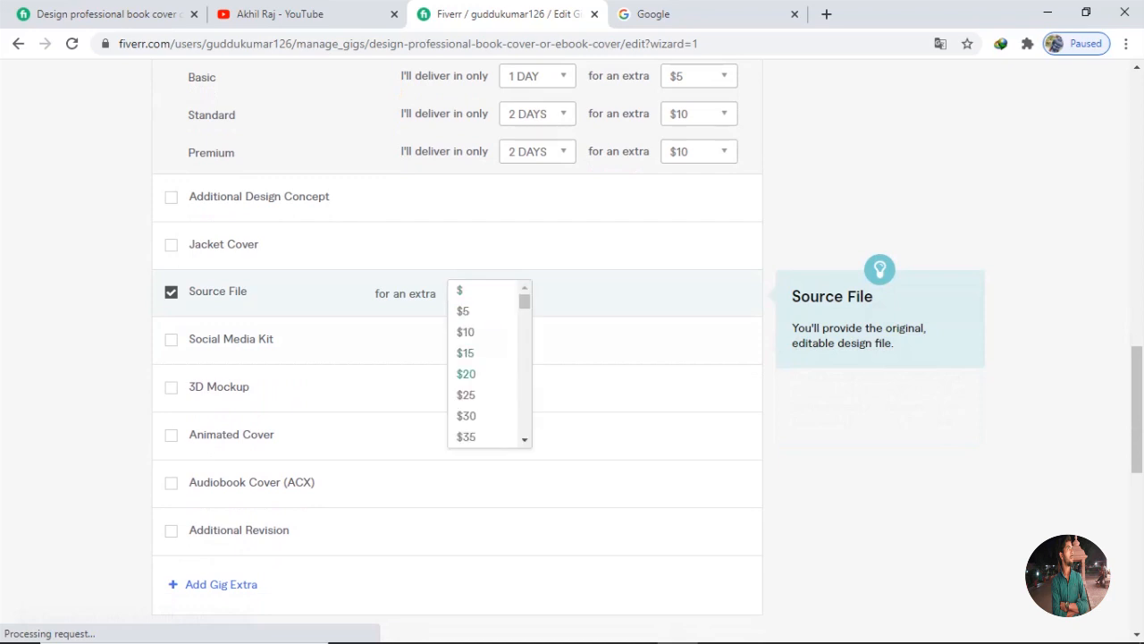
pyautogui.click(466, 373)
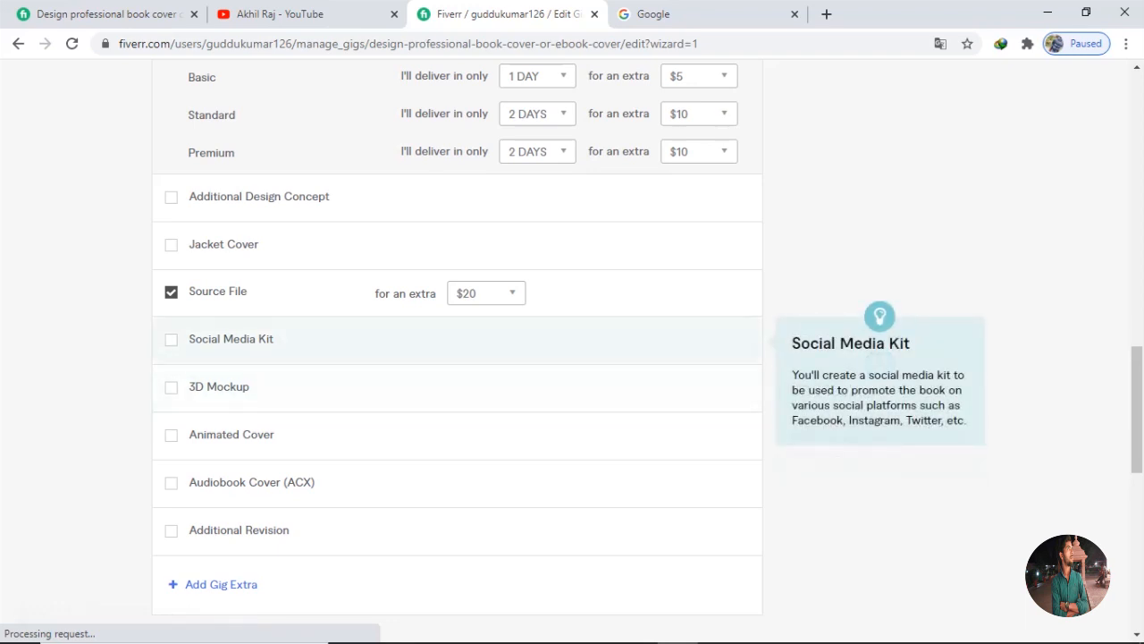
pyautogui.click(172, 340)
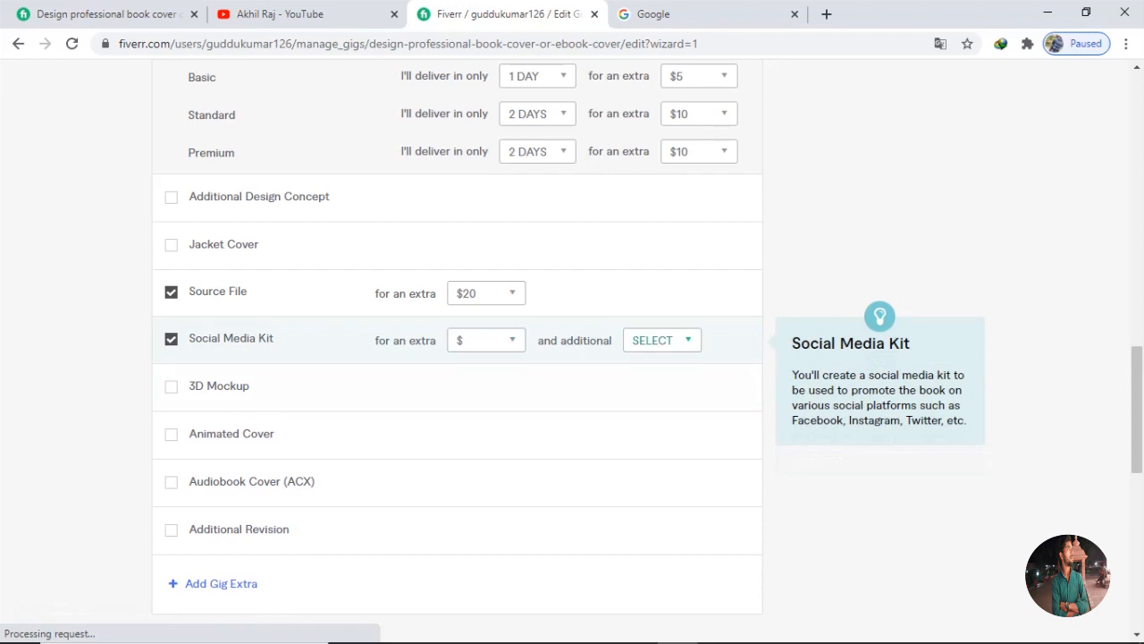
pyautogui.click(663, 340)
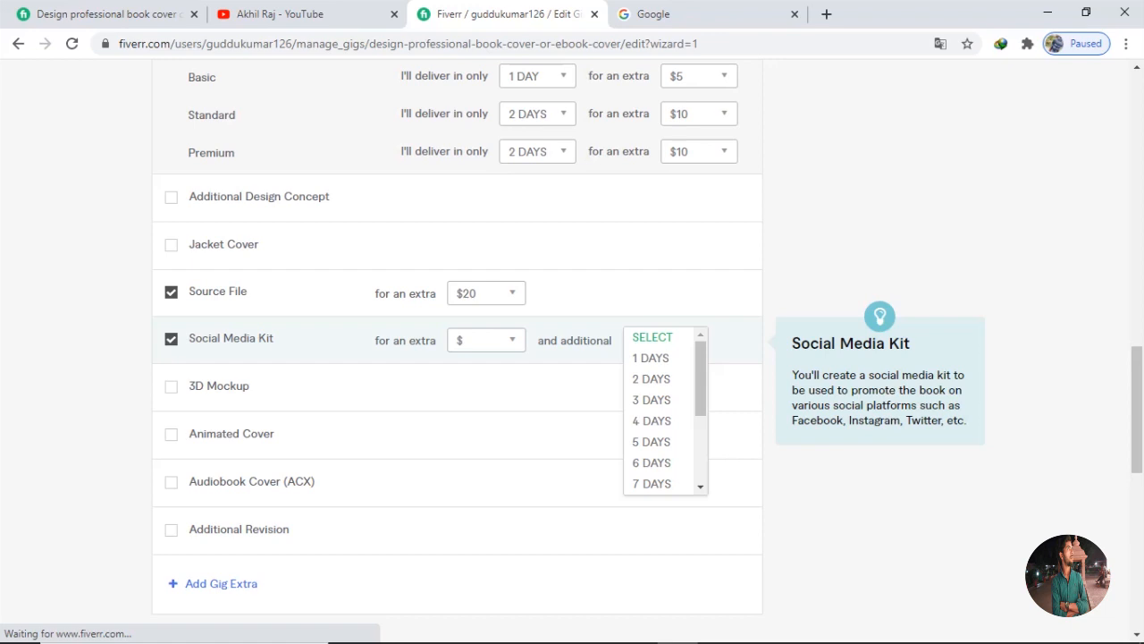
pyautogui.click(171, 340)
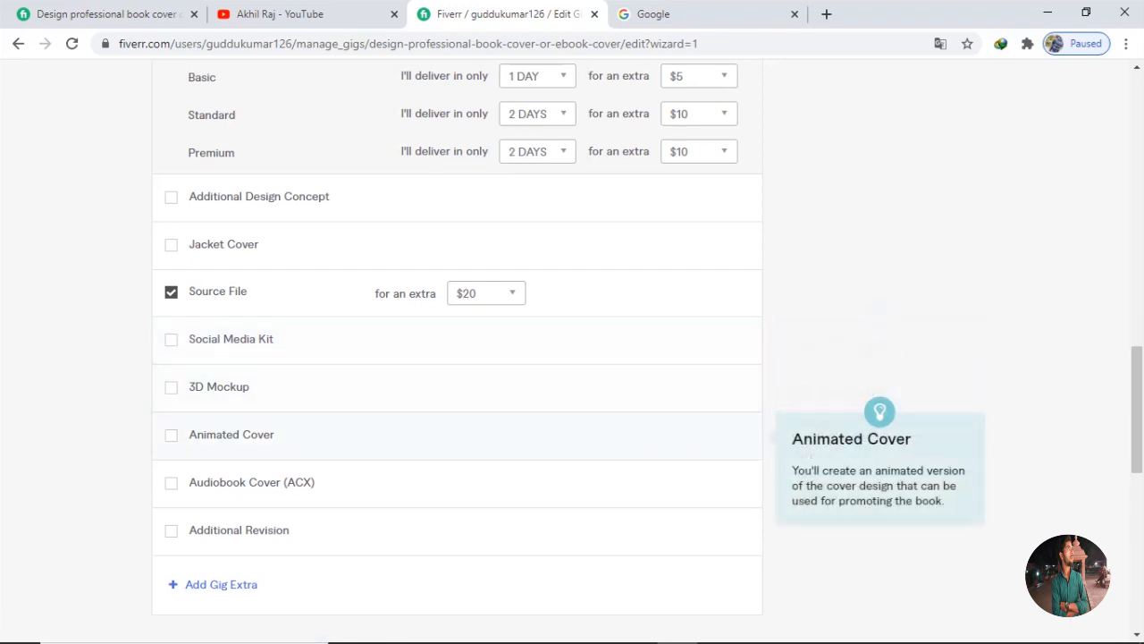
# Check the chosen extra services, then save the pricing and continue to the Description & FAQ stage
pyautogui.scroll(-2, 572, 349)
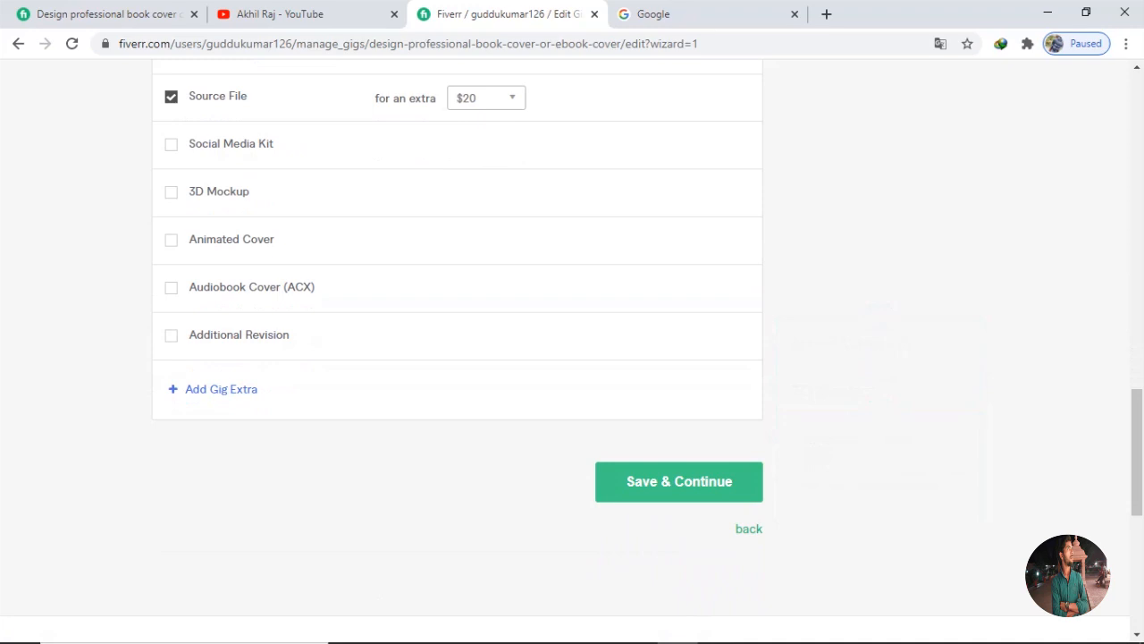
pyautogui.scroll(8, 572, 349)
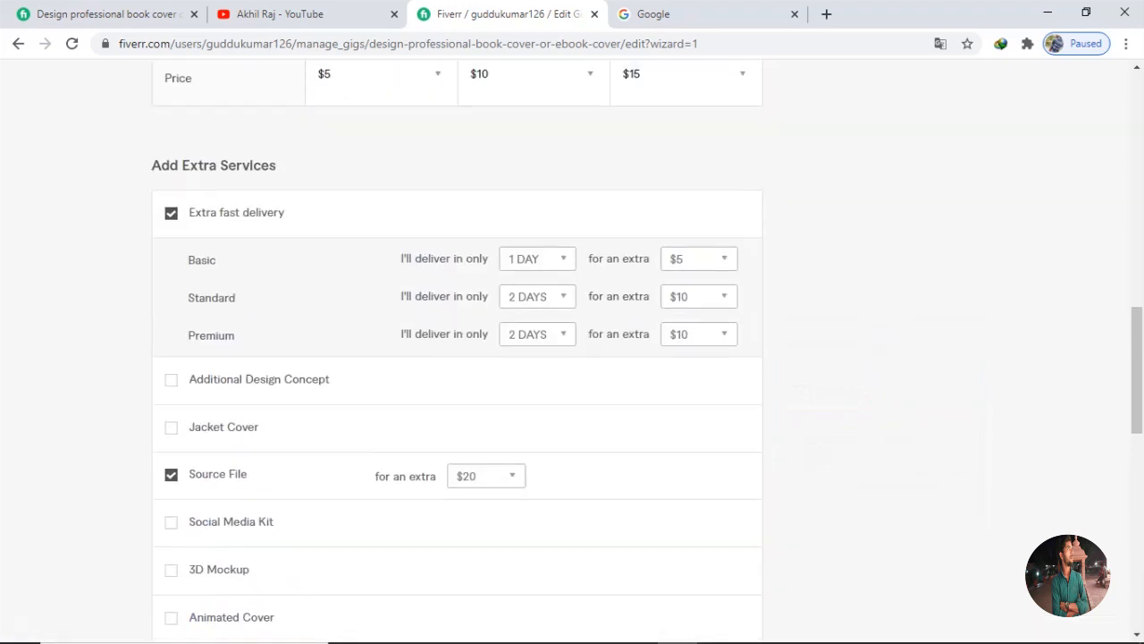
pyautogui.scroll(-8, 572, 348)
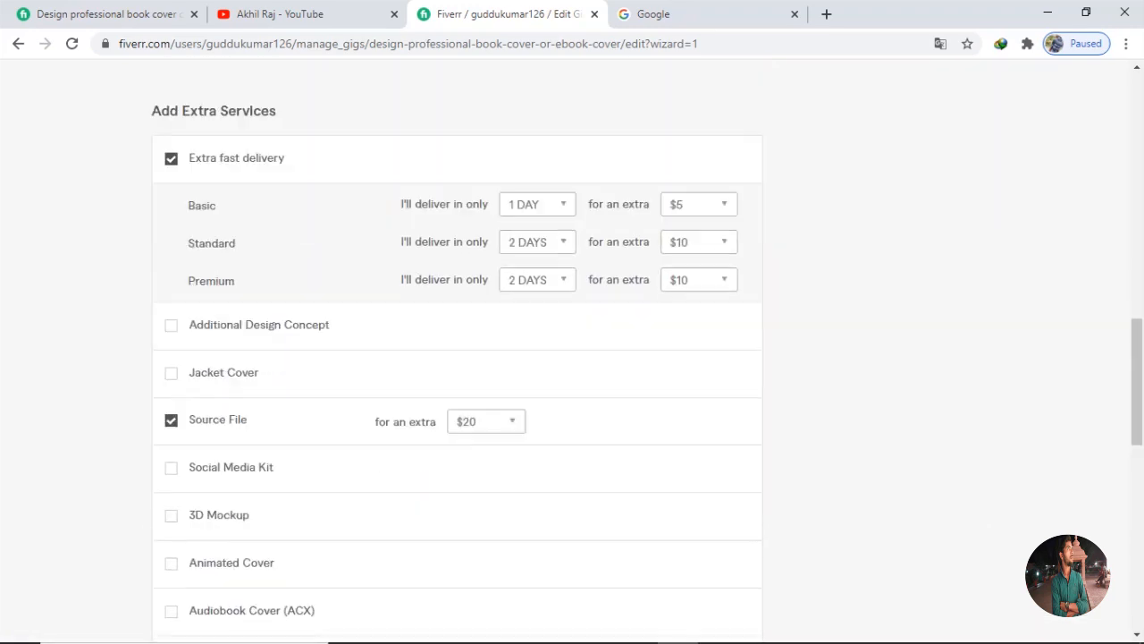
pyautogui.click(679, 508)
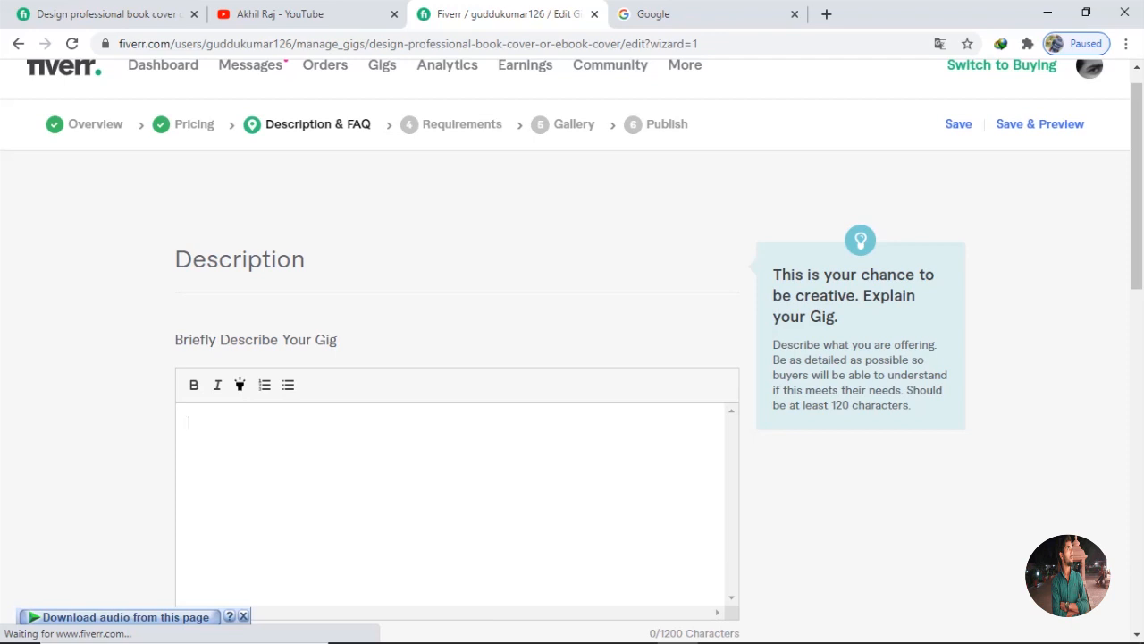
# Copy the reference gig's description, leaving out the seller's name at the end, and paste it as the new gig's description
pyautogui.click(70, 14)
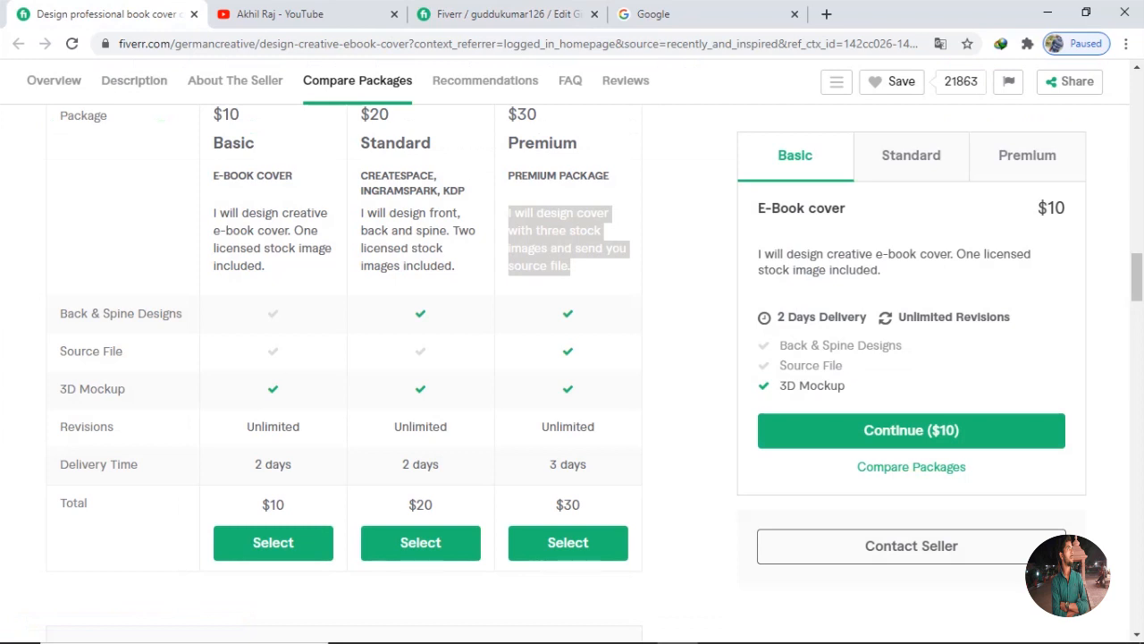
pyautogui.scroll(-1, 567, 572)
pyautogui.scroll(7, 567, 572)
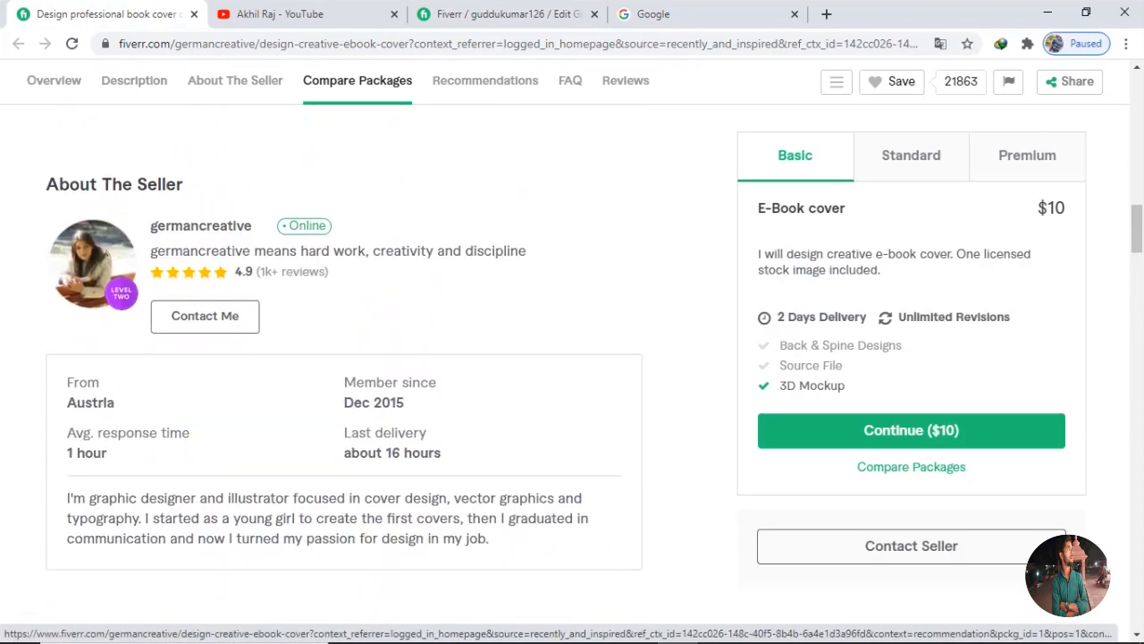
pyautogui.scroll(6, 345, 357)
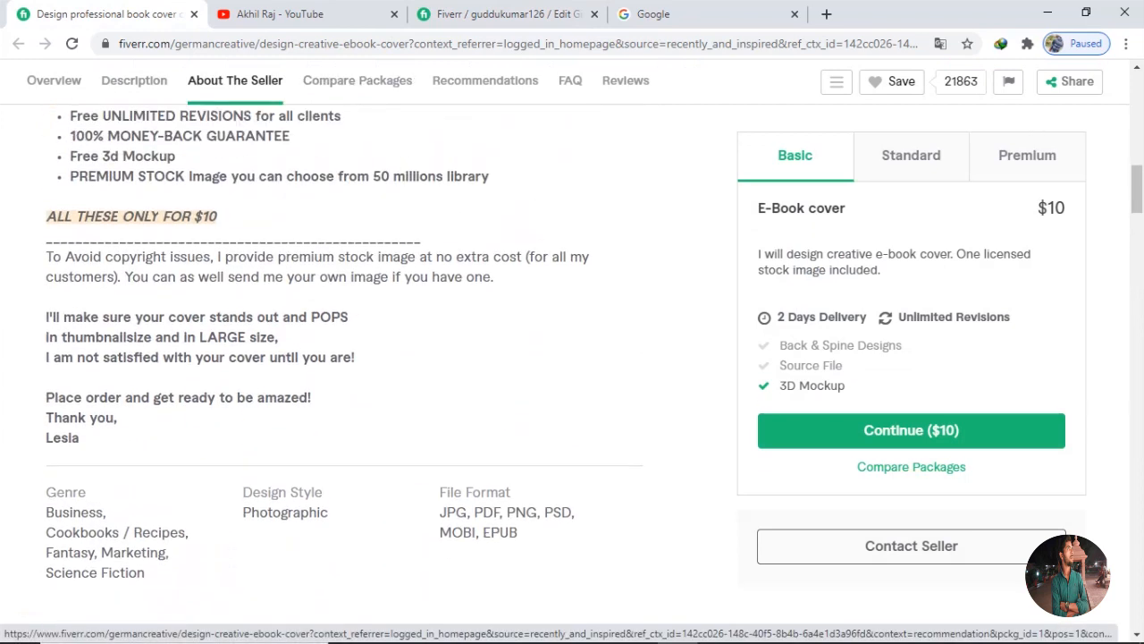
pyautogui.scroll(3, 344, 358)
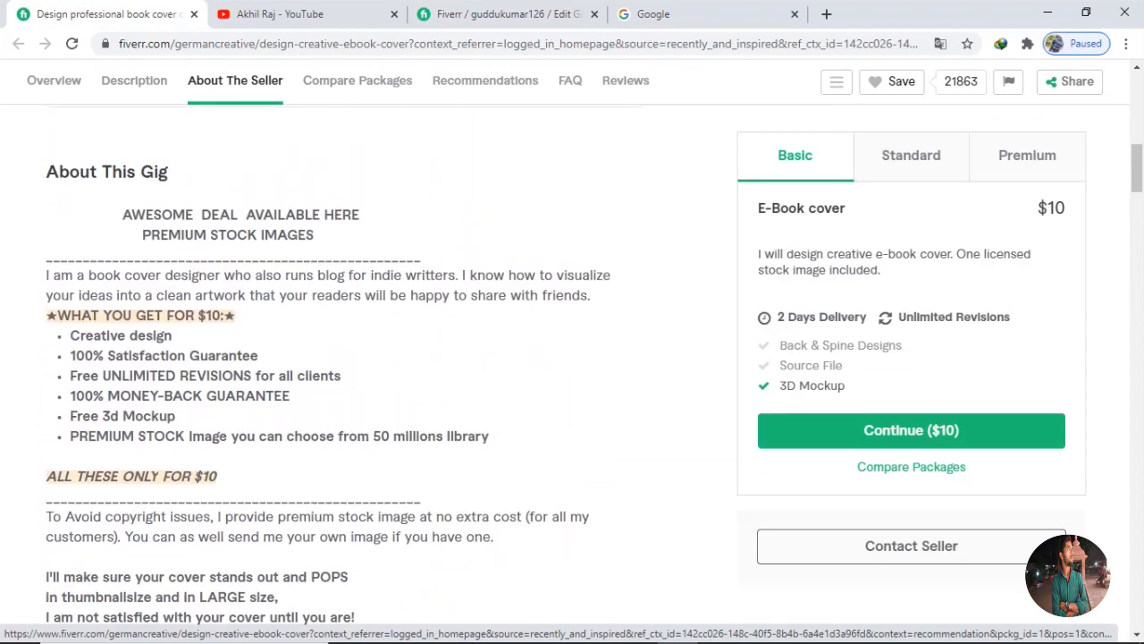
pyautogui.moveTo(122, 214); pyautogui.dragTo(350, 547)
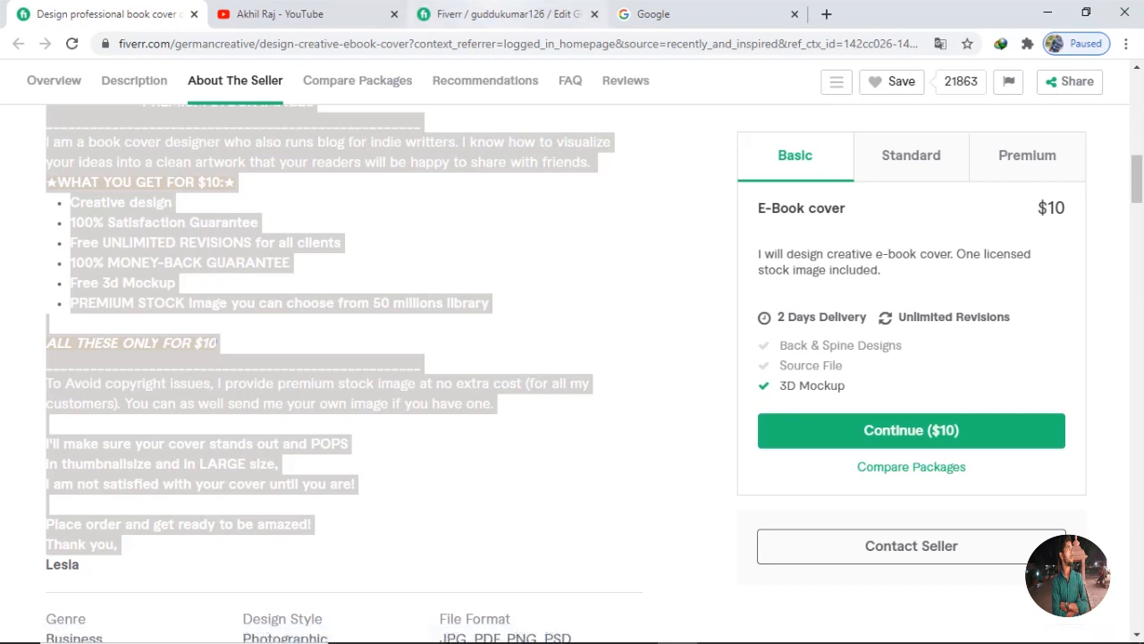
pyautogui.click(505, 13)
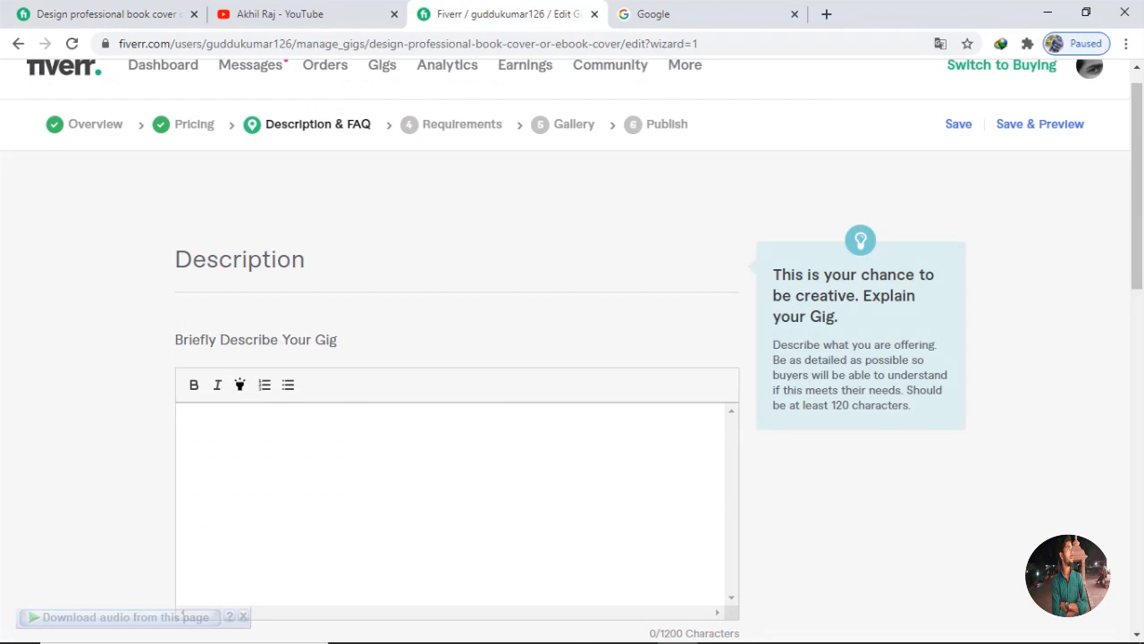
pyautogui.hotkey('ctrl', 'v')
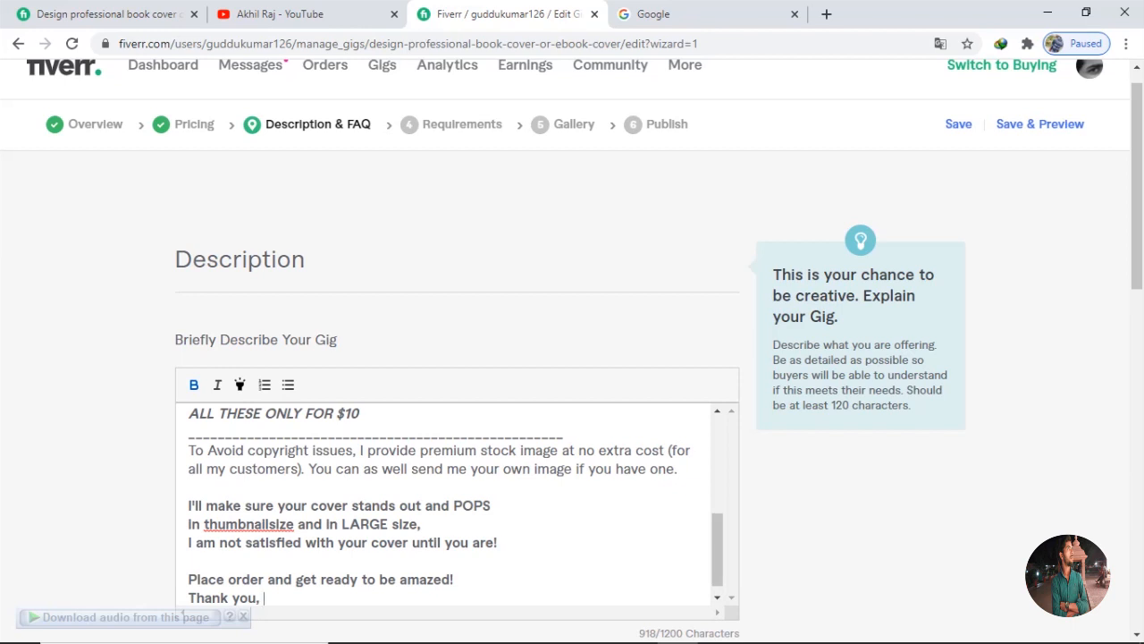
# Expand the reference gig's first FAQ, about the information needed before starting a book cover, and copy its question and answer
pyautogui.scroll(-3, 572, 349)
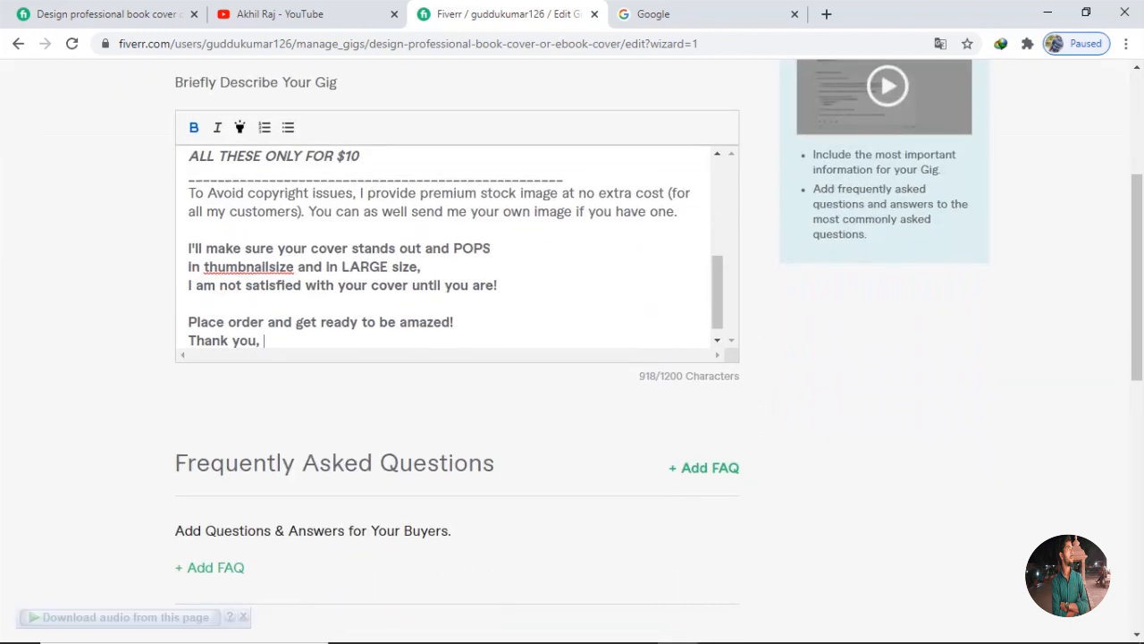
pyautogui.scroll(-2, 573, 349)
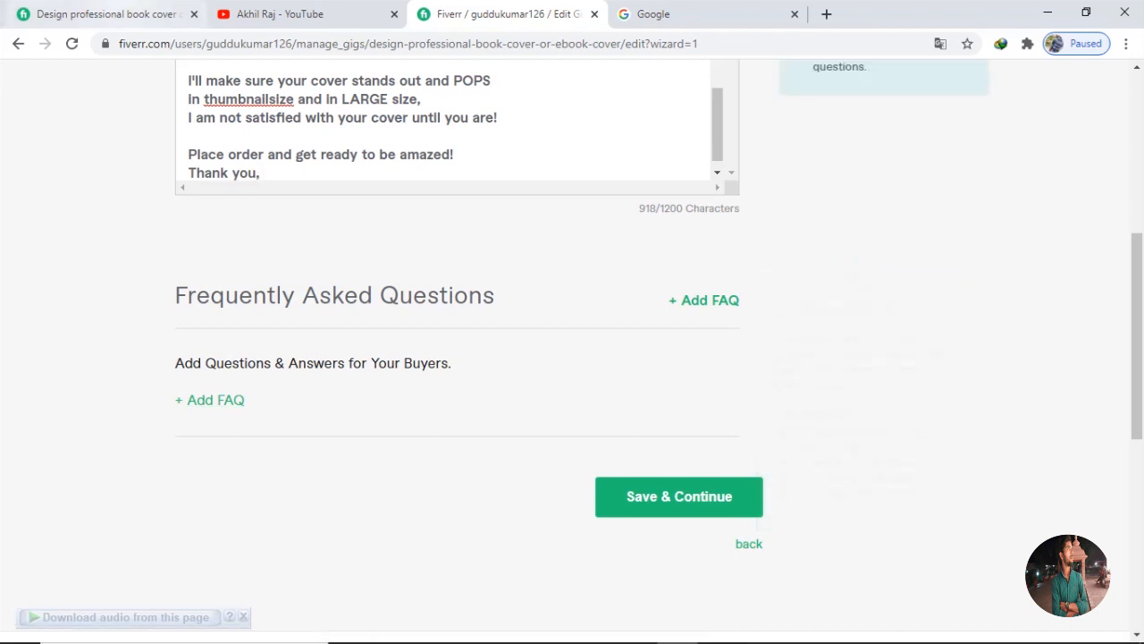
pyautogui.click(111, 15)
pyautogui.scroll(-9, 344, 376)
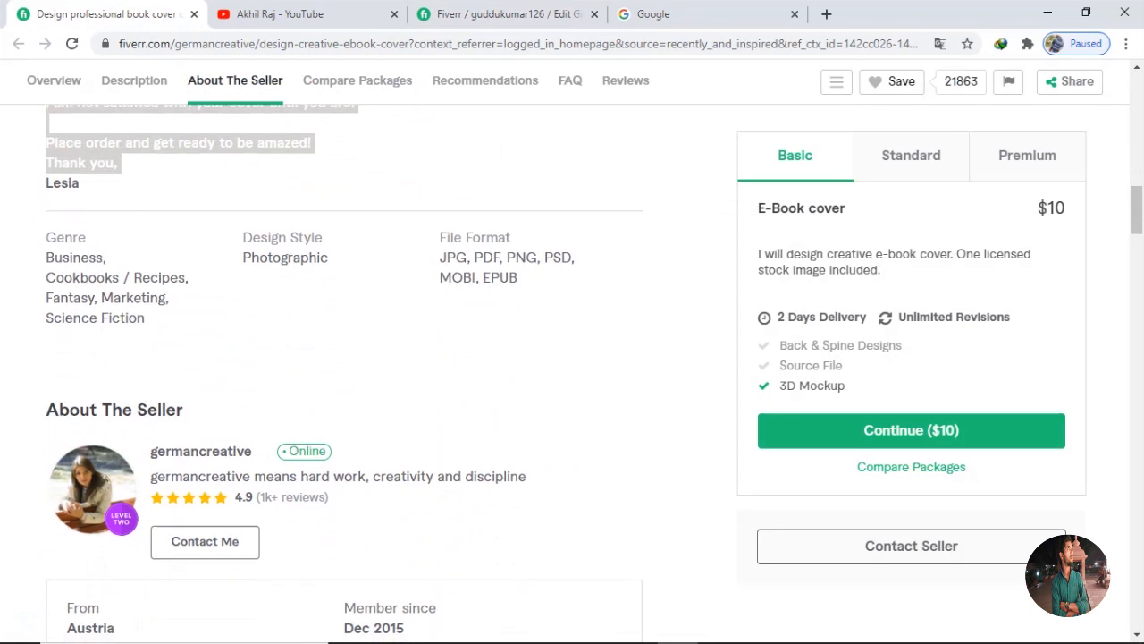
pyautogui.scroll(-9, 344, 375)
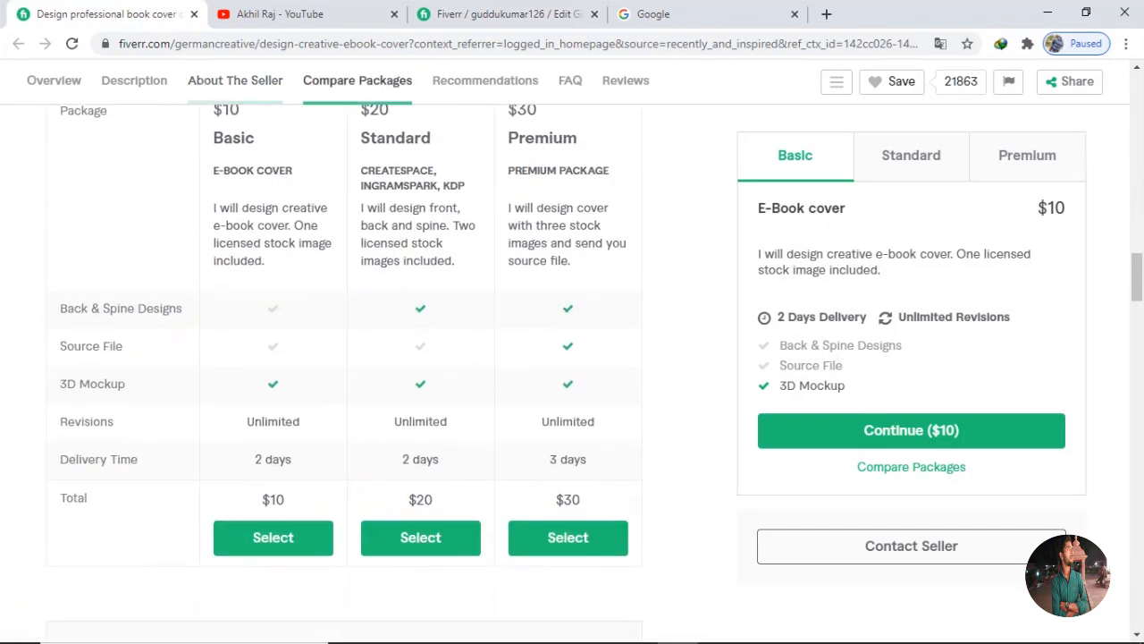
pyautogui.scroll(-4, 344, 376)
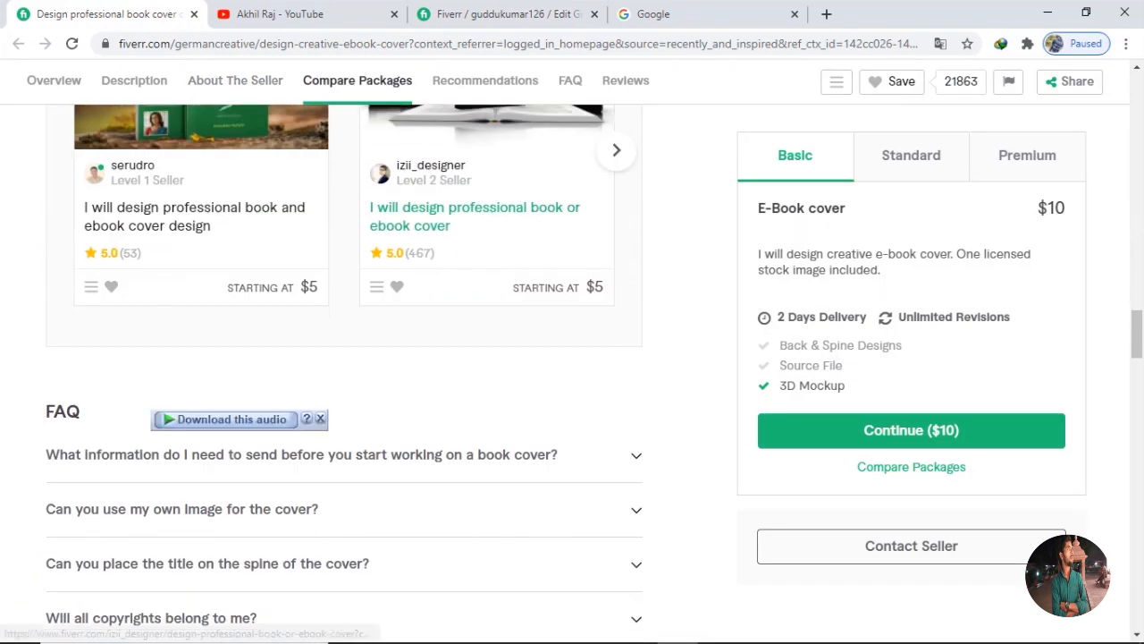
pyautogui.click(635, 427)
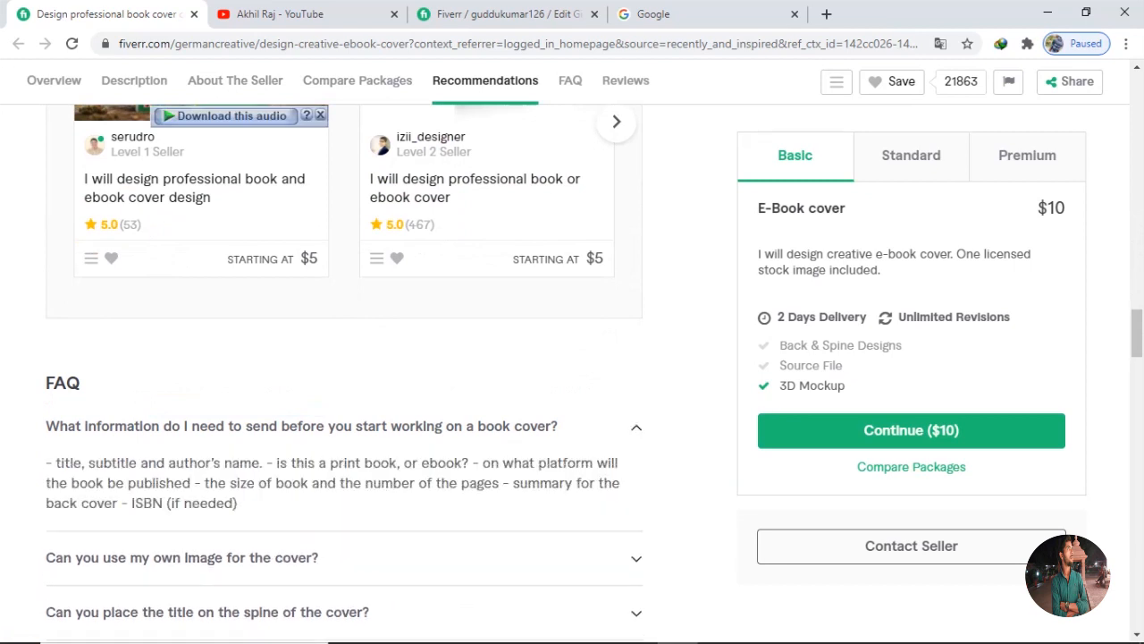
pyautogui.moveTo(237, 504); pyautogui.dragTo(45, 426)
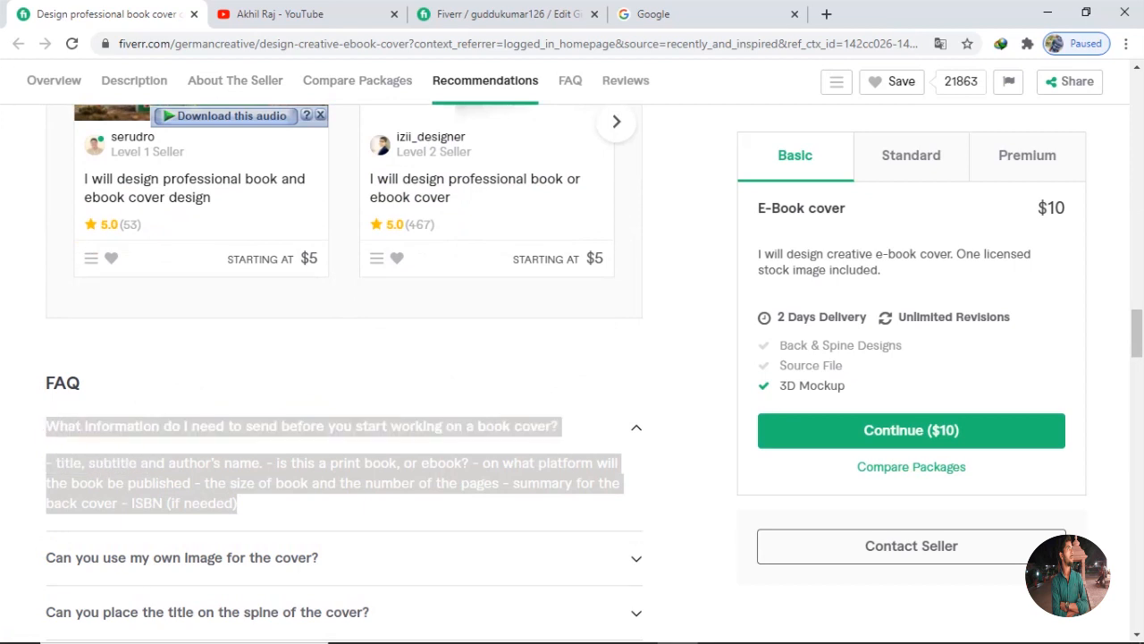
# Start a new FAQ entry in the gig being edited and paste the copied question and answer text as its answer
pyautogui.click(496, 14)
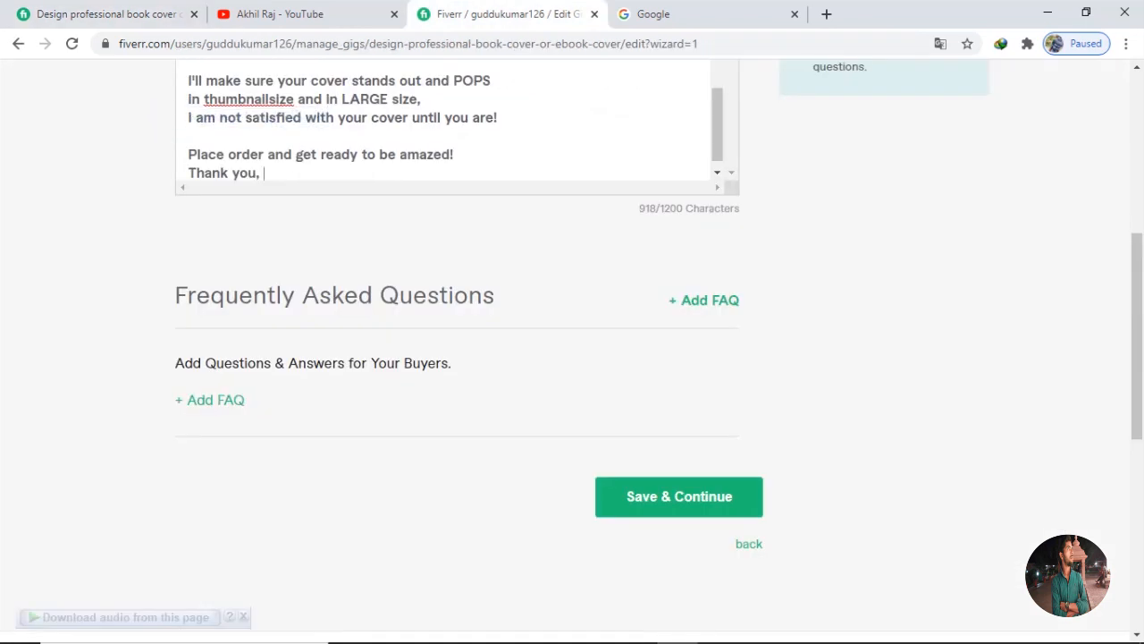
pyautogui.click(213, 399)
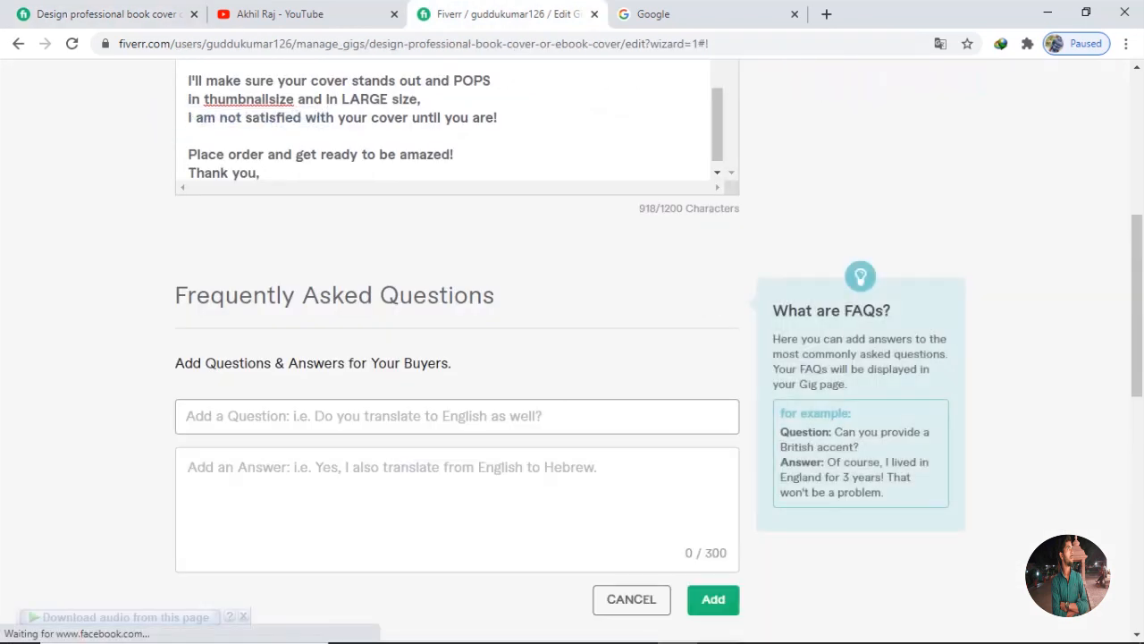
pyautogui.click(215, 468)
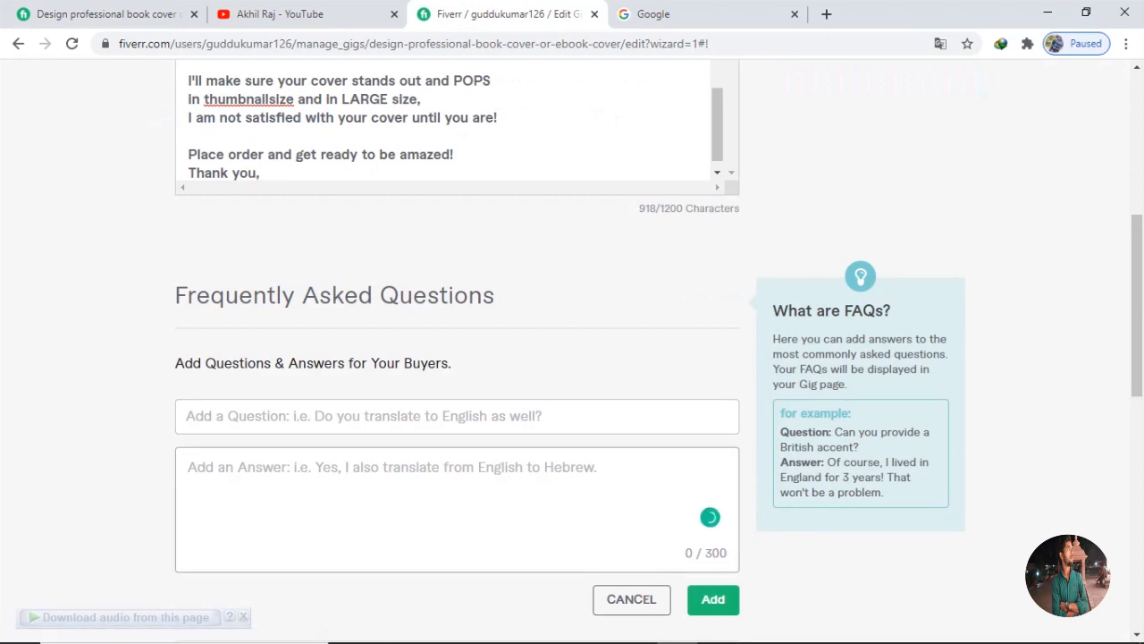
pyautogui.hotkey('ctrl', 'v')
pyautogui.scroll(1, 447, 498)
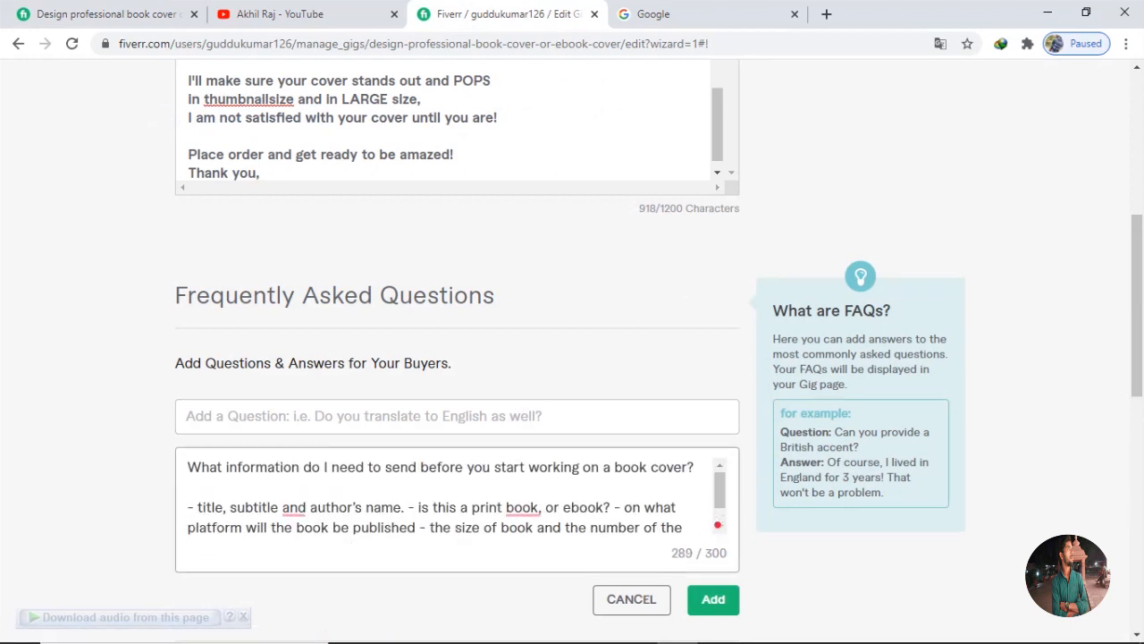
# Move "What information do I need to send before you start working on a book cover?" from the answer to the question and add the FAQ
pyautogui.moveTo(188, 467); pyautogui.dragTo(694, 467)
pyautogui.hotkey('ctrl', 'c')
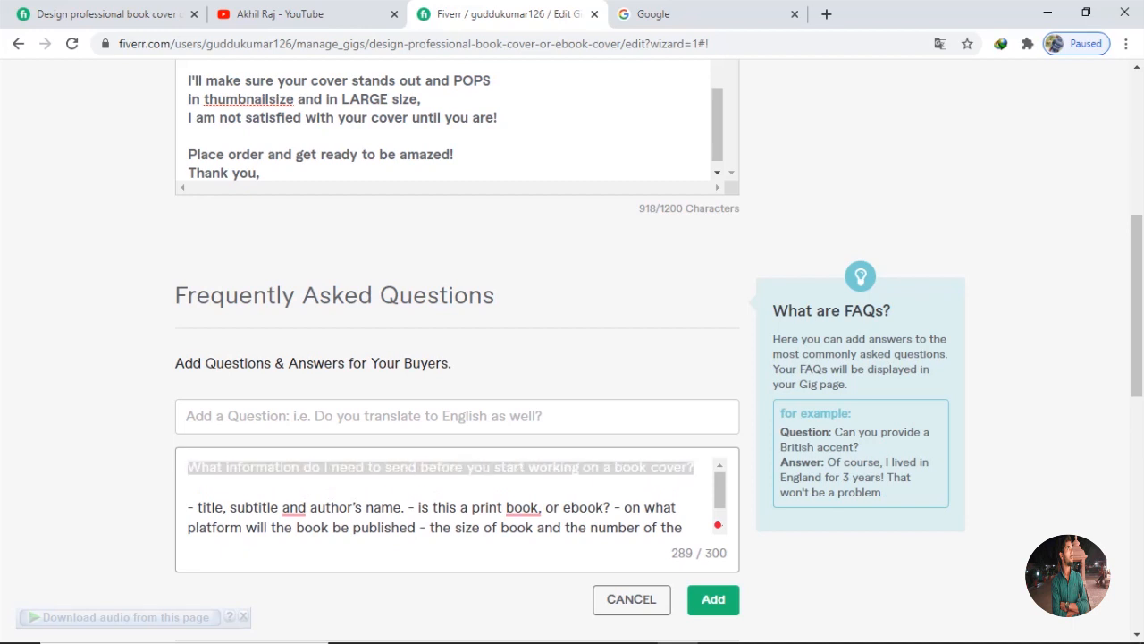
pyautogui.press('BackSpace')
pyautogui.click(357, 417)
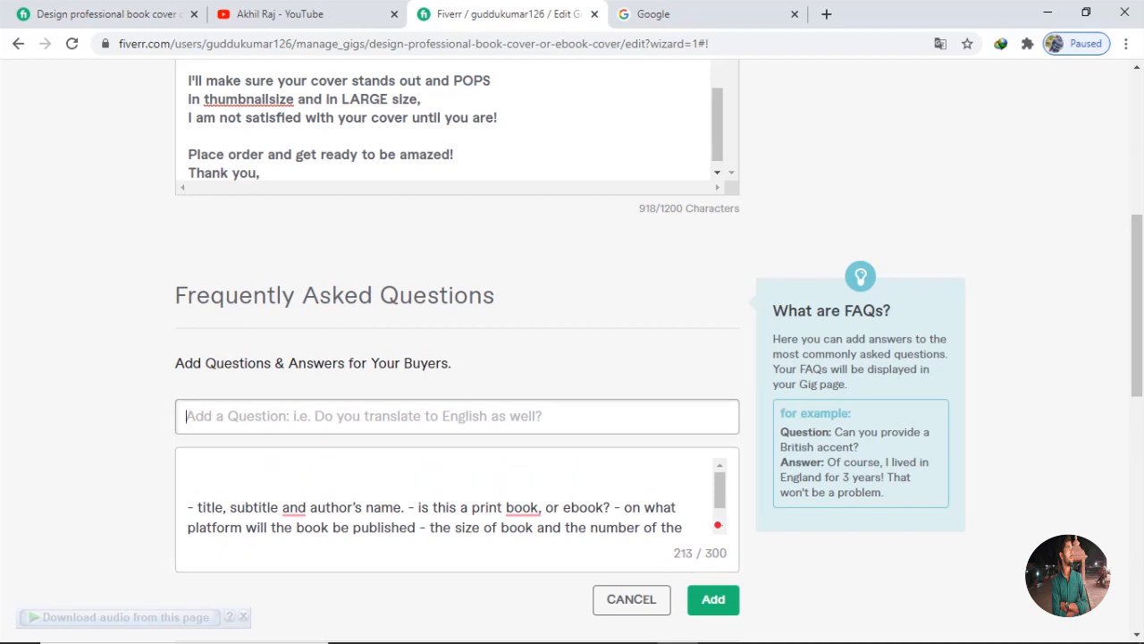
pyautogui.hotkey('ctrl', 'v')
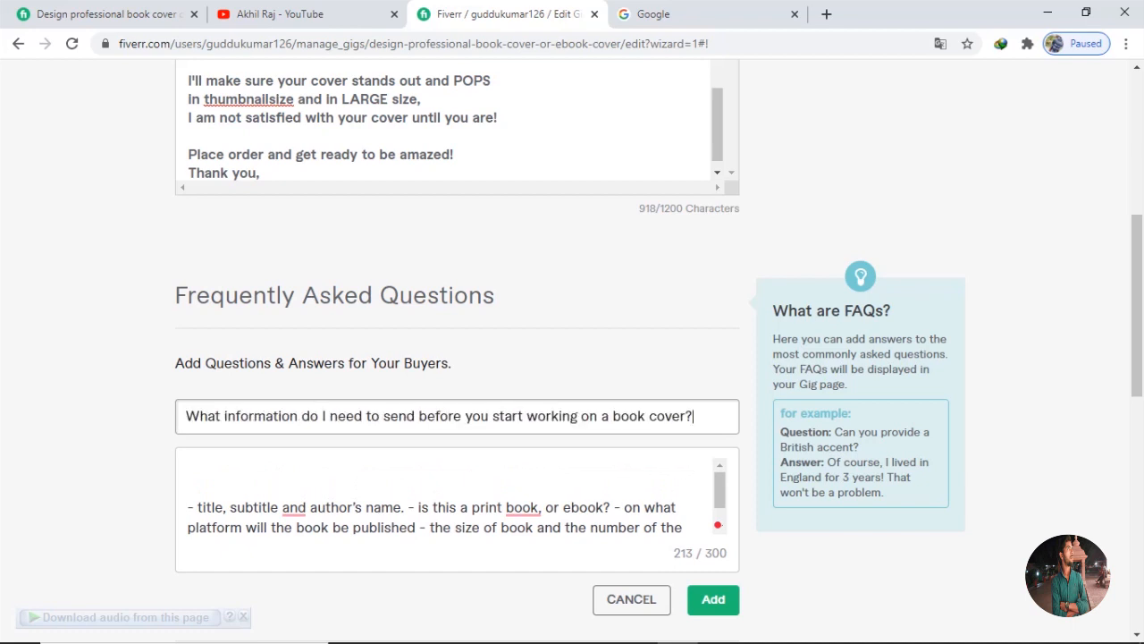
pyautogui.click(190, 467)
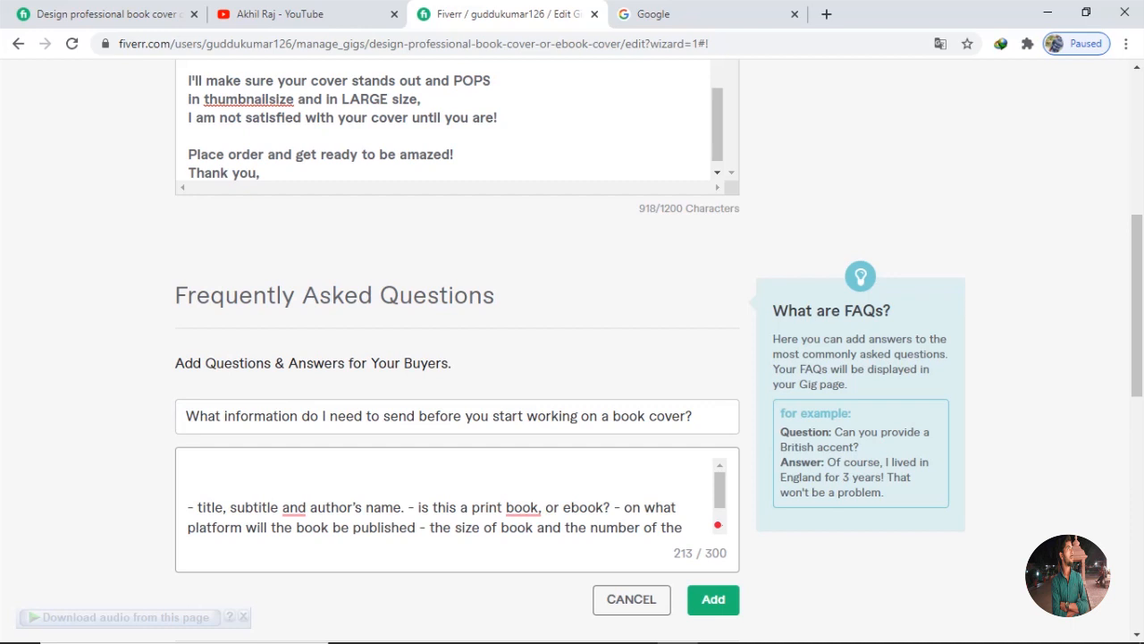
pyautogui.press('BackSpace')
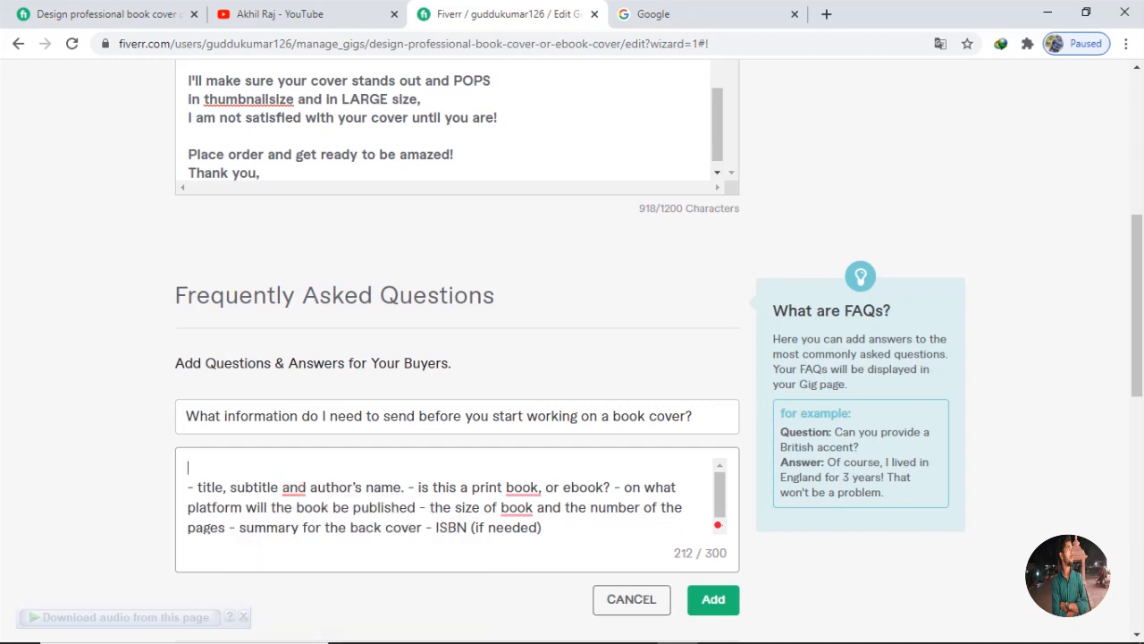
pyautogui.scroll(2, 572, 358)
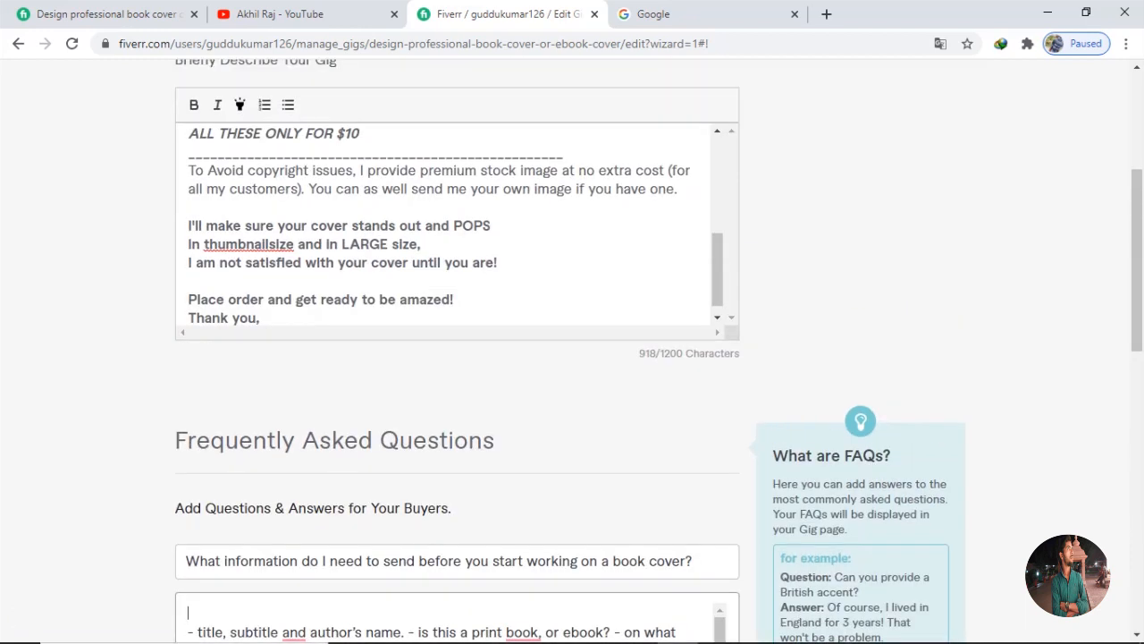
pyautogui.scroll(-3, 572, 358)
pyautogui.click(713, 483)
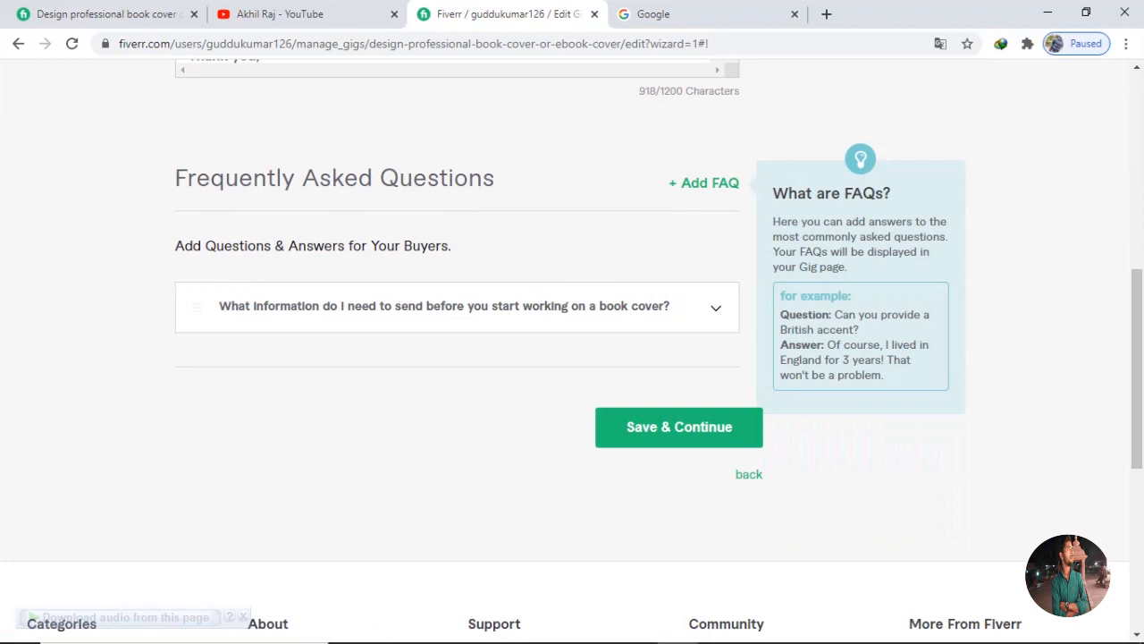
pyautogui.click(704, 182)
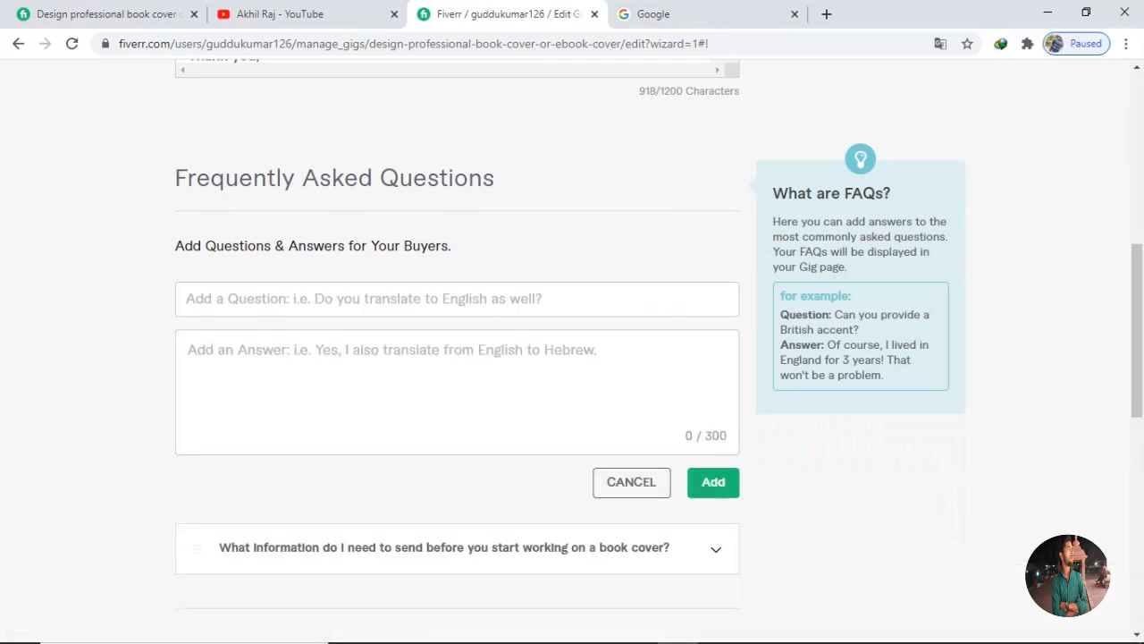
pyautogui.click(456, 299)
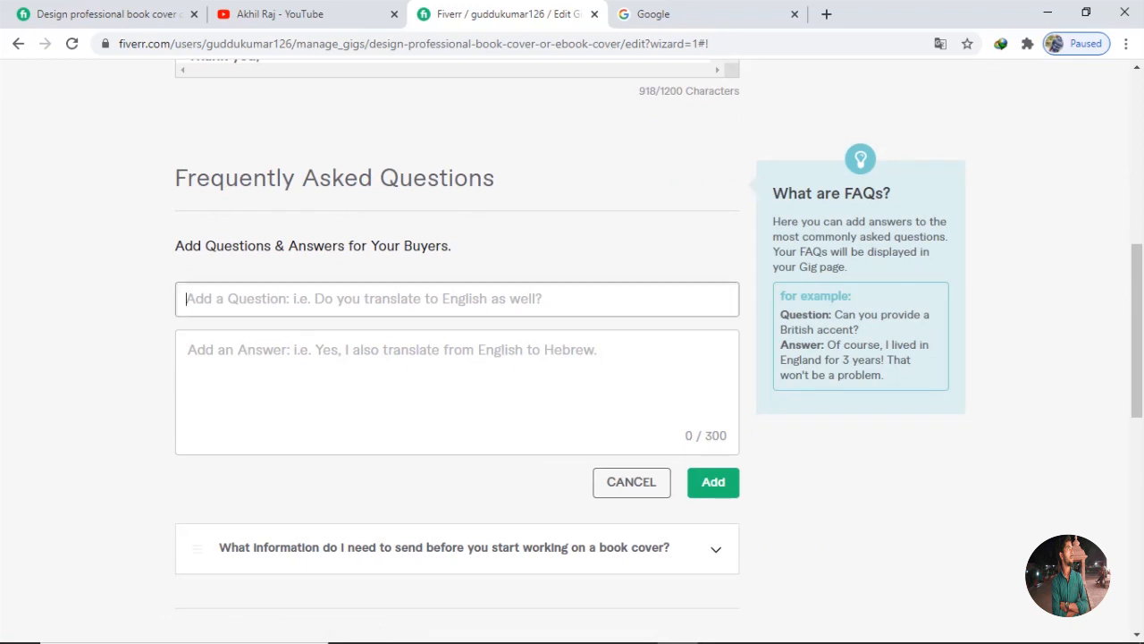
pyautogui.click(710, 399)
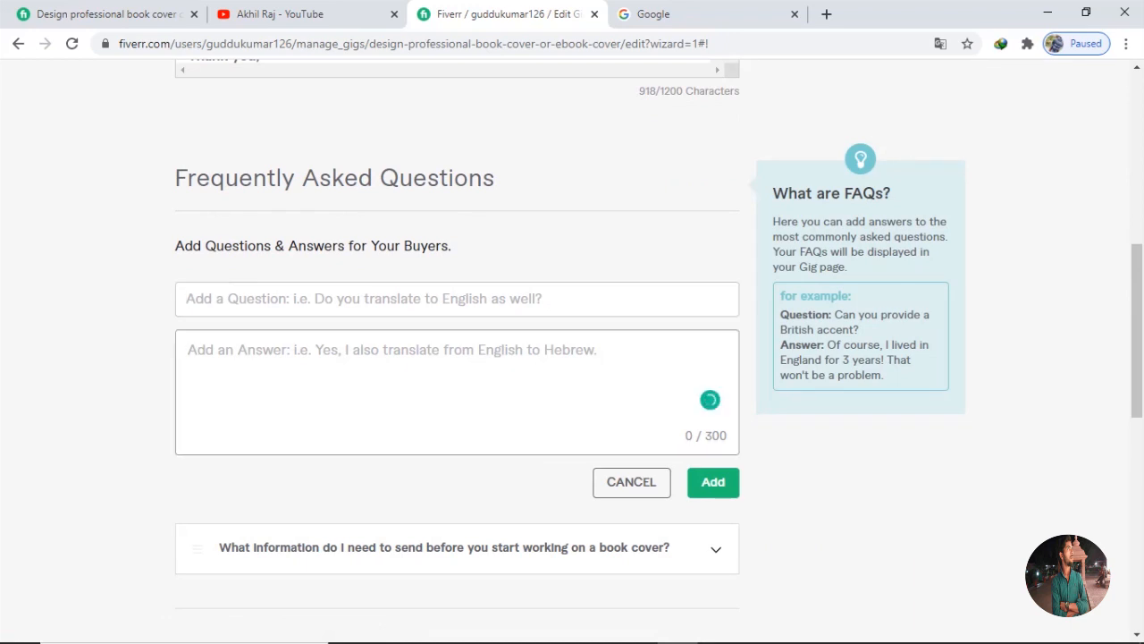
pyautogui.click(631, 482)
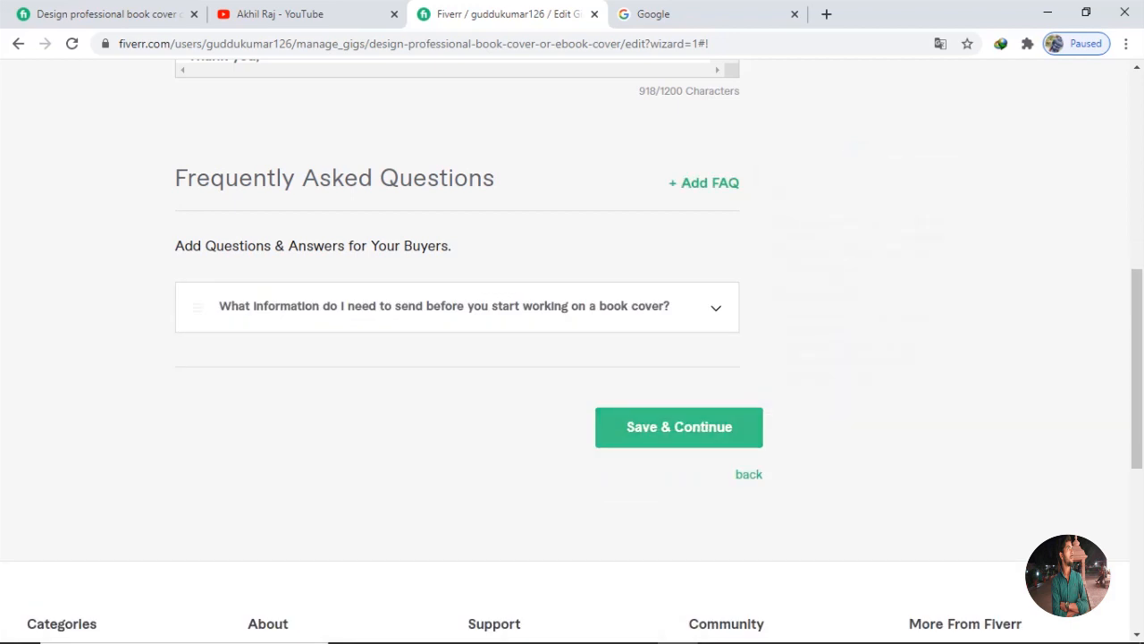
# Save the description and FAQ, and add the required free-text buyer question "we need book cover reference image"
pyautogui.click(679, 426)
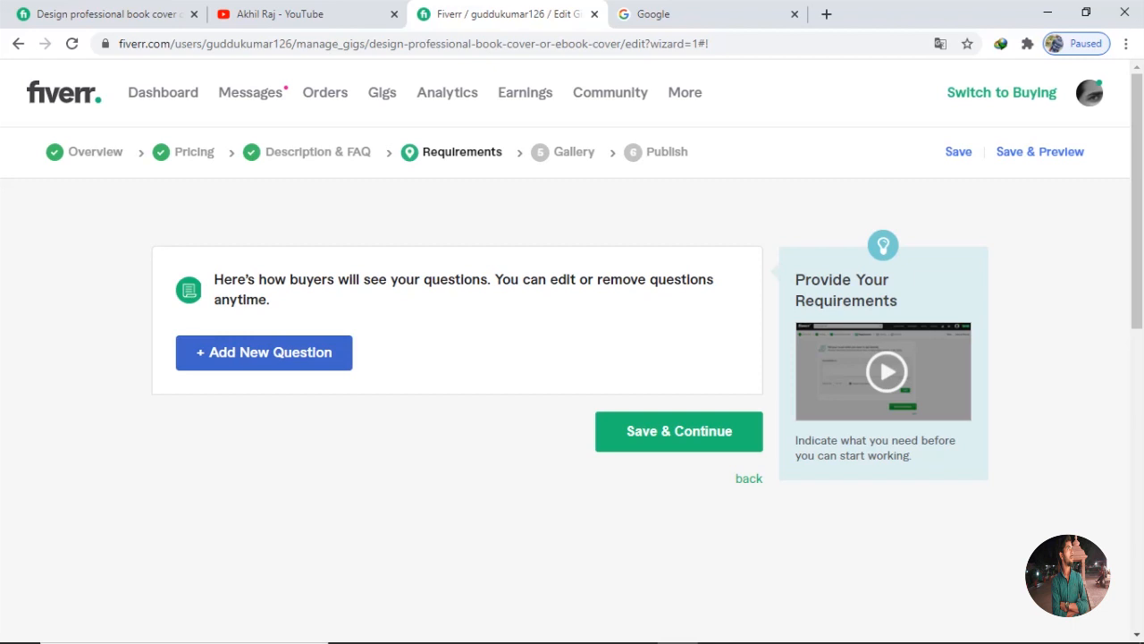
pyautogui.click(263, 352)
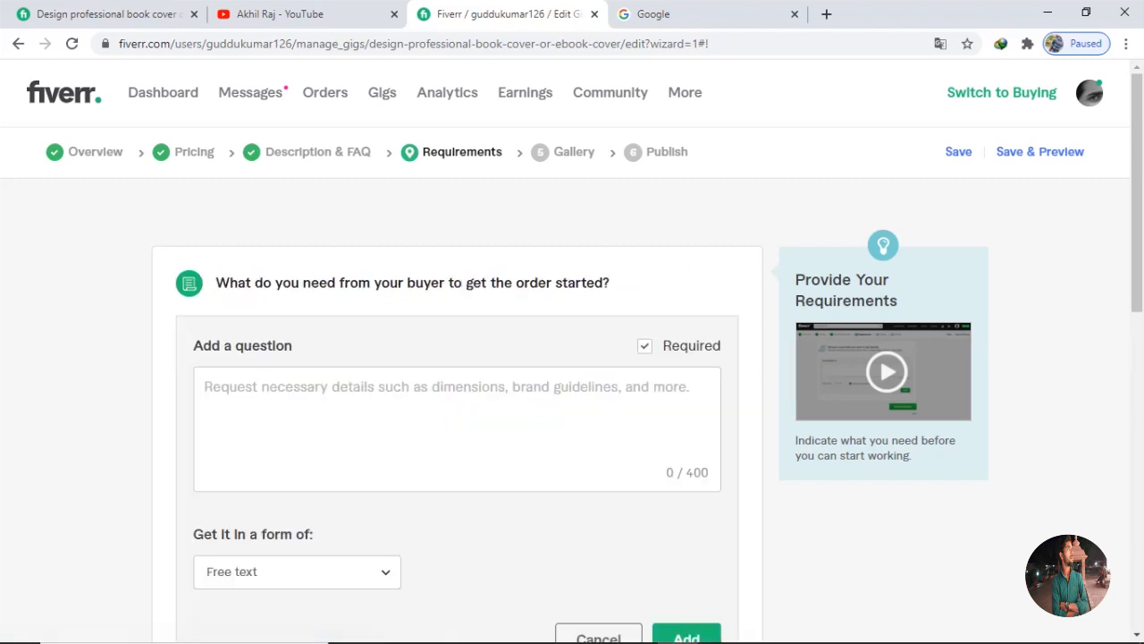
pyautogui.click(685, 464)
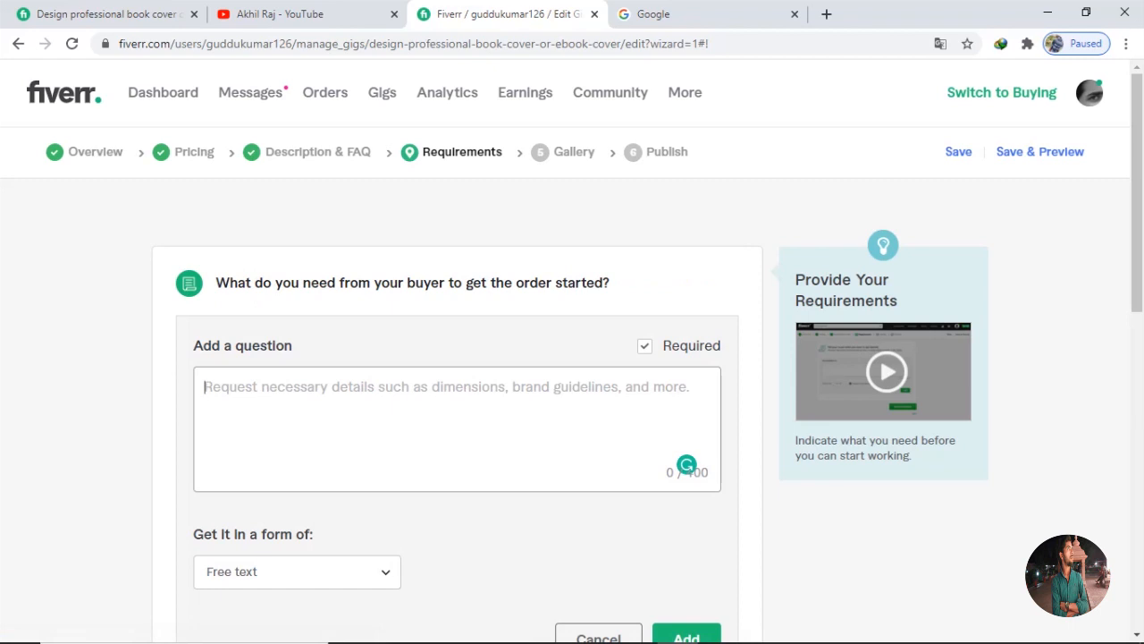
pyautogui.write('we')
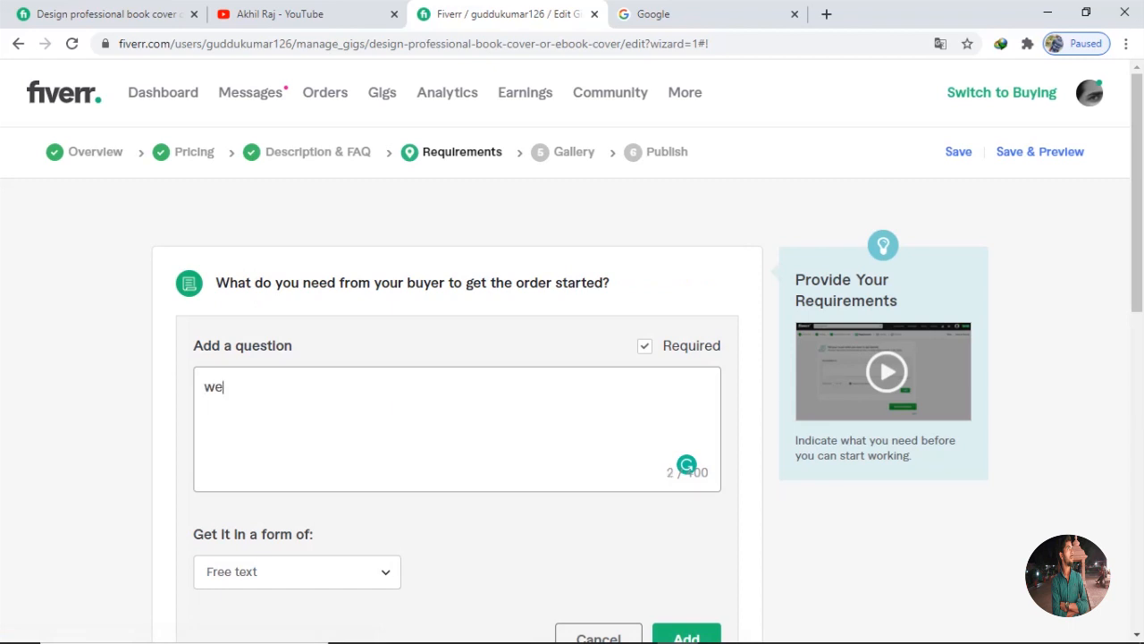
pyautogui.write(' need')
pyautogui.write('book cover r')
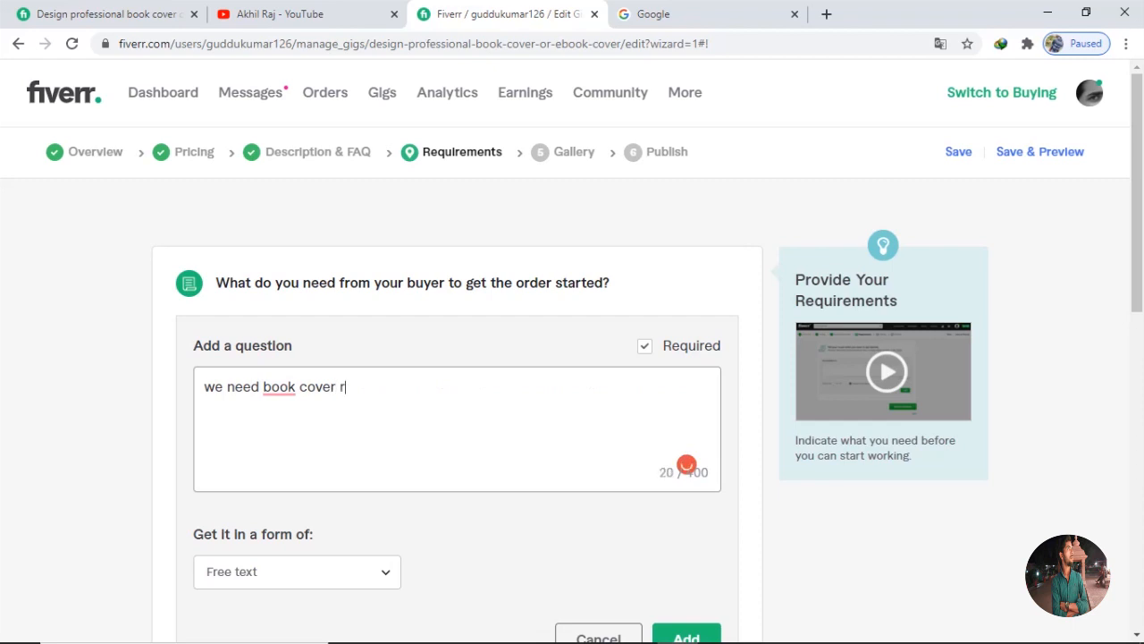
pyautogui.write('efrence image')
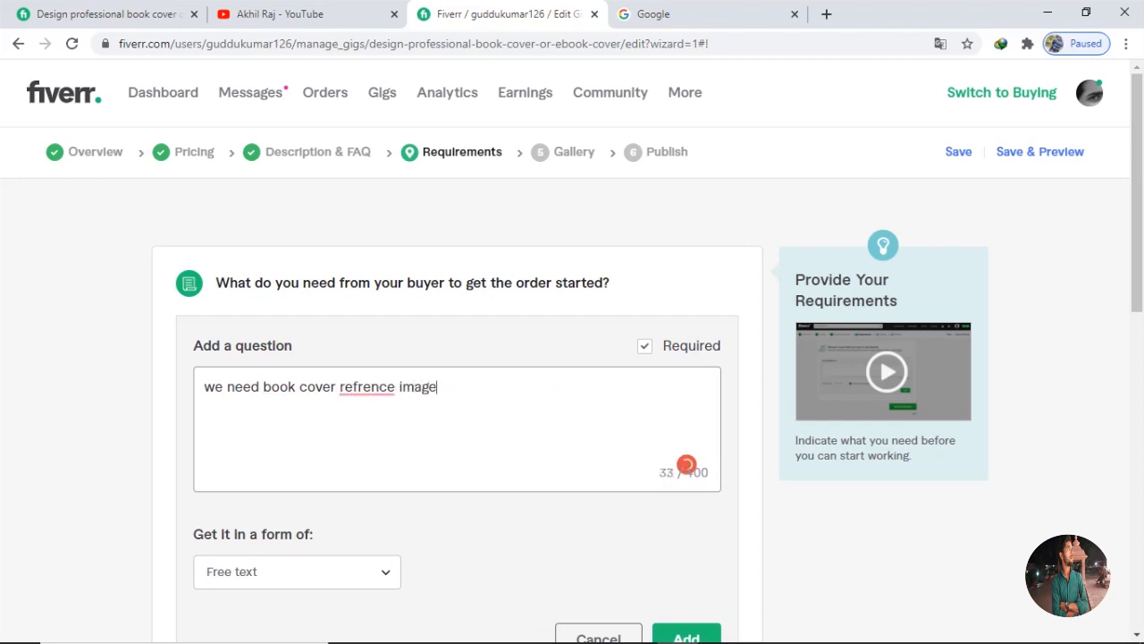
pyautogui.moveTo(367, 389)
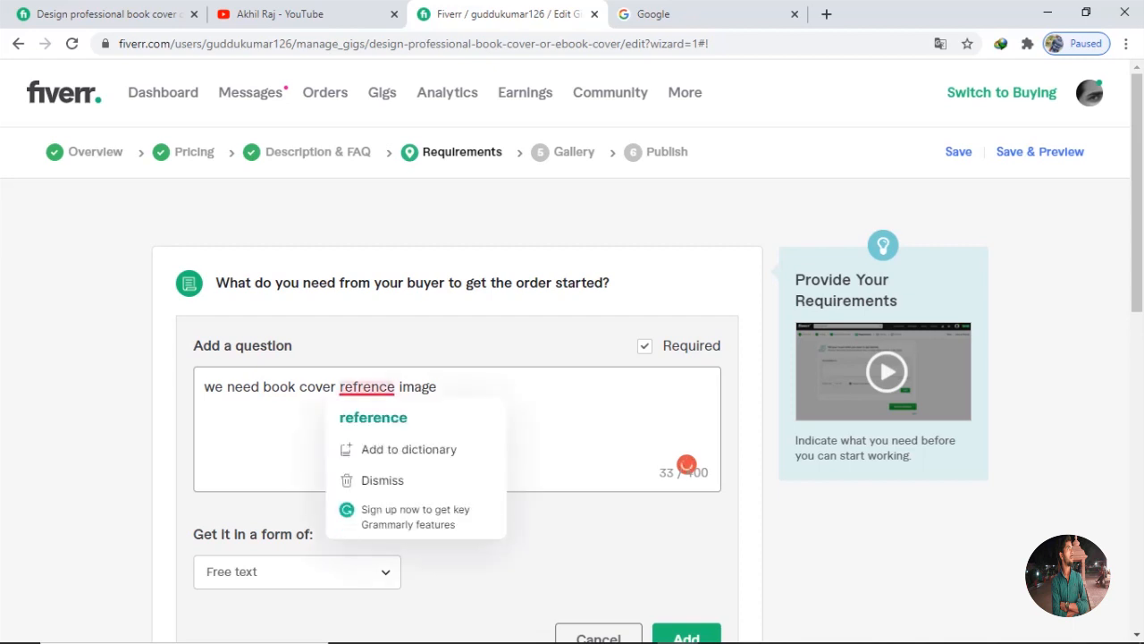
pyautogui.click(373, 417)
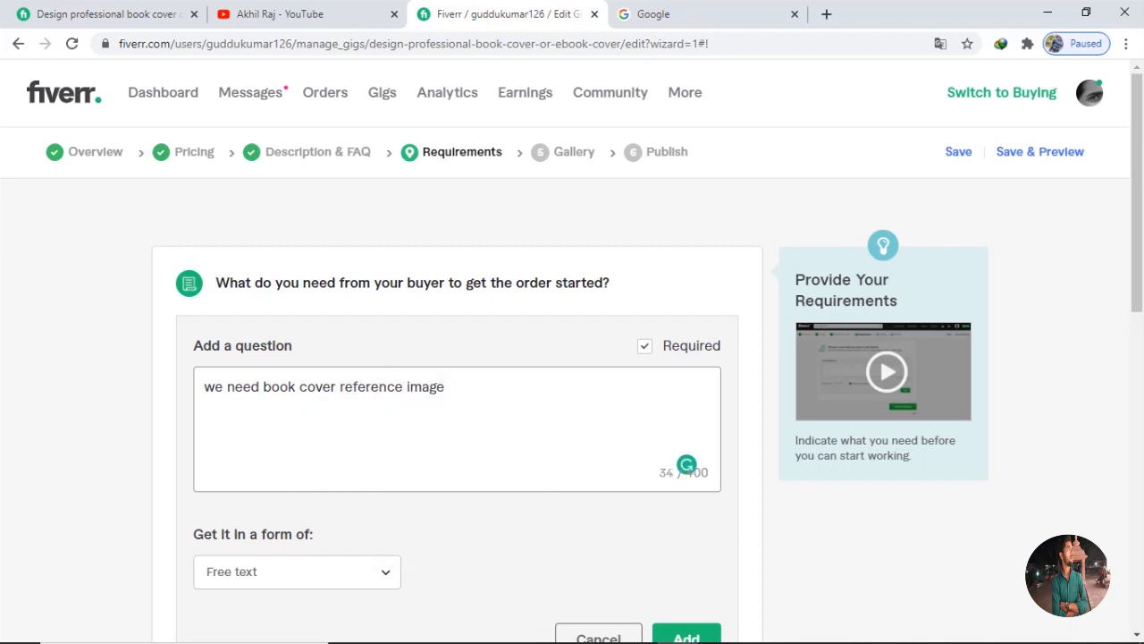
pyautogui.scroll(-2, 572, 357)
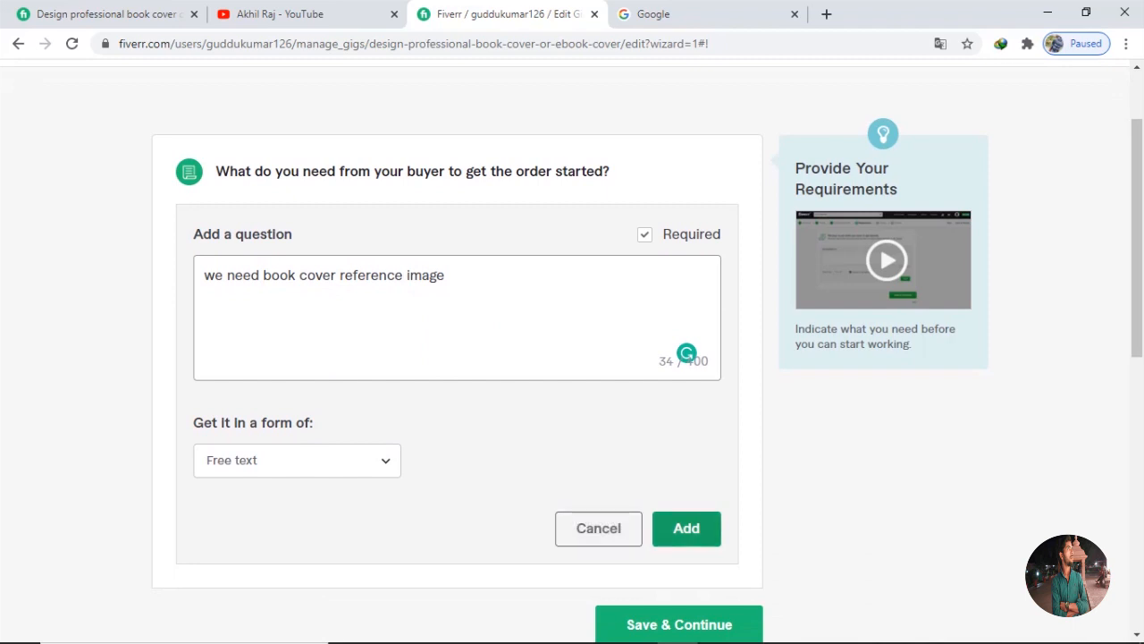
pyautogui.click(687, 528)
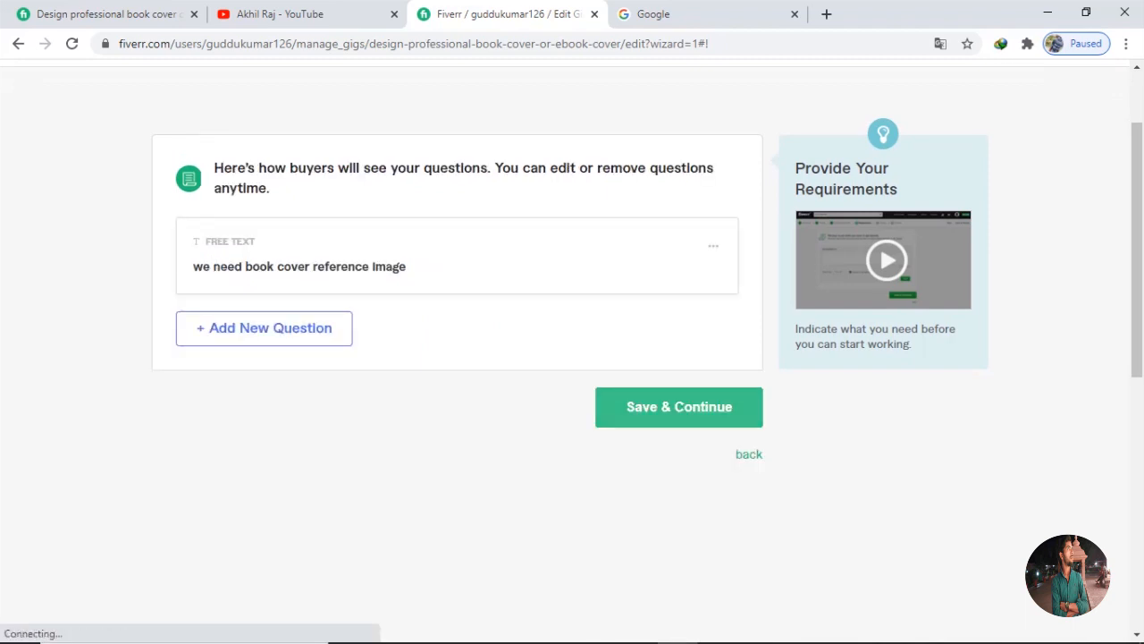
# Save the requirements, and save the reference gig's main cover image to Downloads as design-creative-ebook-cover (3).jpg
pyautogui.click(679, 407)
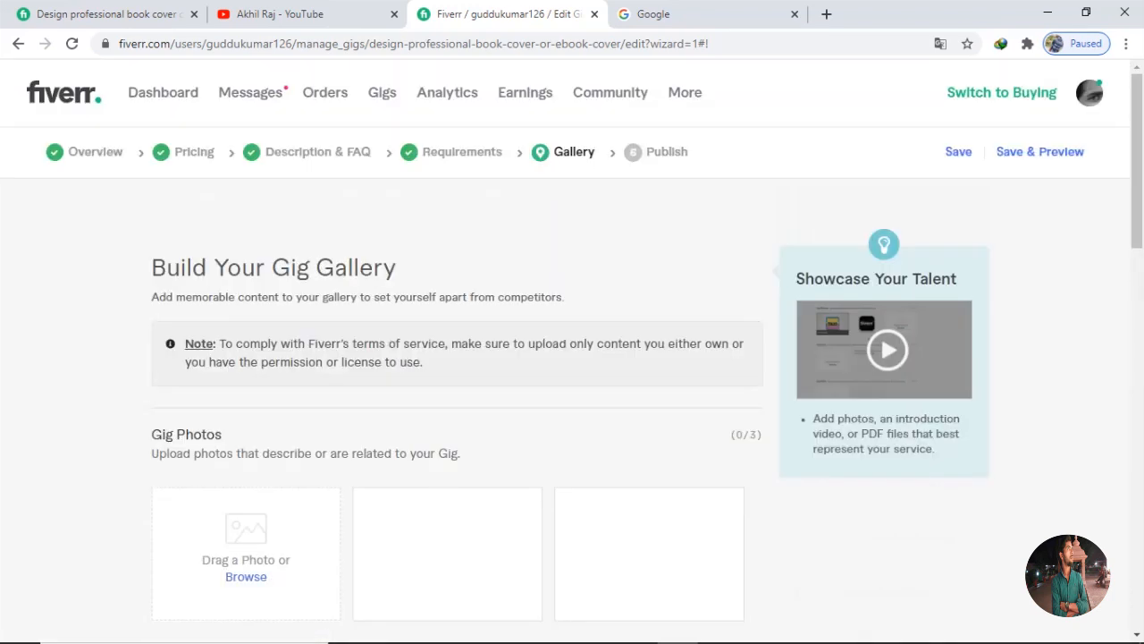
pyautogui.scroll(-2, 572, 358)
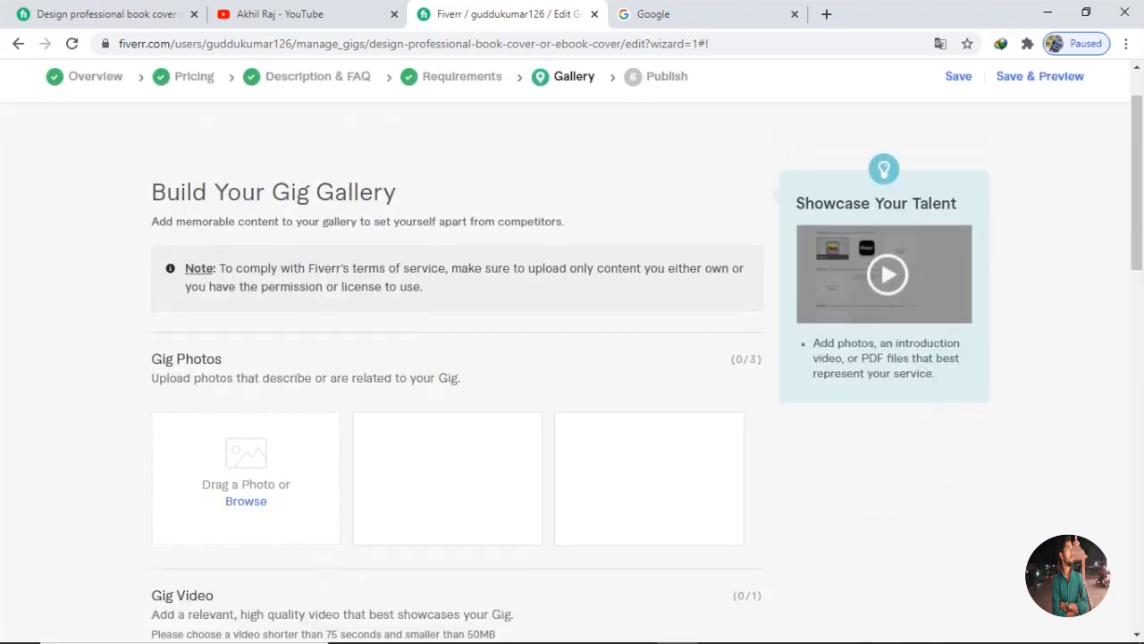
pyautogui.click(107, 14)
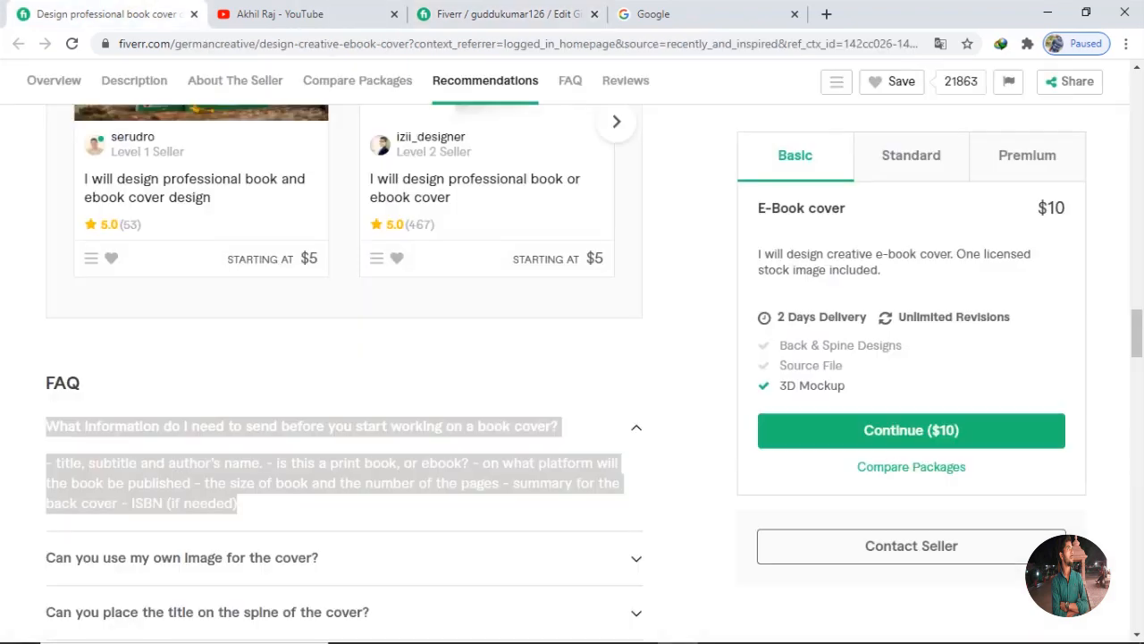
pyautogui.scroll(20, 358, 357)
pyautogui.scroll(10, 358, 358)
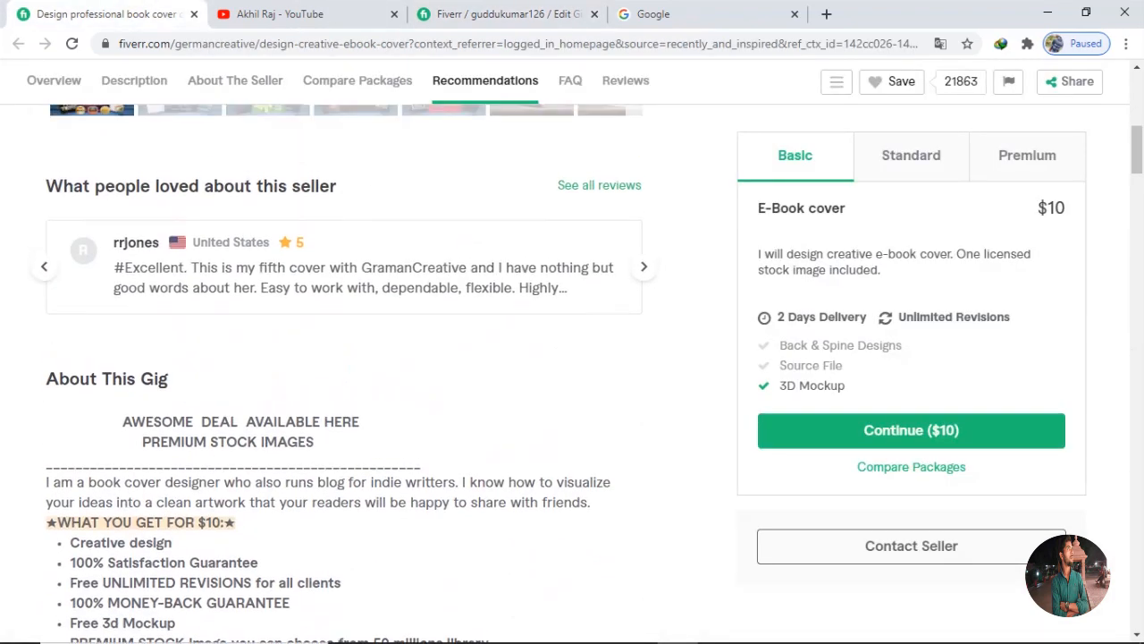
pyautogui.scroll(-2, 358, 358)
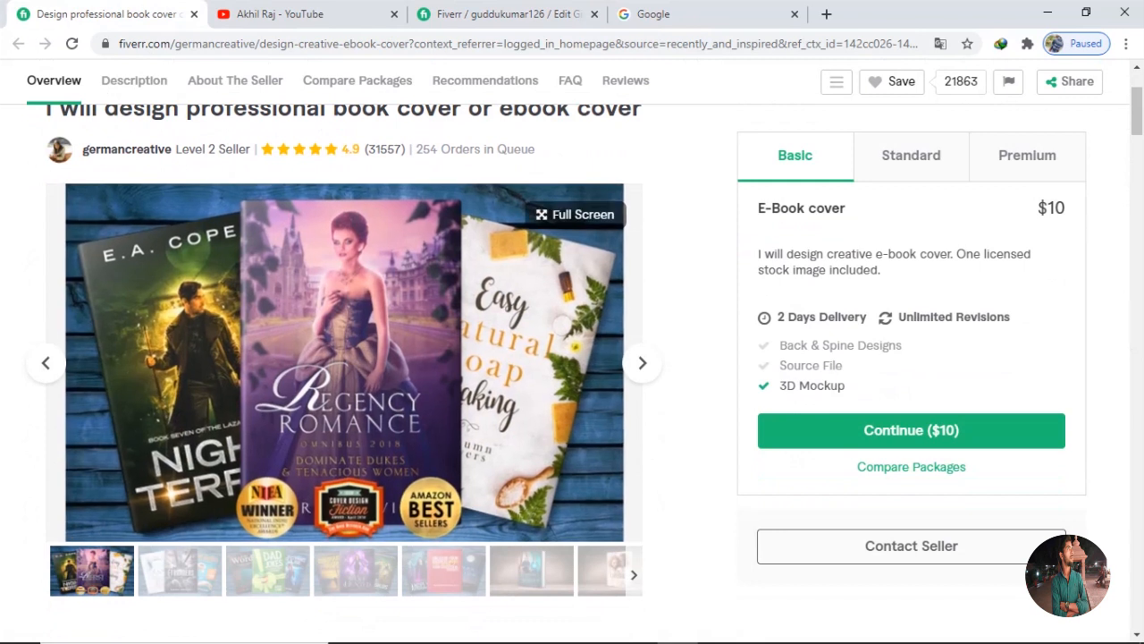
pyautogui.click(554, 326)
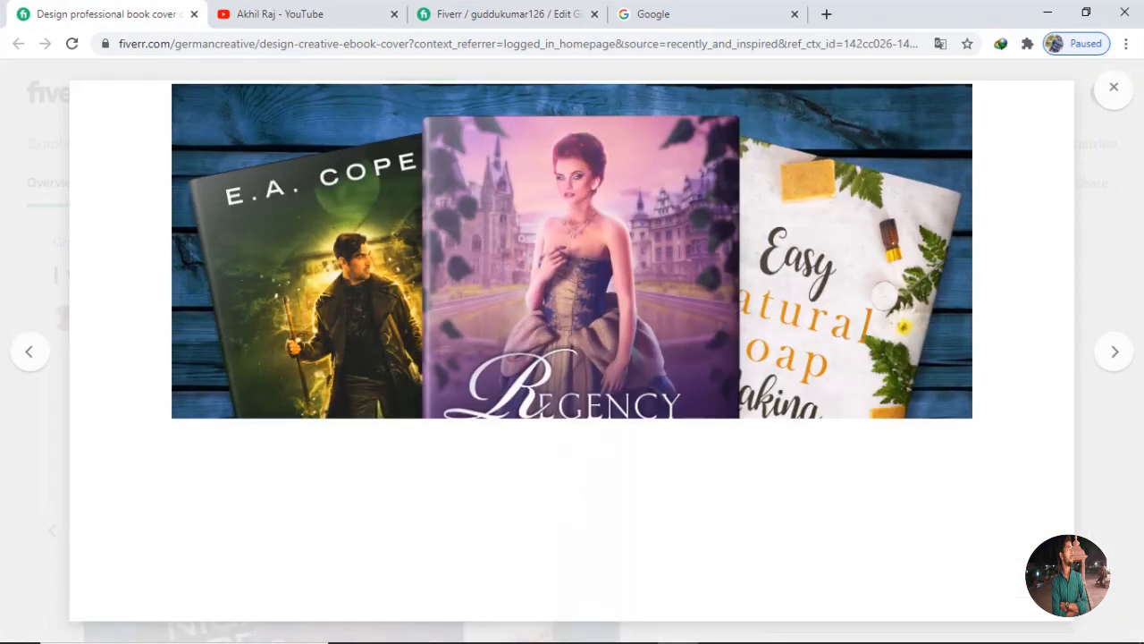
pyautogui.rightClick(506, 367)
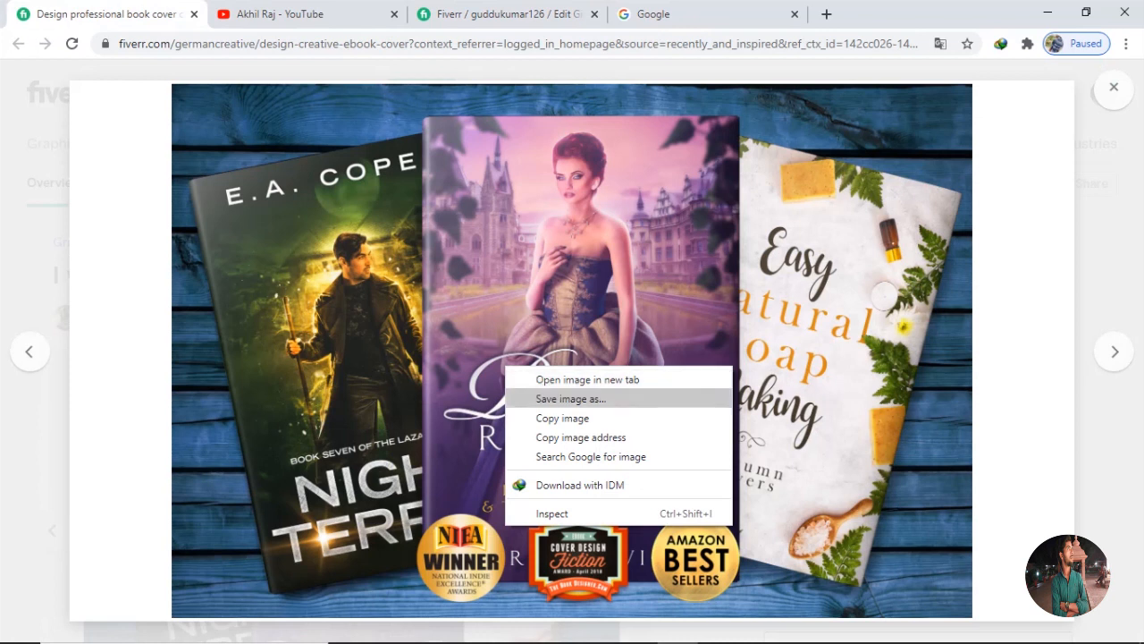
pyautogui.click(571, 399)
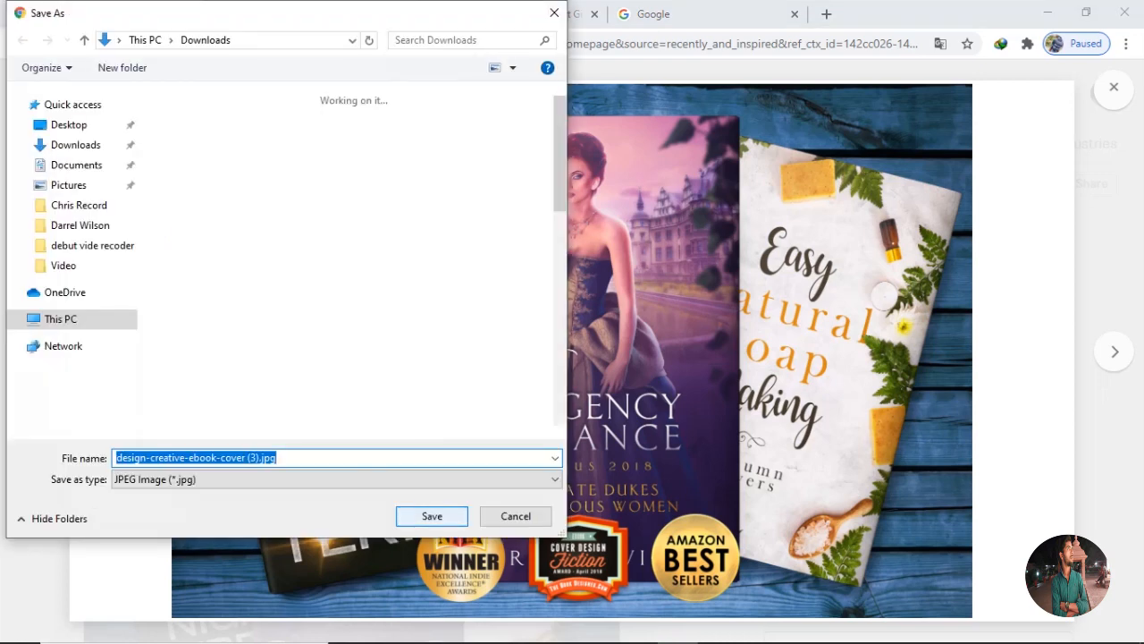
pyautogui.click(554, 13)
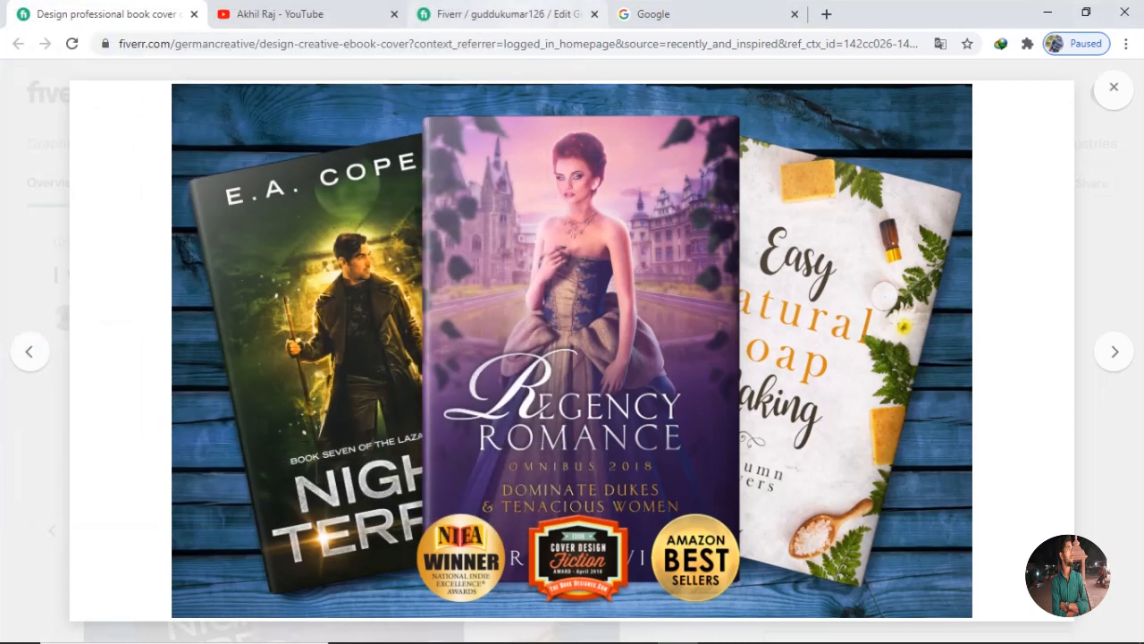
# Upload design-creative-ebook-cover (3).jpg from Downloads as the first photo of the gig being edited
pyautogui.click(501, 13)
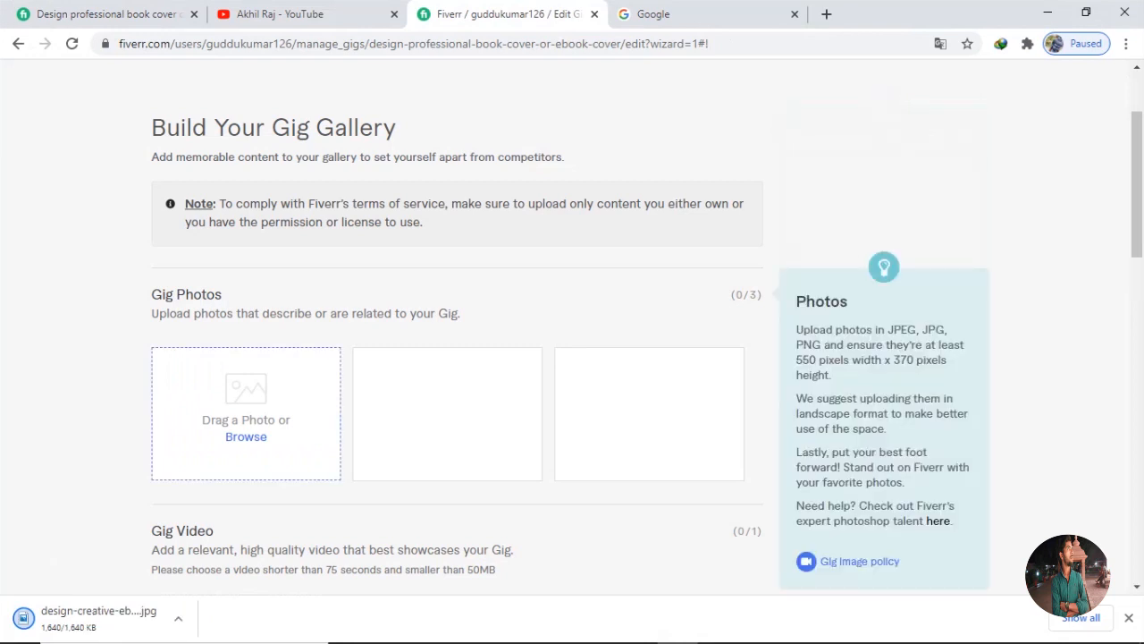
pyautogui.click(246, 436)
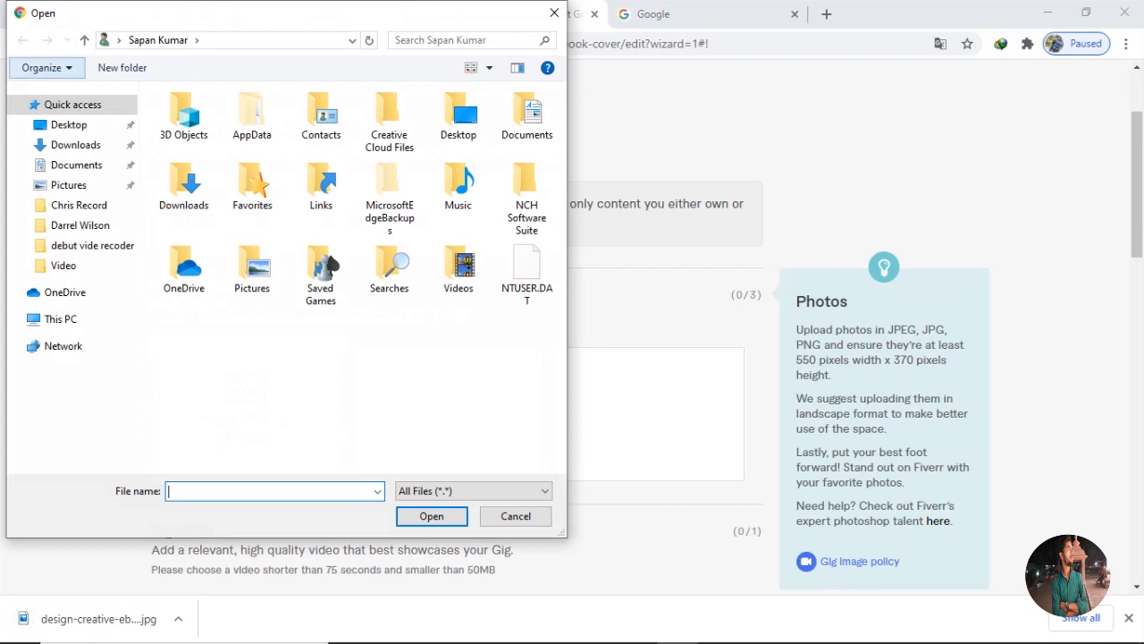
pyautogui.click(76, 145)
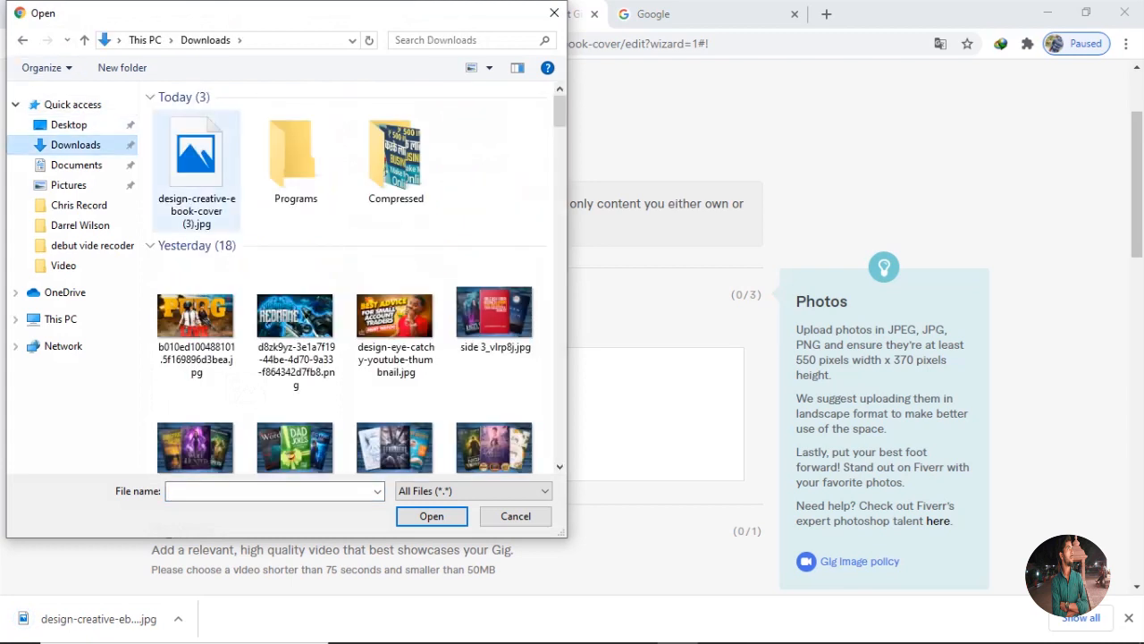
pyautogui.click(197, 169)
pyautogui.click(432, 516)
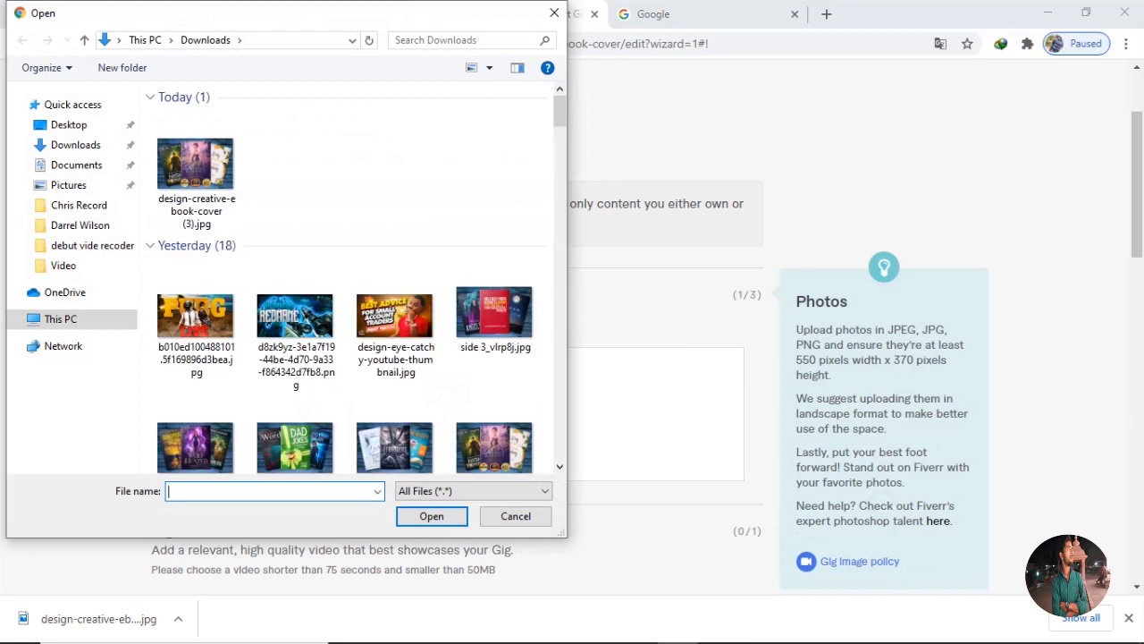
# Upload design-creative-ebook-cover (1).jpg as the second gig photo and side 2_wohwq6.jpg as the third
pyautogui.click(296, 326)
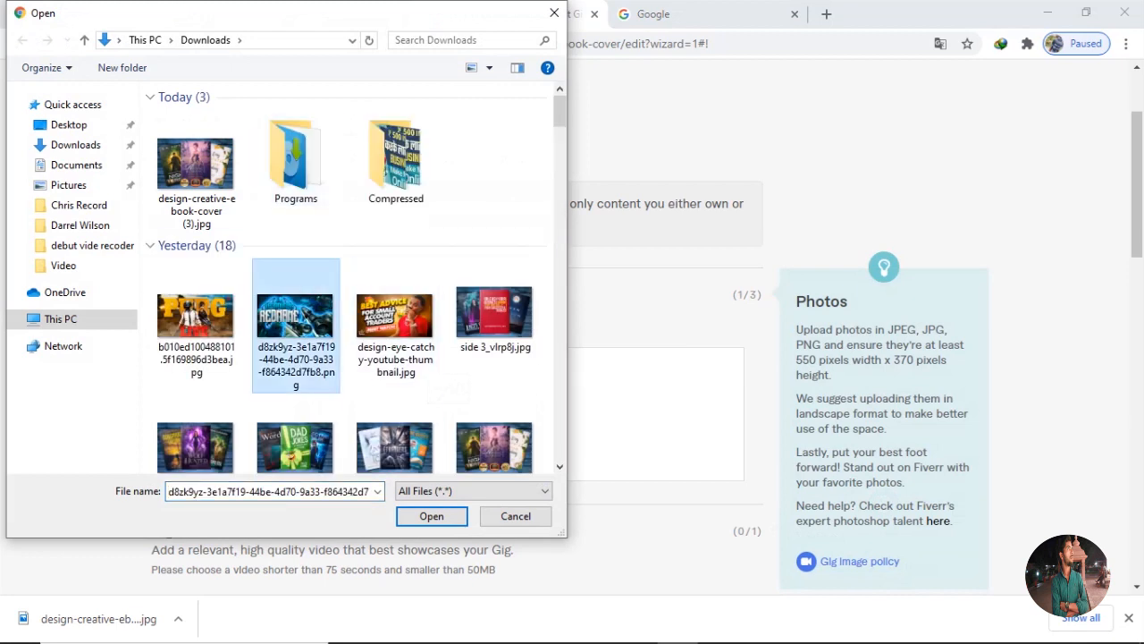
pyautogui.click(394, 447)
pyautogui.click(431, 516)
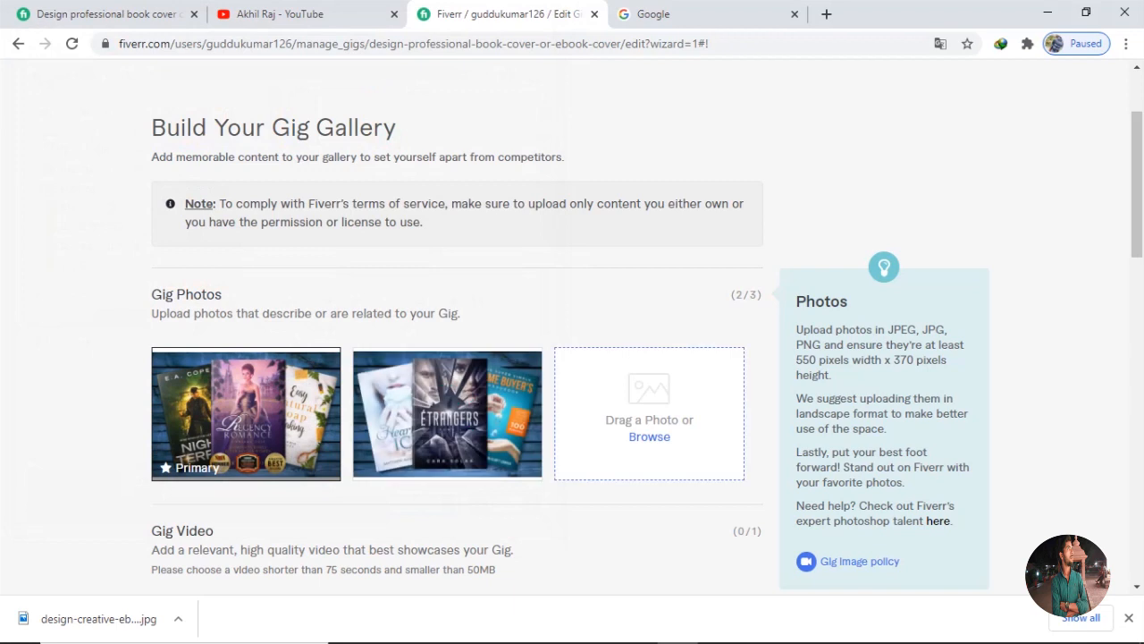
pyautogui.click(649, 436)
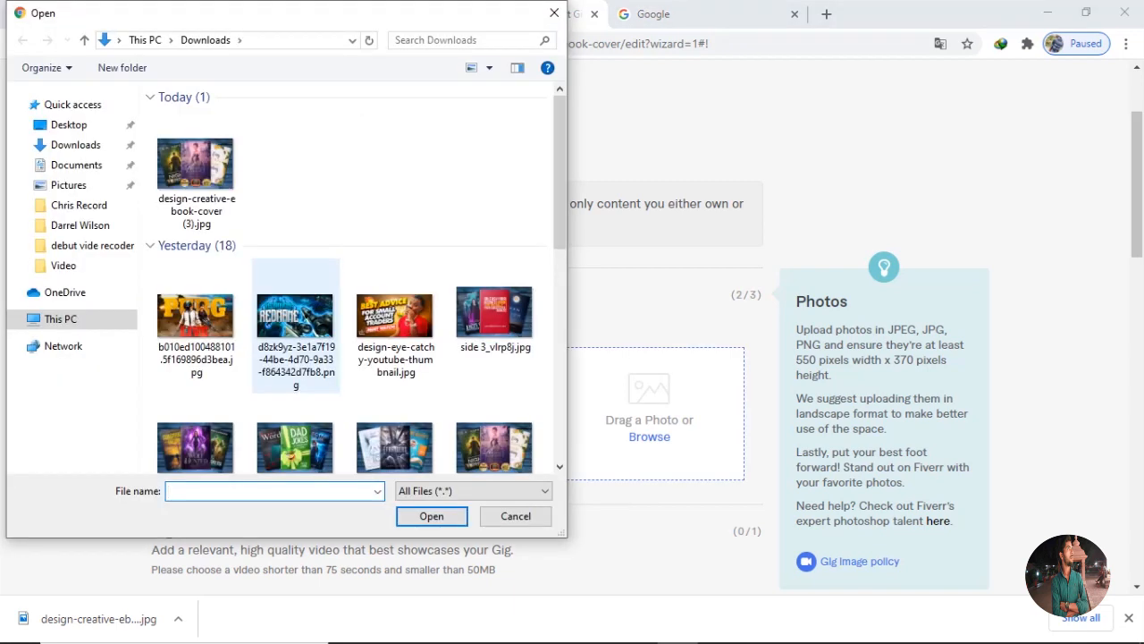
pyautogui.click(197, 440)
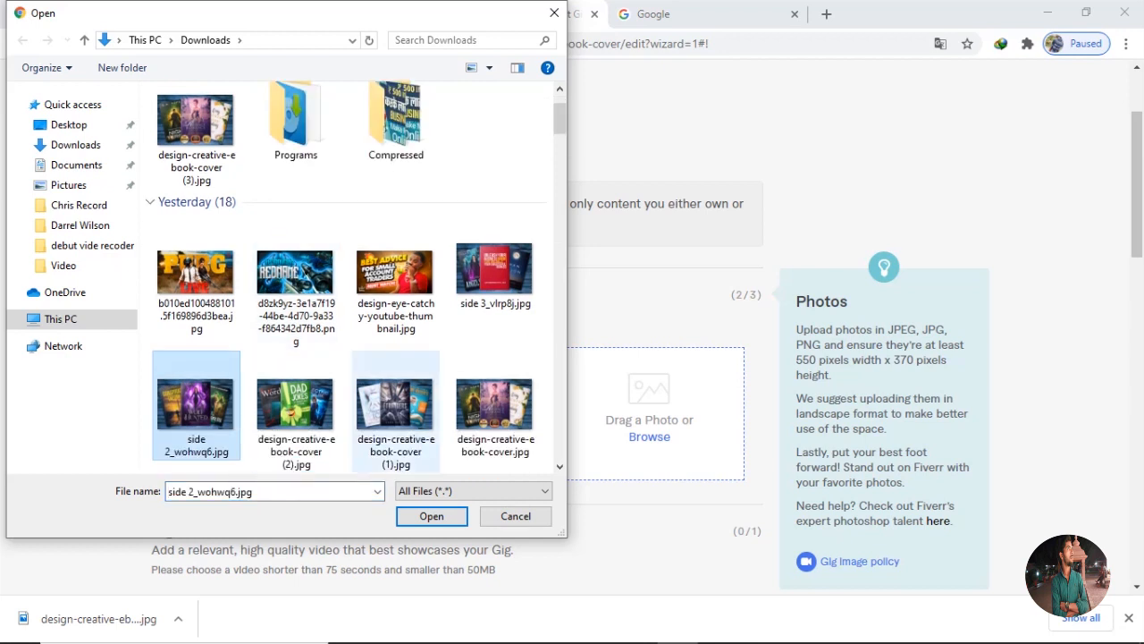
pyautogui.click(432, 516)
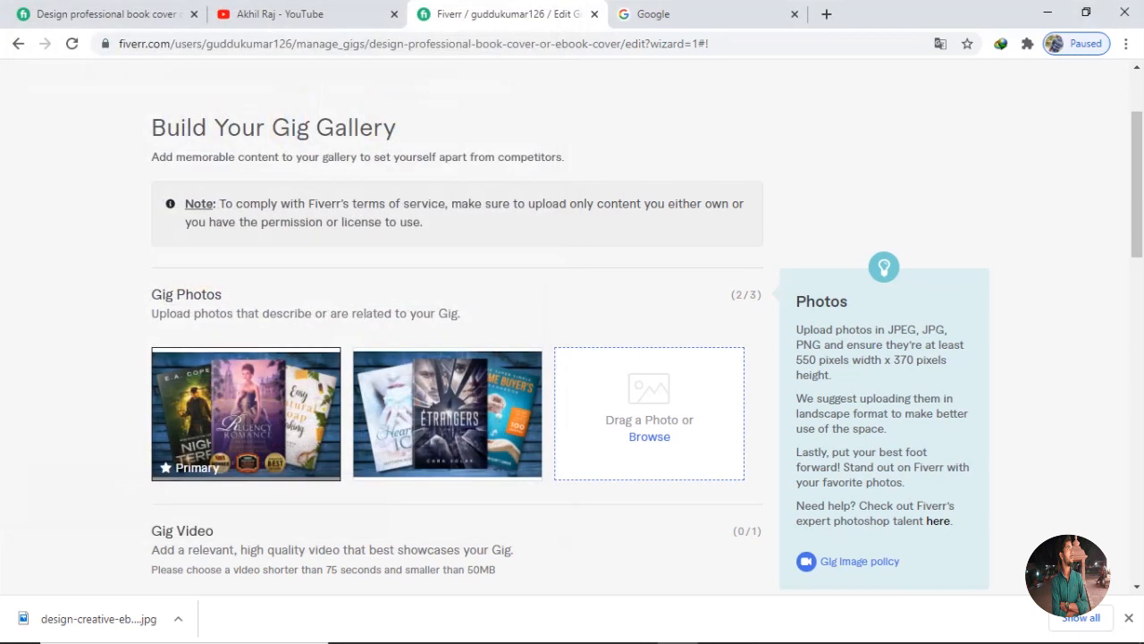
# Accept the declaration about the ownership of the gallery materials, and save the gallery to publish the gig
pyautogui.scroll(-4, 572, 358)
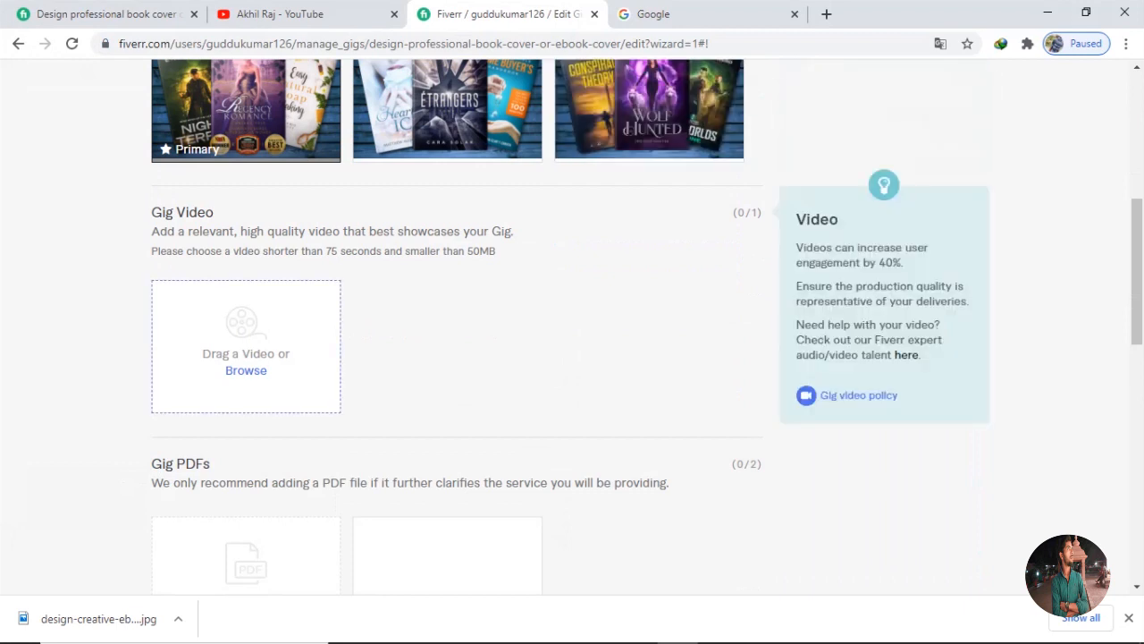
pyautogui.scroll(-3, 572, 358)
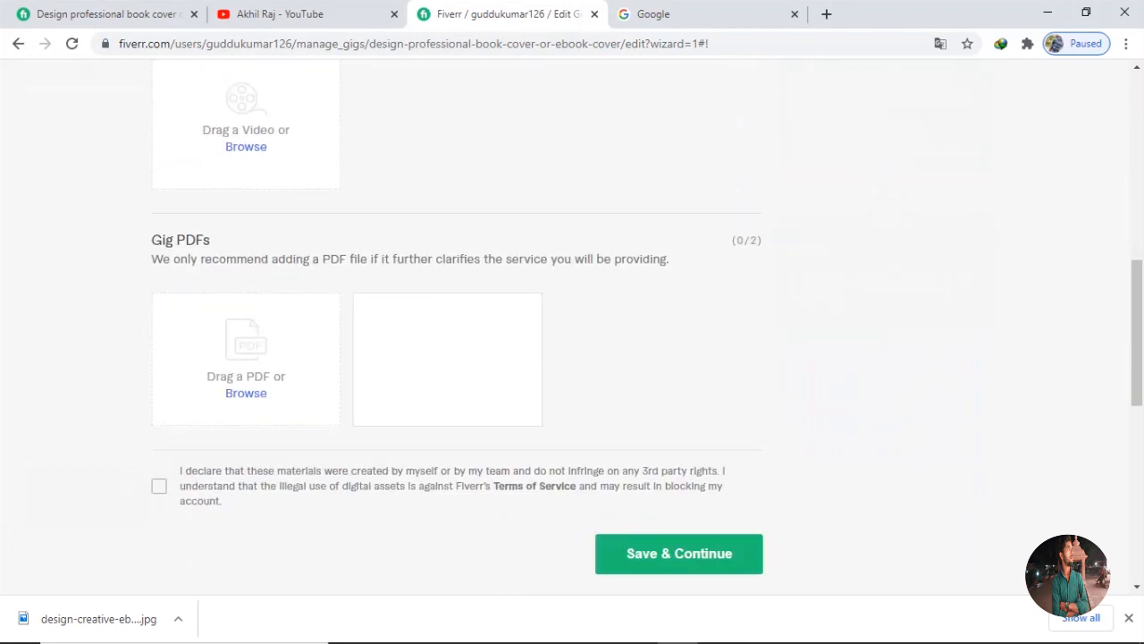
pyautogui.scroll(-1, 572, 358)
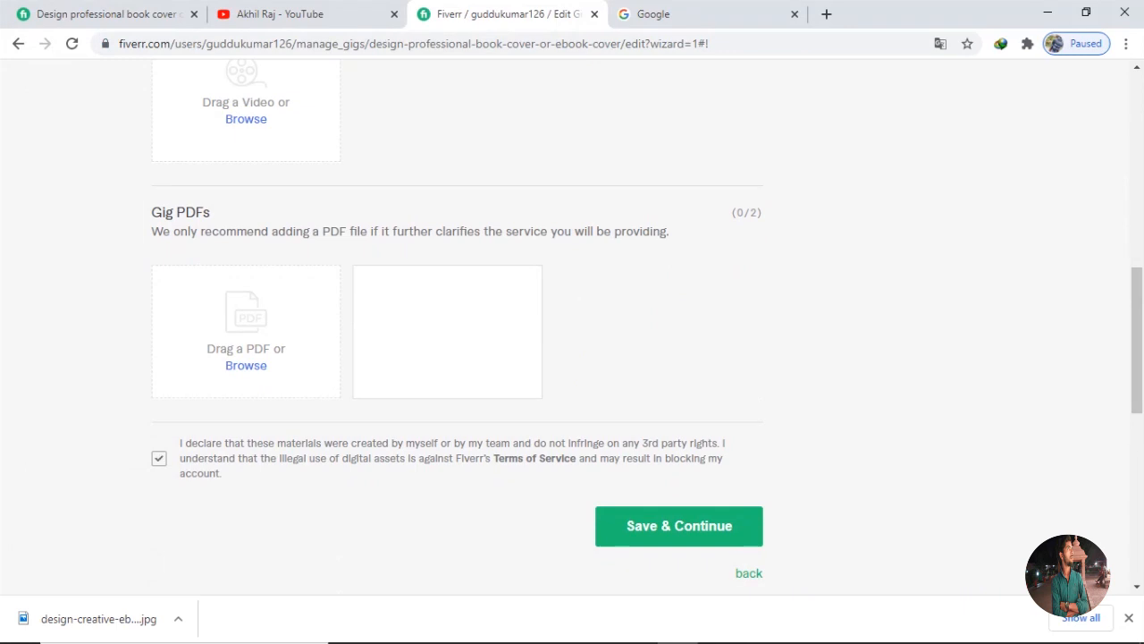
pyautogui.click(1129, 618)
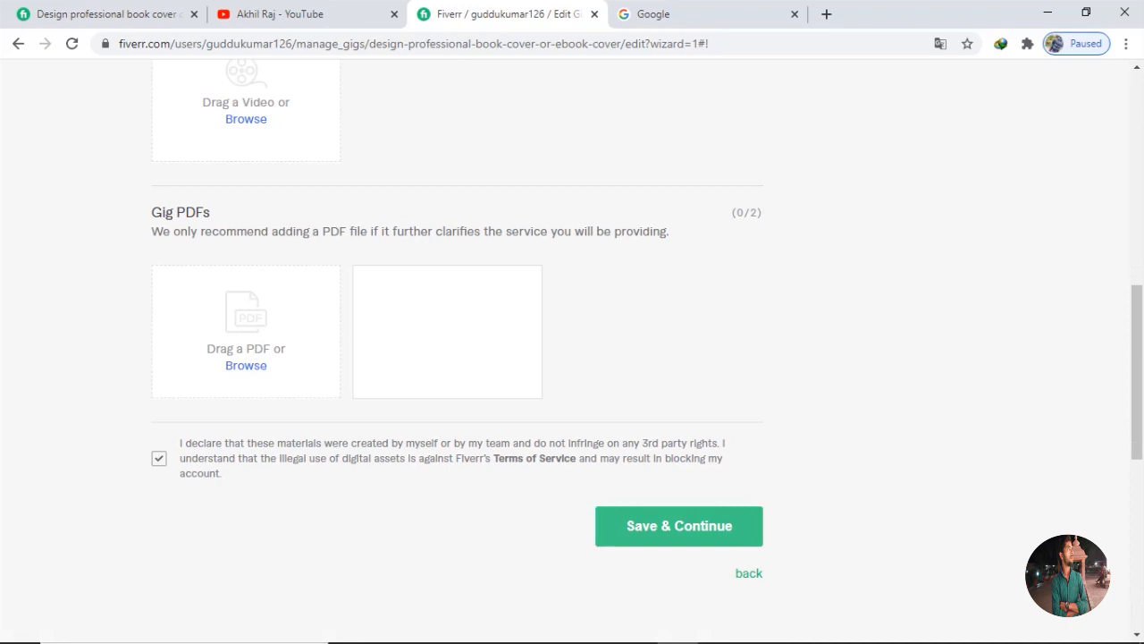
pyautogui.click(679, 526)
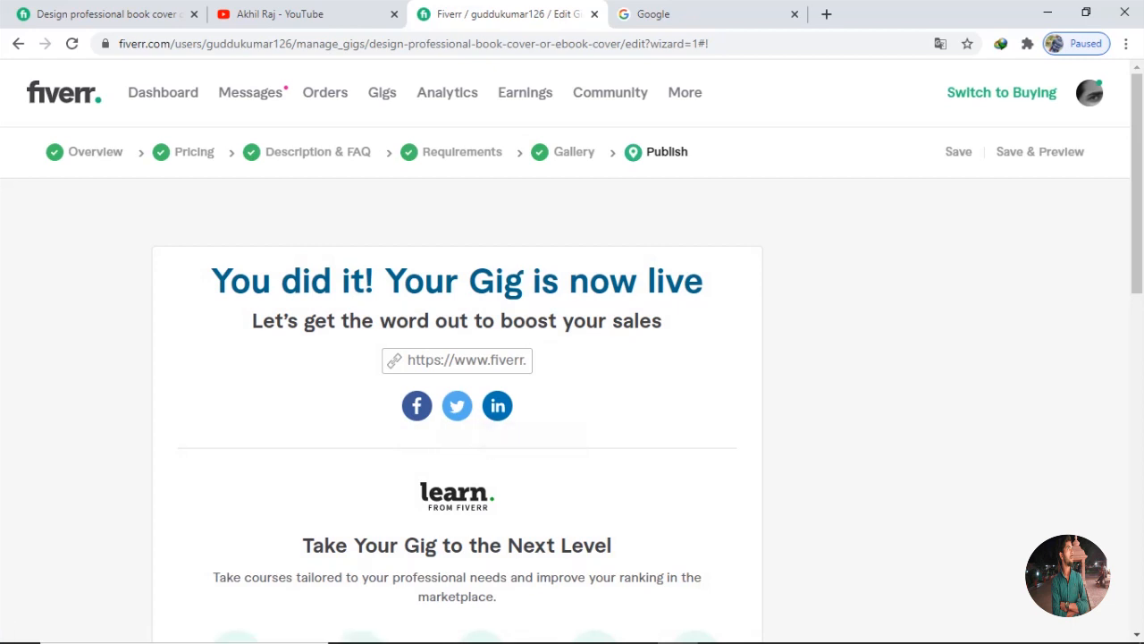
pyautogui.scroll(-1, 572, 358)
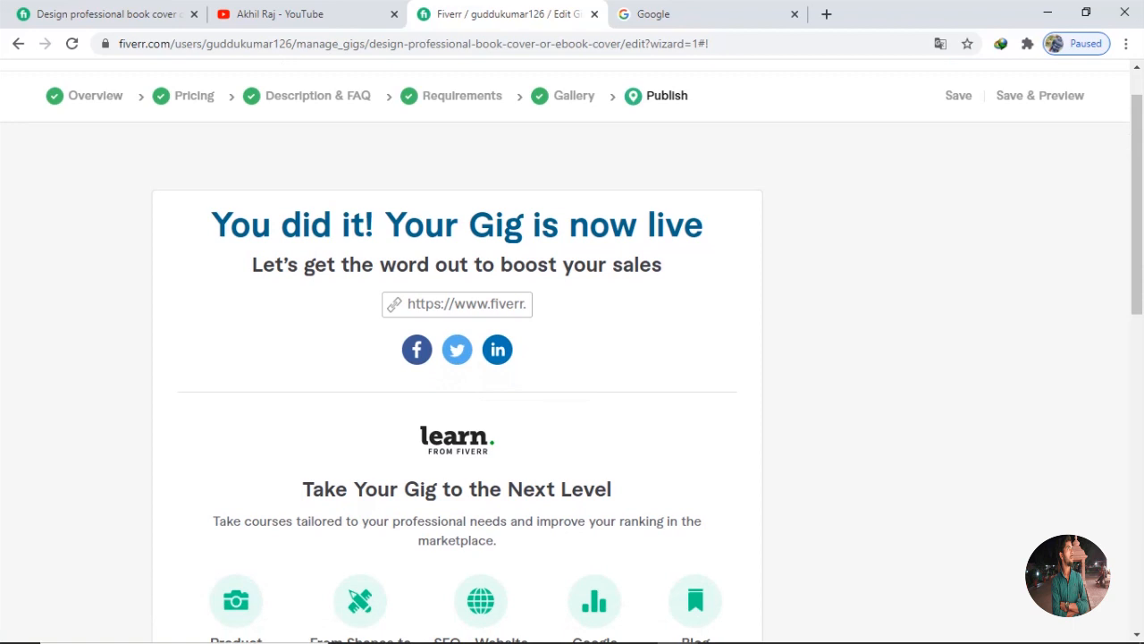
pyautogui.scroll(1, 572, 357)
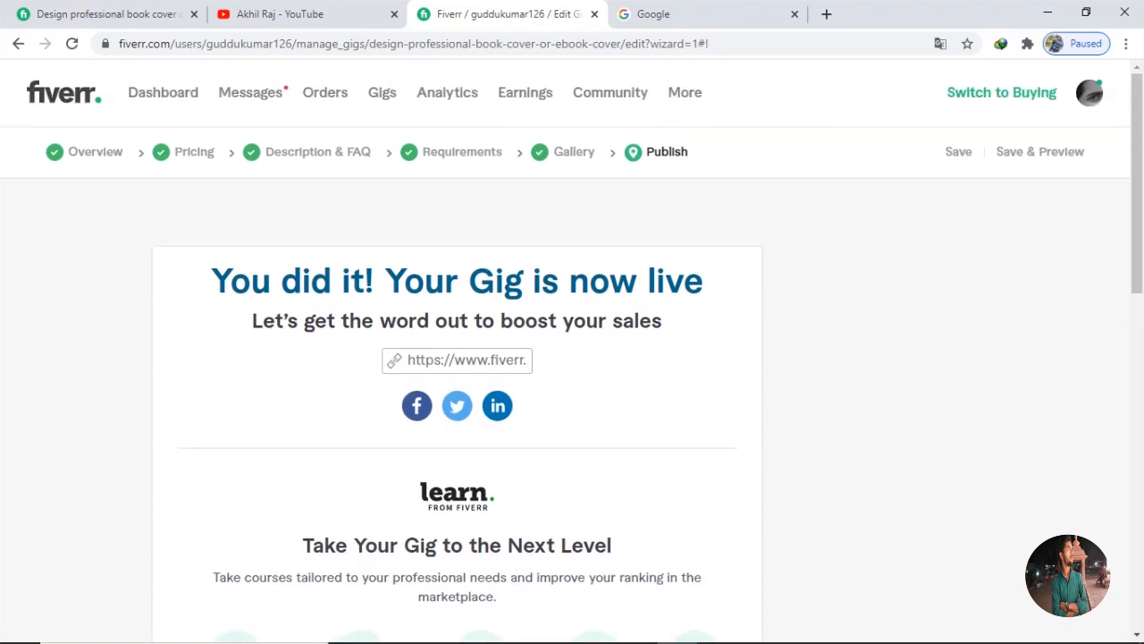
# Finish the gig publishing wizard and reload the Gigs page to show the active gigs
pyautogui.scroll(-7, 572, 358)
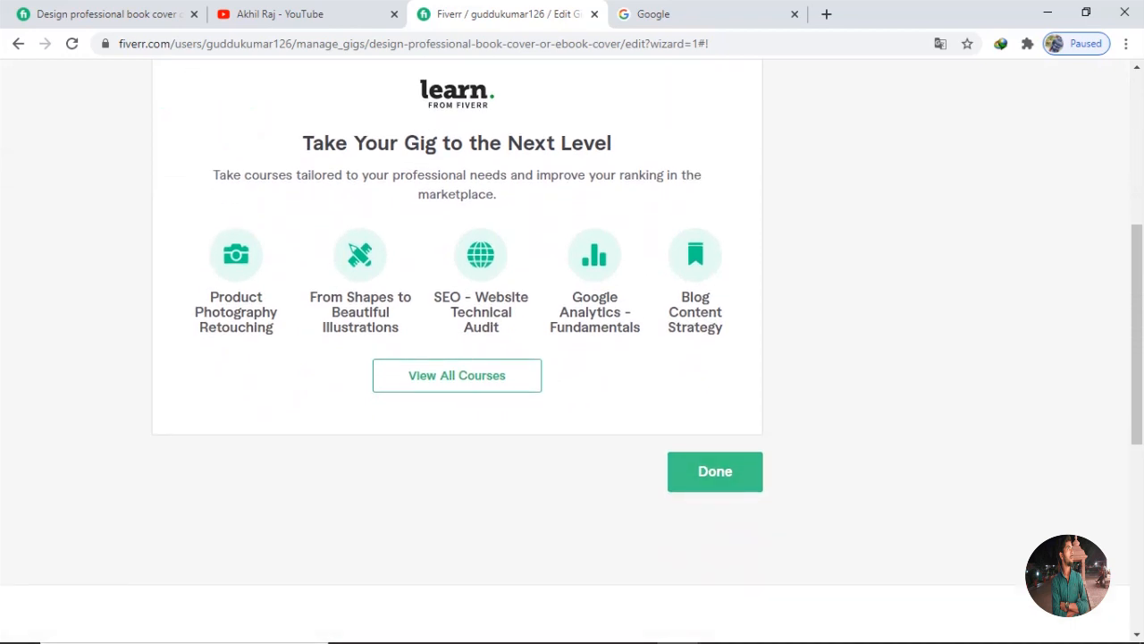
pyautogui.click(715, 471)
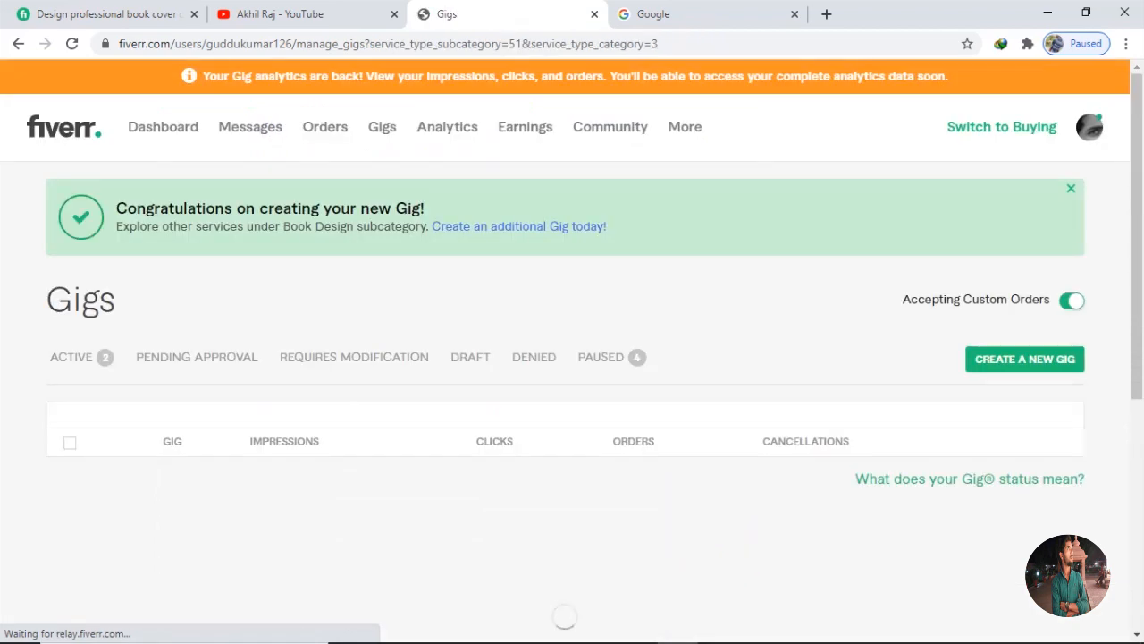
pyautogui.click(72, 357)
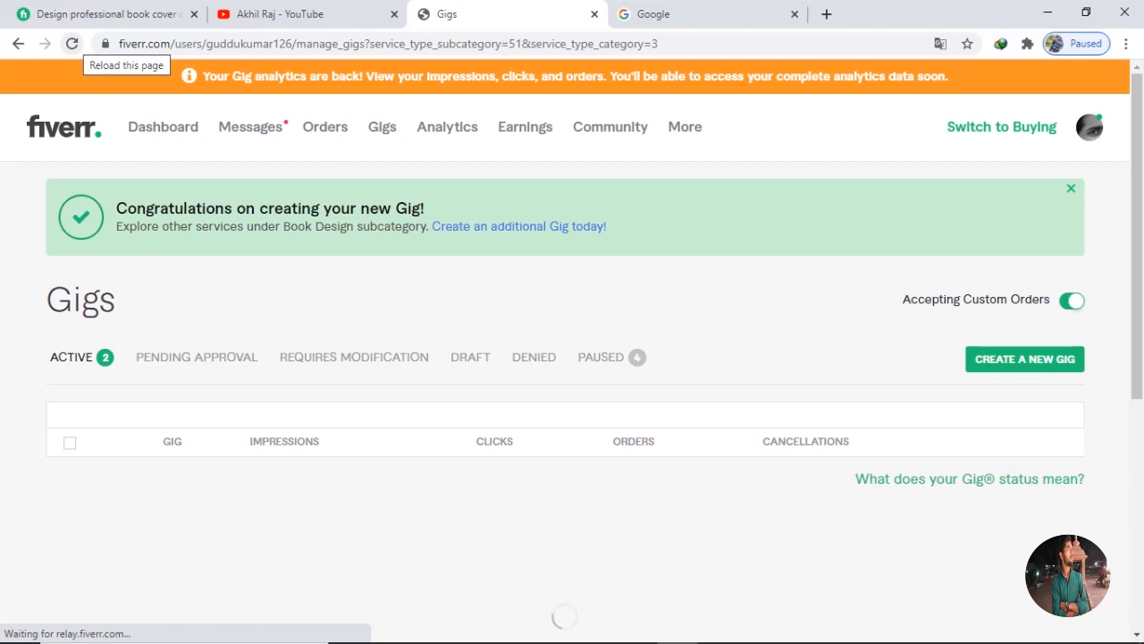
pyautogui.click(72, 44)
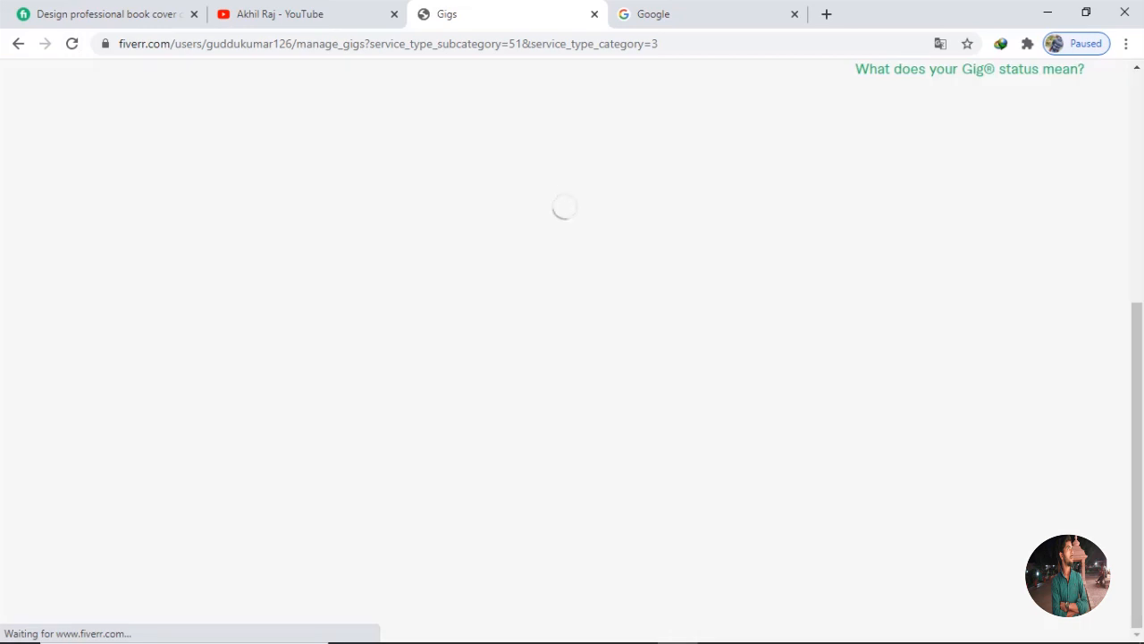
pyautogui.scroll(1, 565, 349)
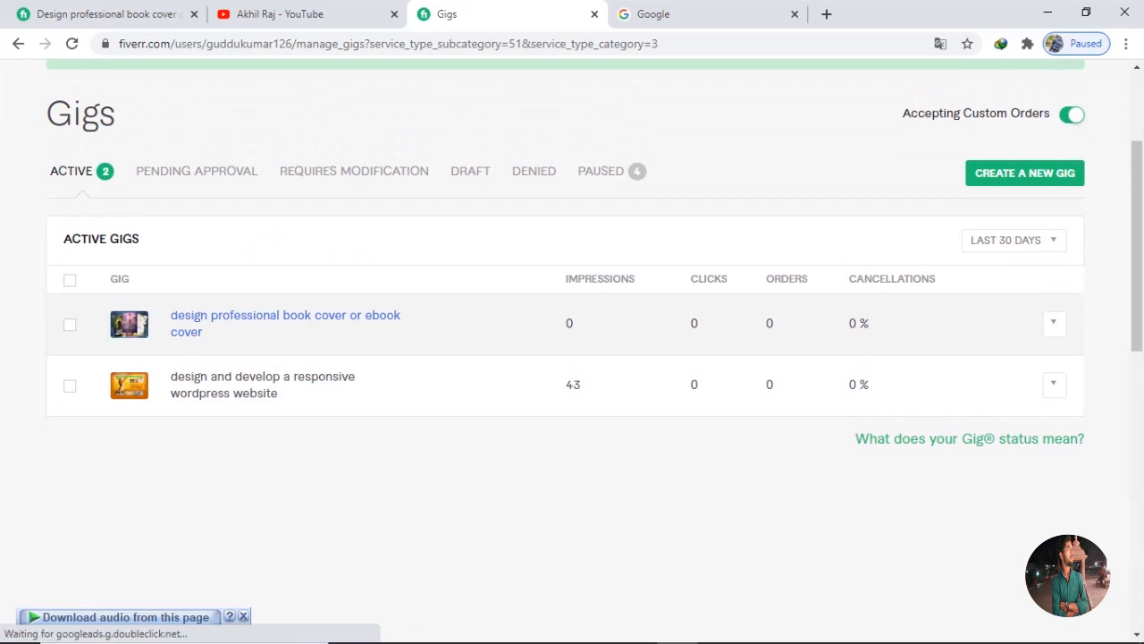
pyautogui.rightClick(187, 334)
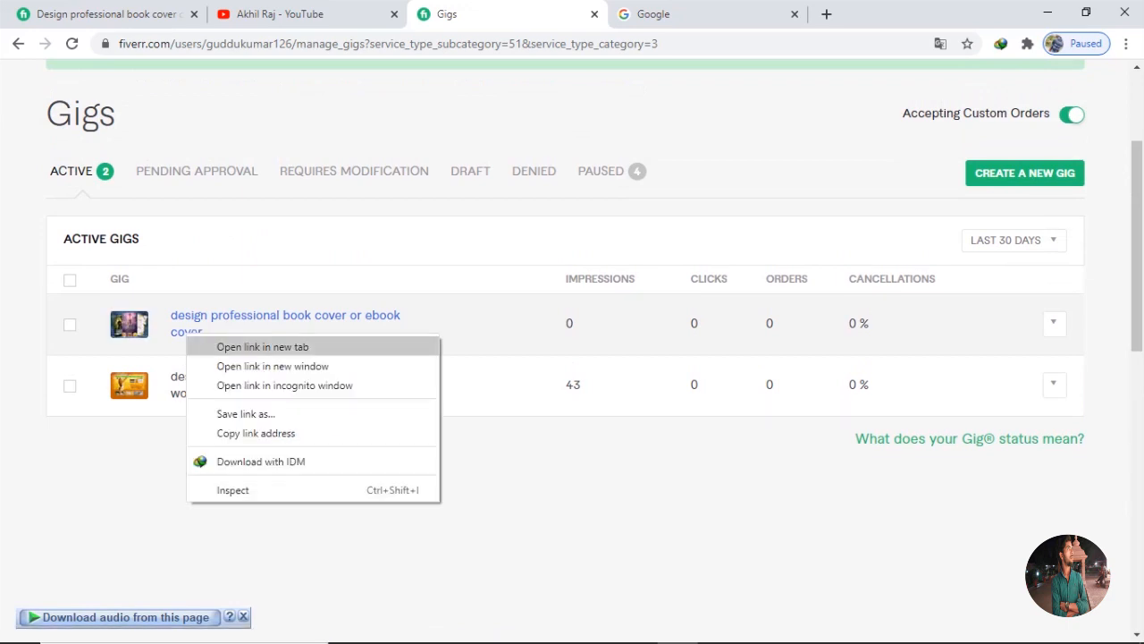
pyautogui.click(261, 346)
pyautogui.hotkey('ctrl', 'Tab')
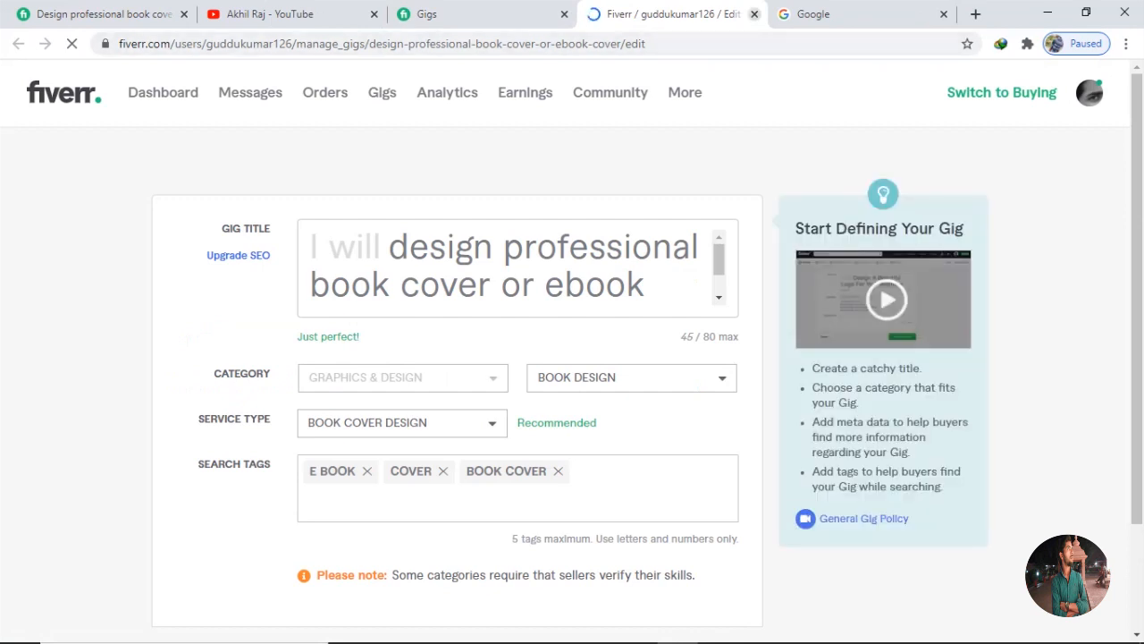
pyautogui.click(755, 14)
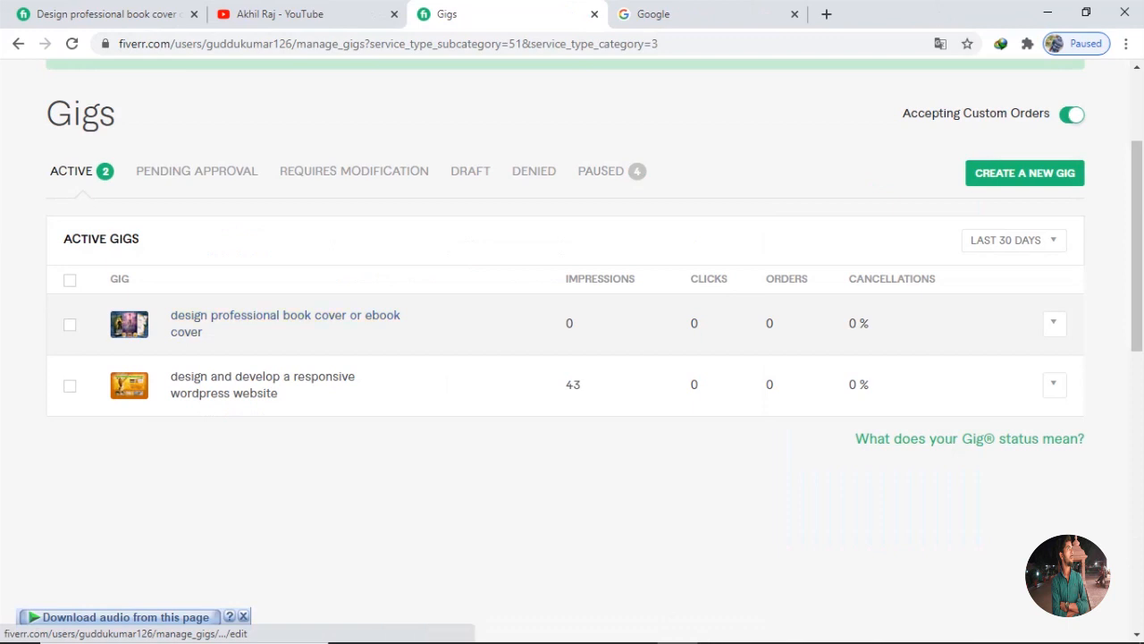
# Copy the share link of the "design professional book cover or ebook cover" gig and open it in an incognito window
pyautogui.click(1054, 322)
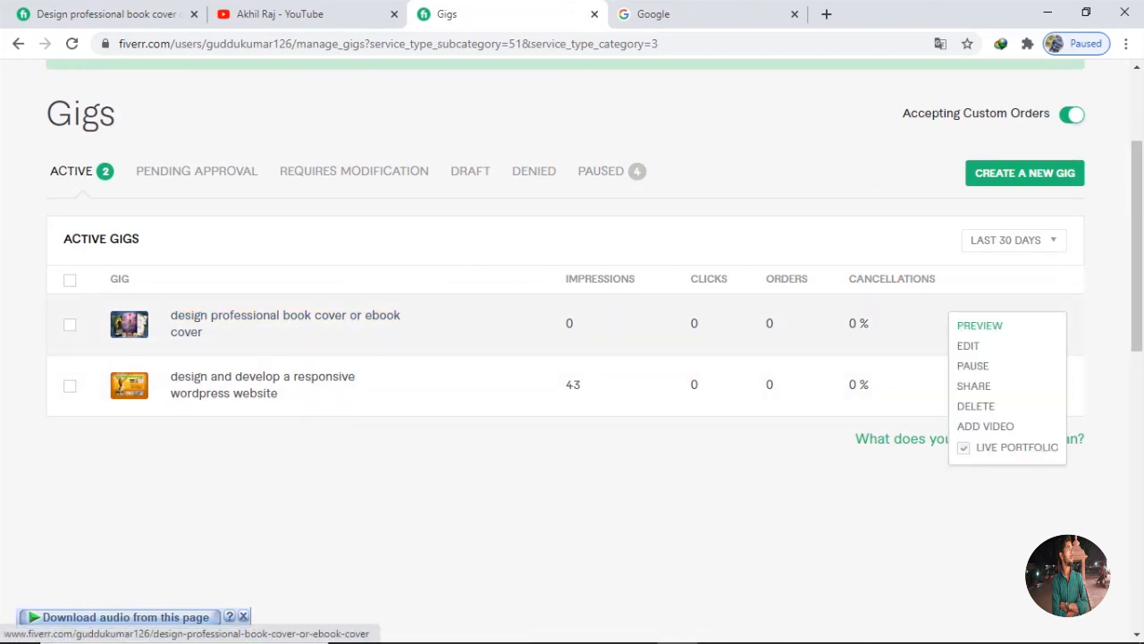
pyautogui.click(973, 385)
pyautogui.click(720, 388)
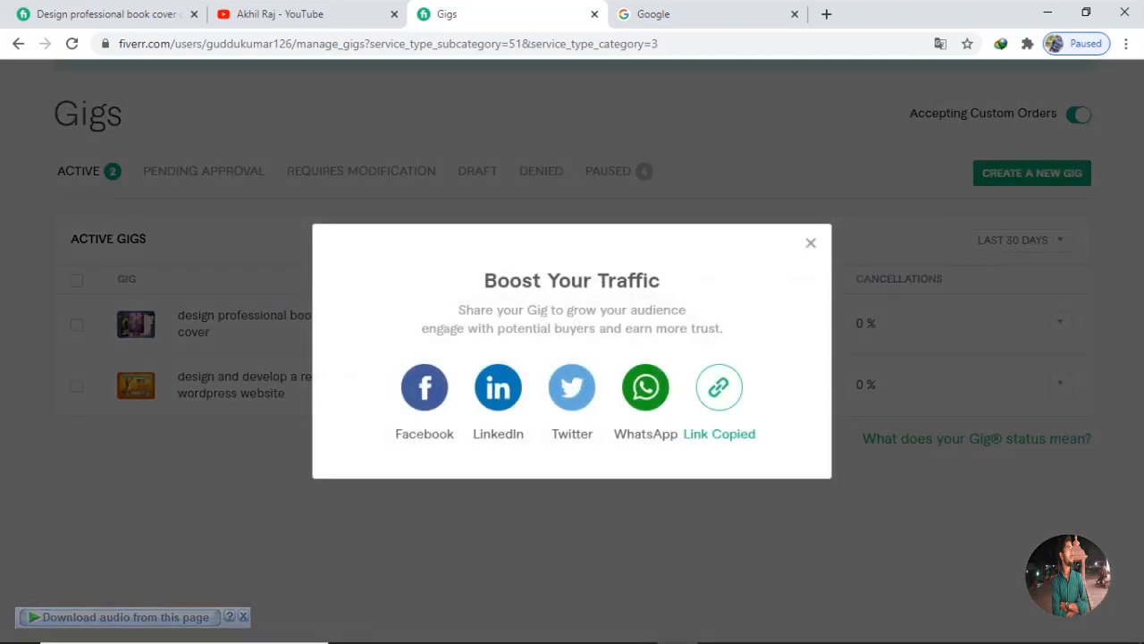
pyautogui.click(1126, 44)
pyautogui.click(1010, 108)
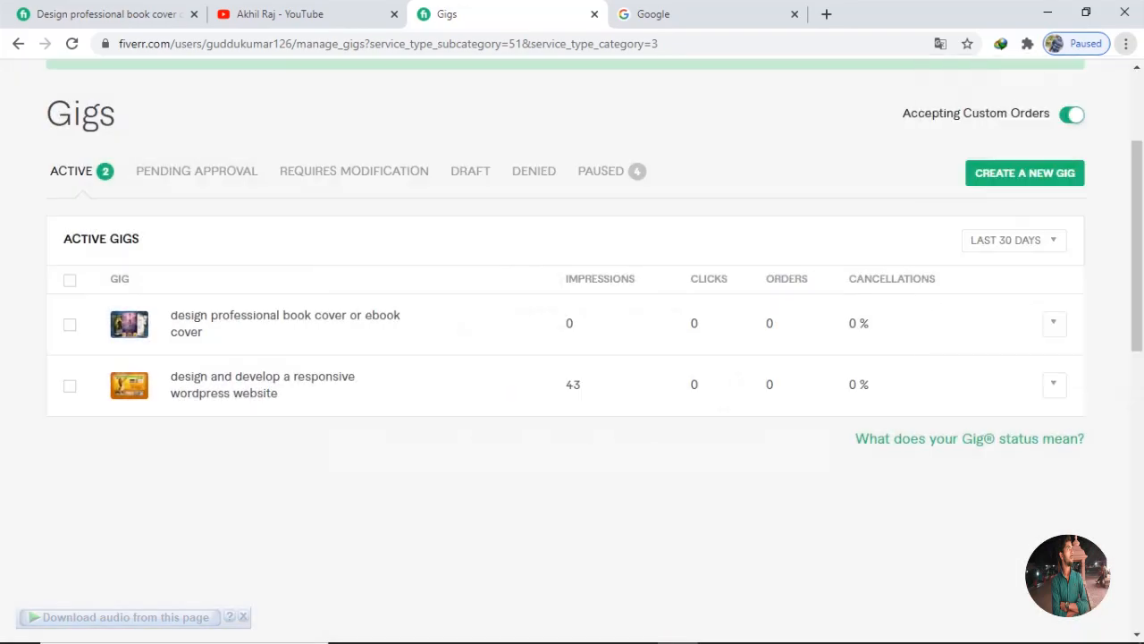
pyautogui.hotkey('ctrl', 'v')
pyautogui.press('Return')
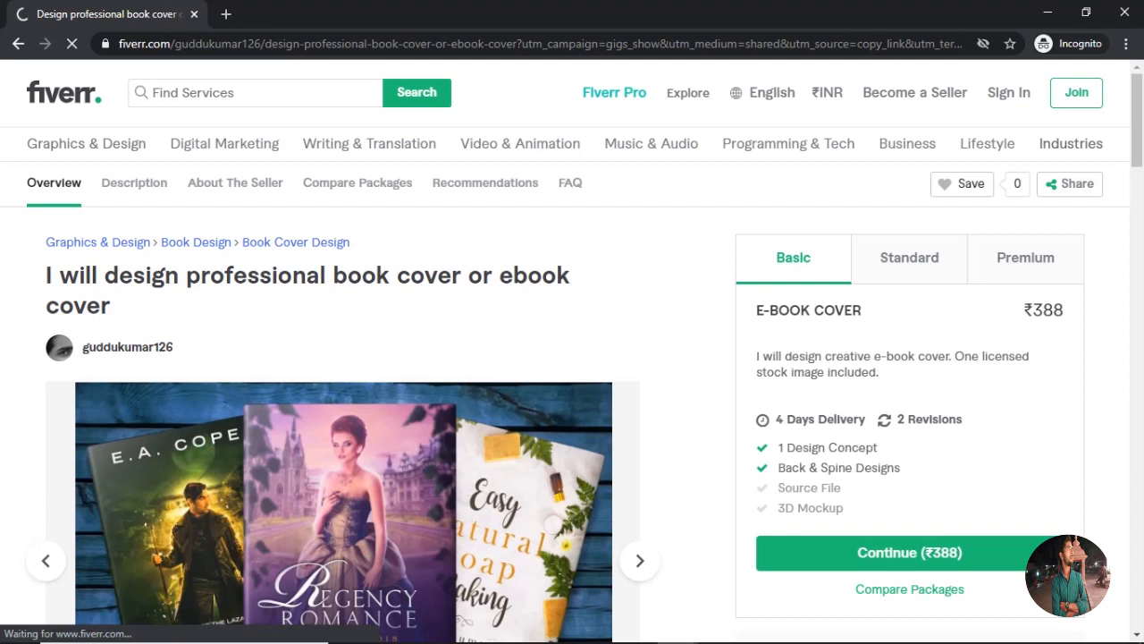
# Review the public gig page's title, all three gallery photos and the description, dismissing the Internet Download Manager notice
pyautogui.scroll(-1, 572, 350)
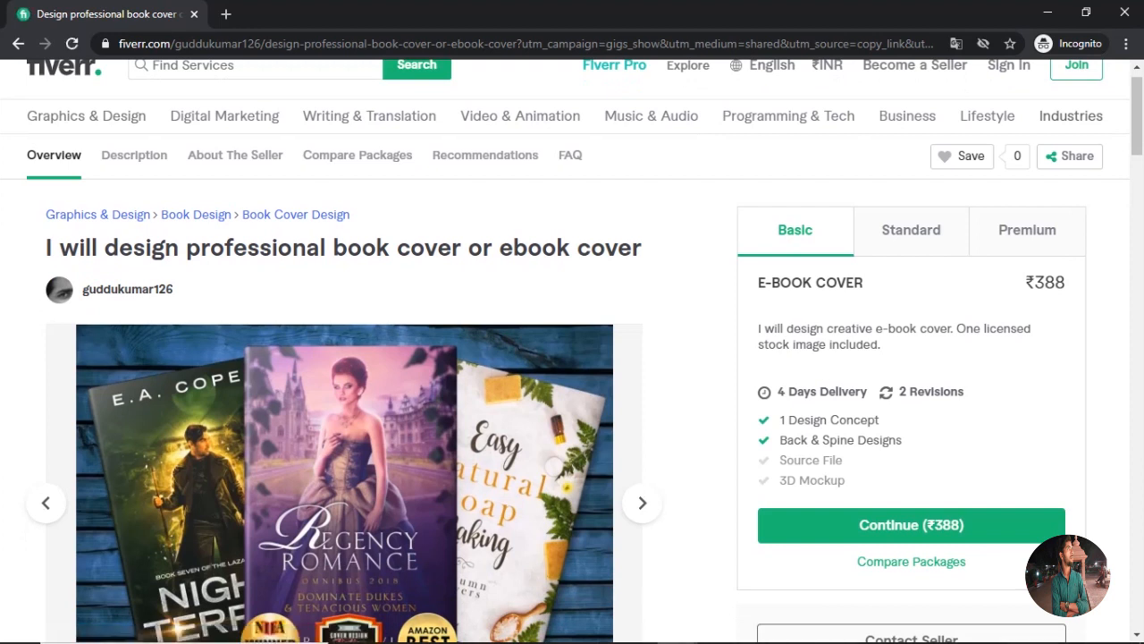
pyautogui.moveTo(97, 248); pyautogui.dragTo(46, 248)
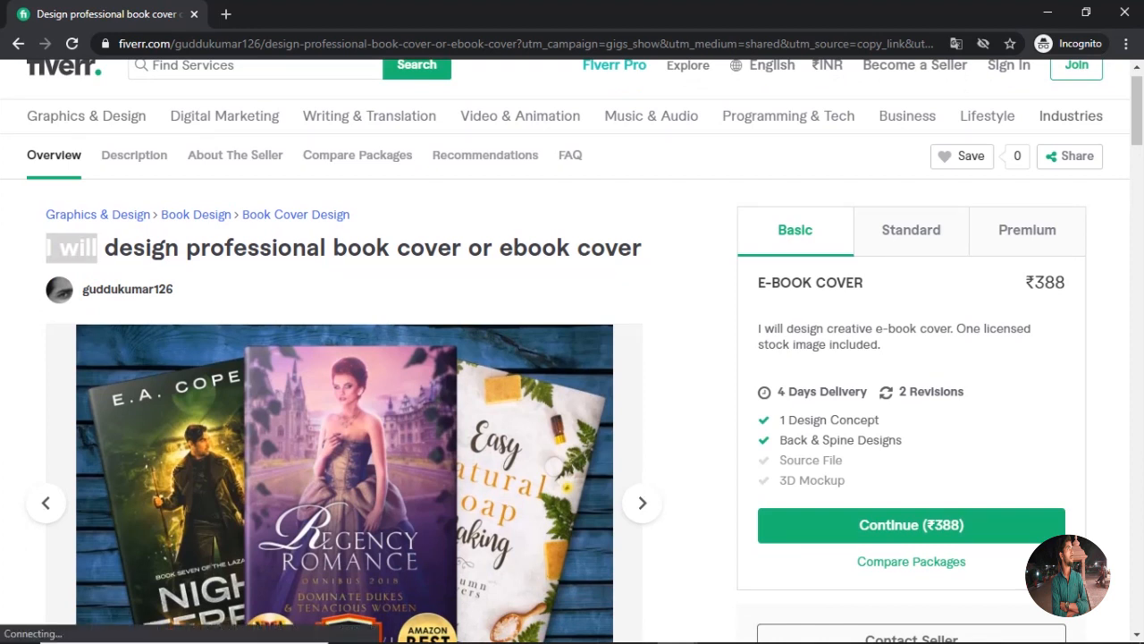
pyautogui.click(48, 248)
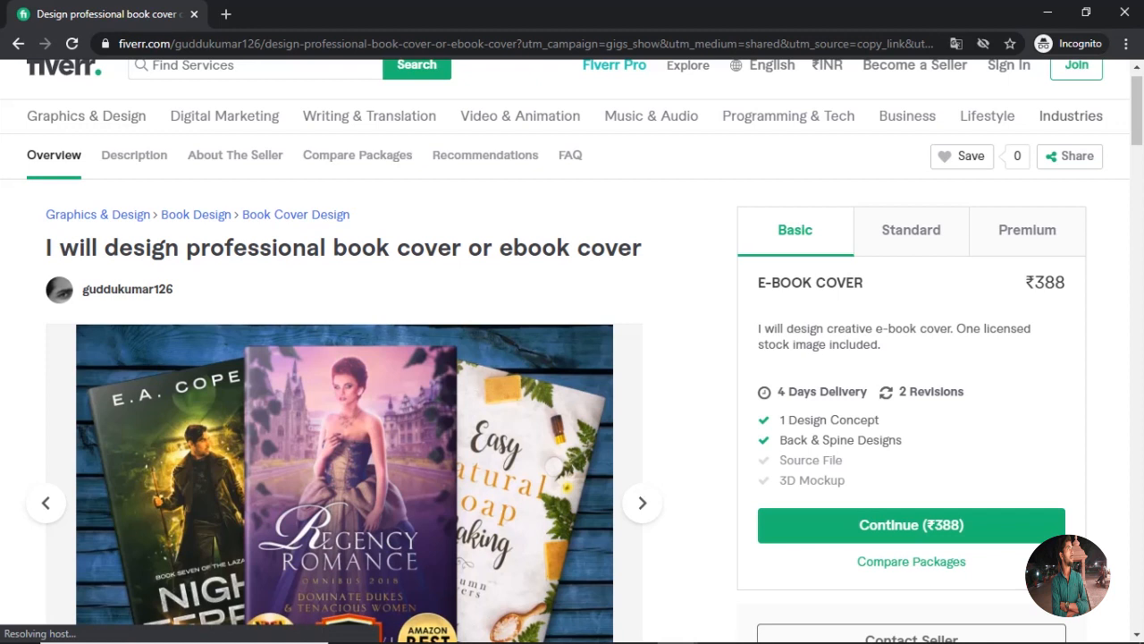
pyautogui.moveTo(105, 249); pyautogui.dragTo(250, 216)
pyautogui.click(249, 234)
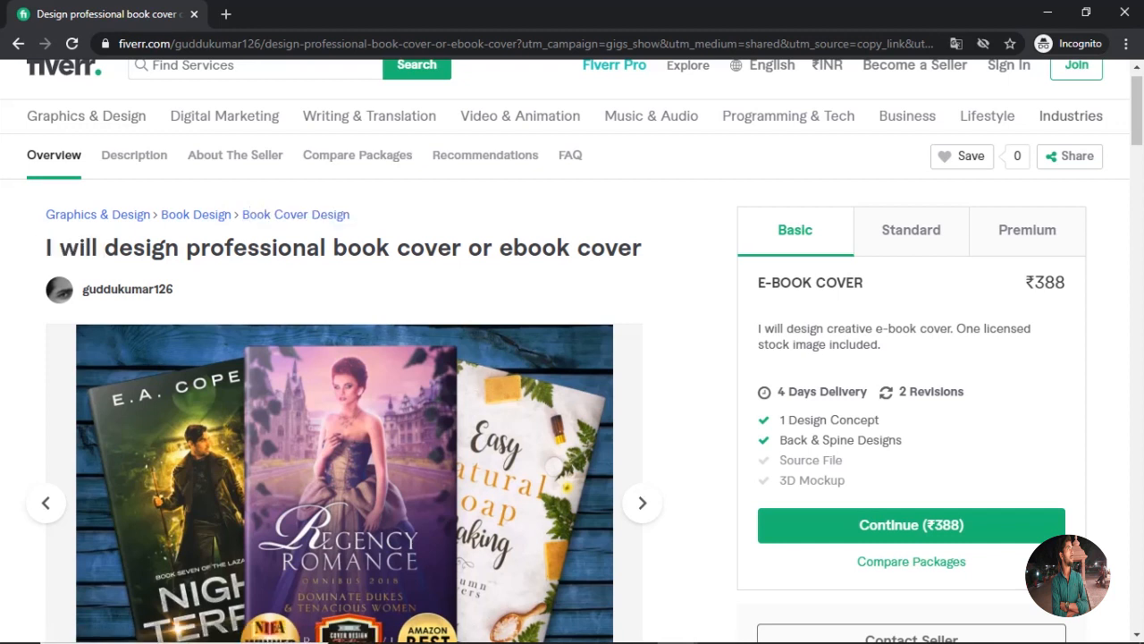
pyautogui.scroll(-3, 572, 357)
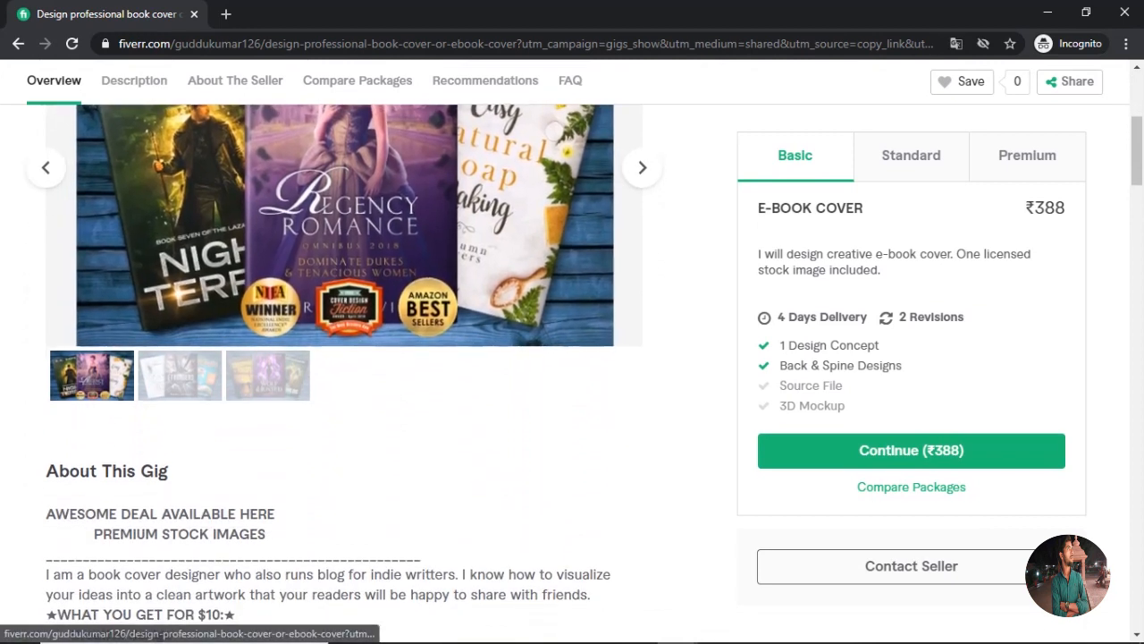
pyautogui.click(179, 375)
pyautogui.click(268, 375)
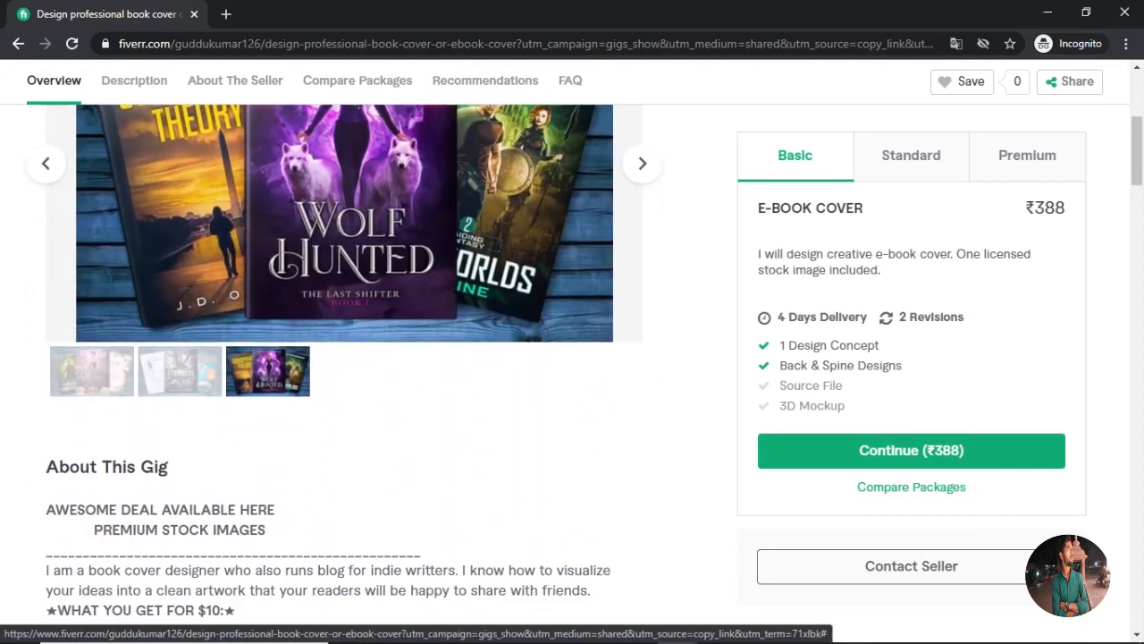
pyautogui.scroll(-3, 268, 376)
pyautogui.scroll(-3, 268, 375)
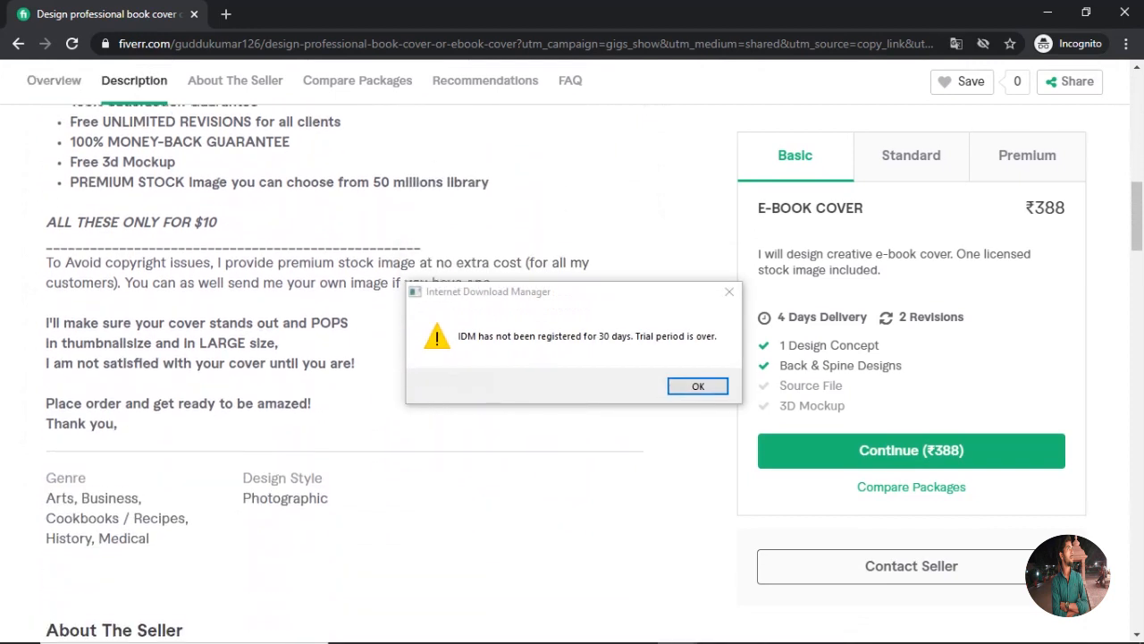
pyautogui.click(729, 292)
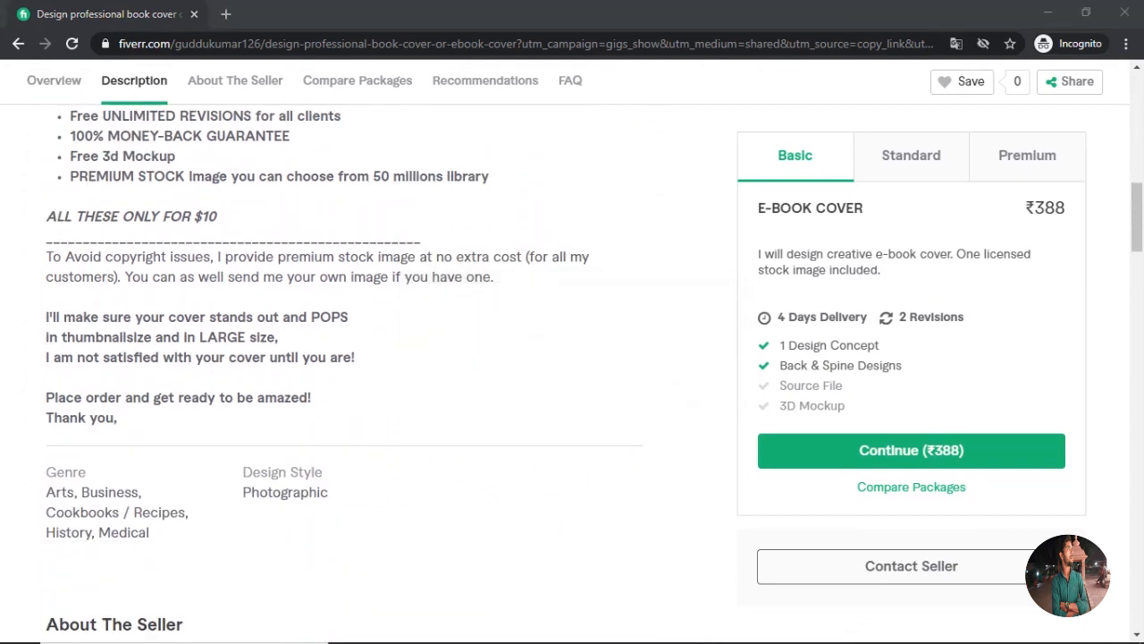
# Examine the gig's Standard and Premium packages, the seller information and the package comparison table
pyautogui.click(912, 155)
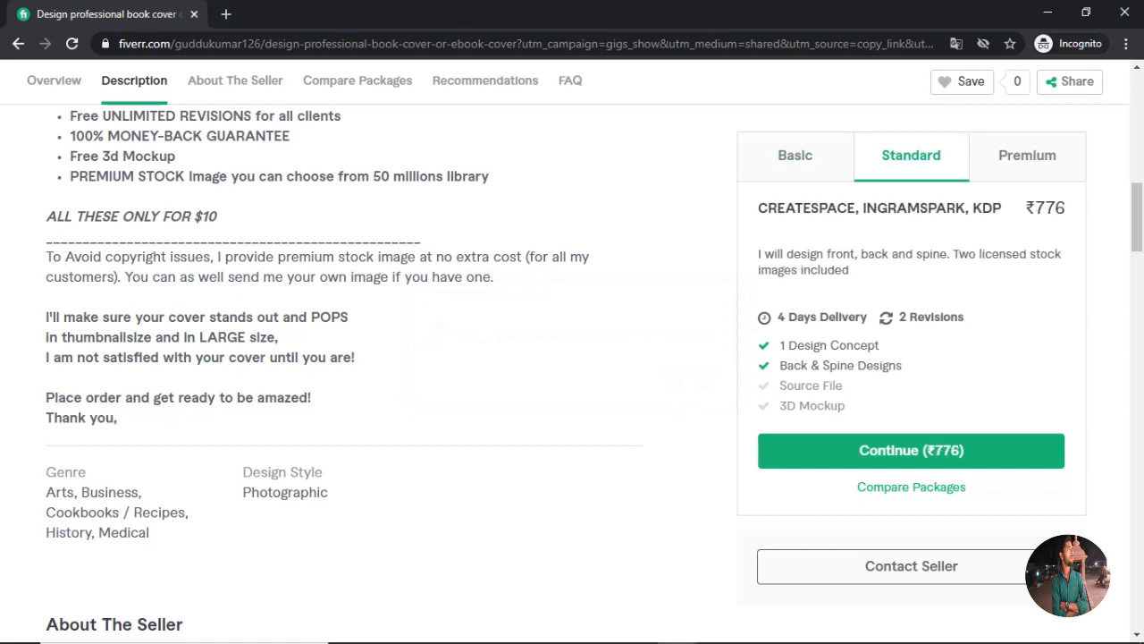
pyautogui.click(1027, 156)
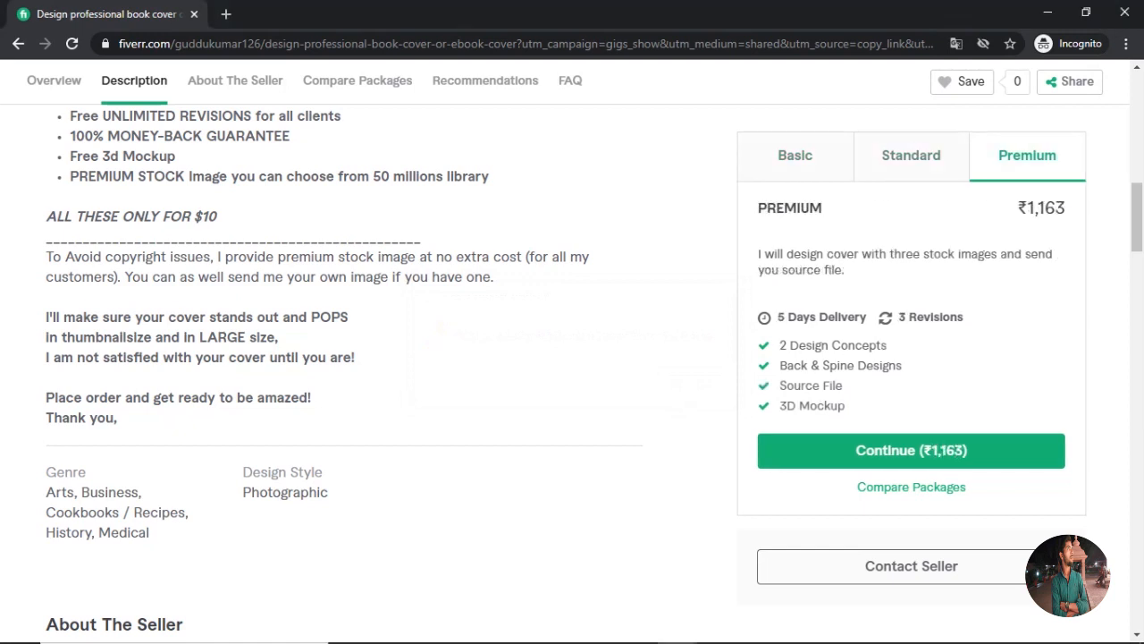
pyautogui.scroll(-5, 357, 358)
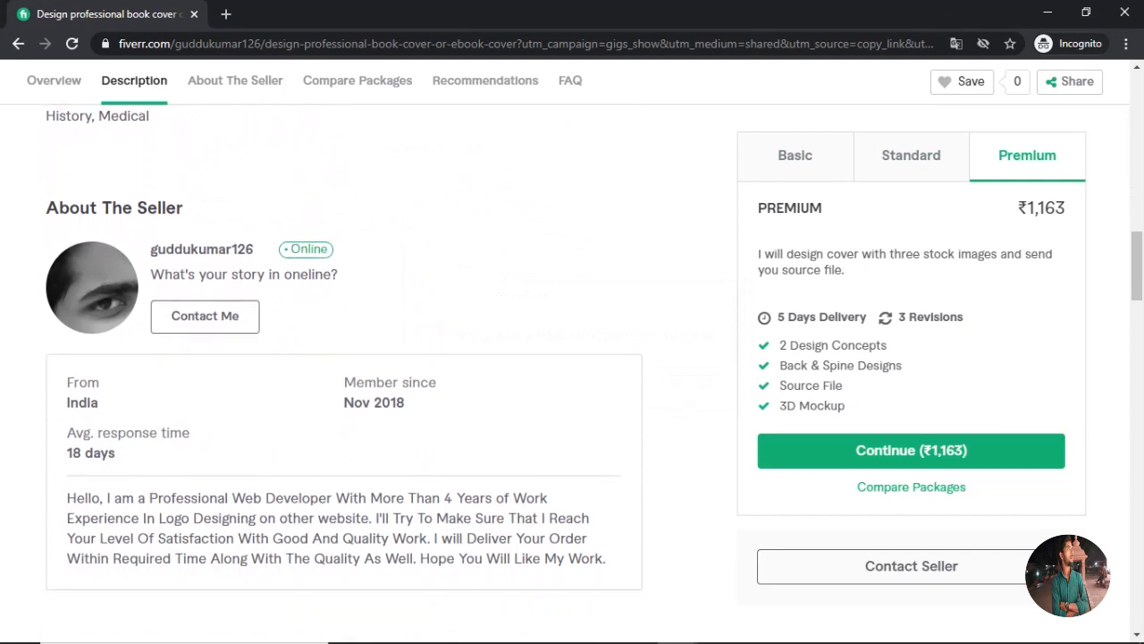
pyautogui.scroll(-5, 357, 357)
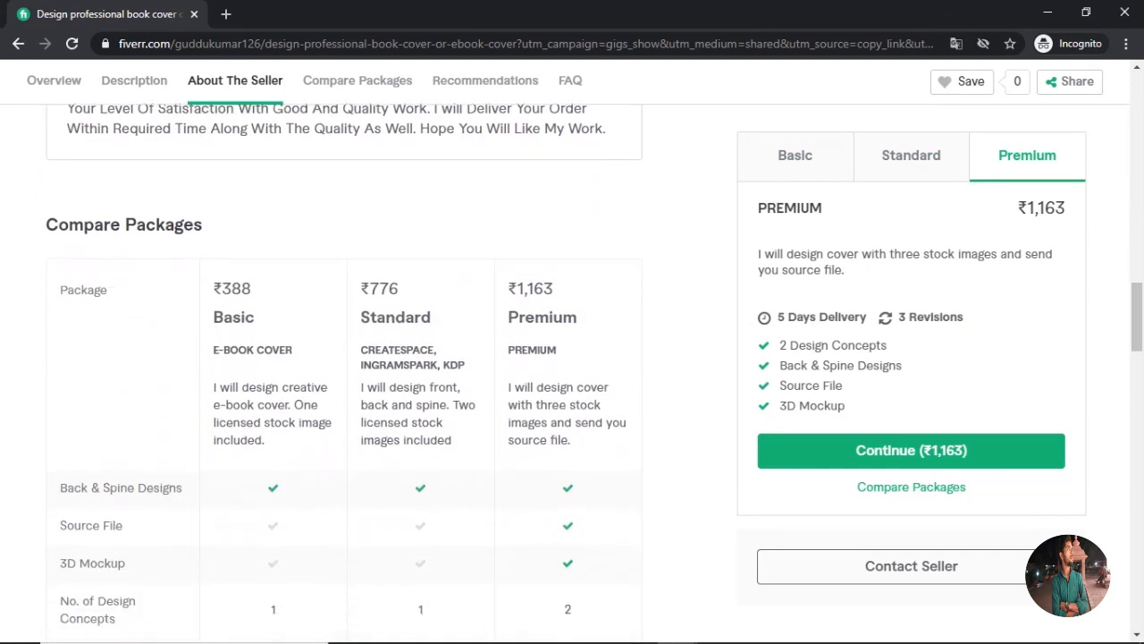
pyautogui.scroll(-3, 358, 357)
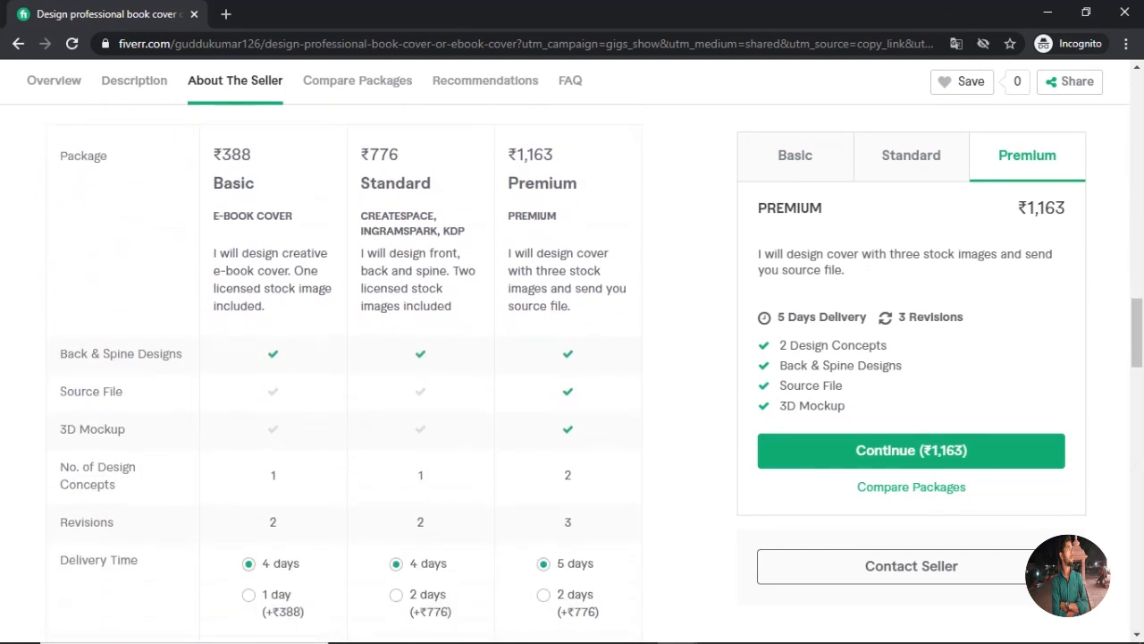
pyautogui.scroll(-1, 357, 358)
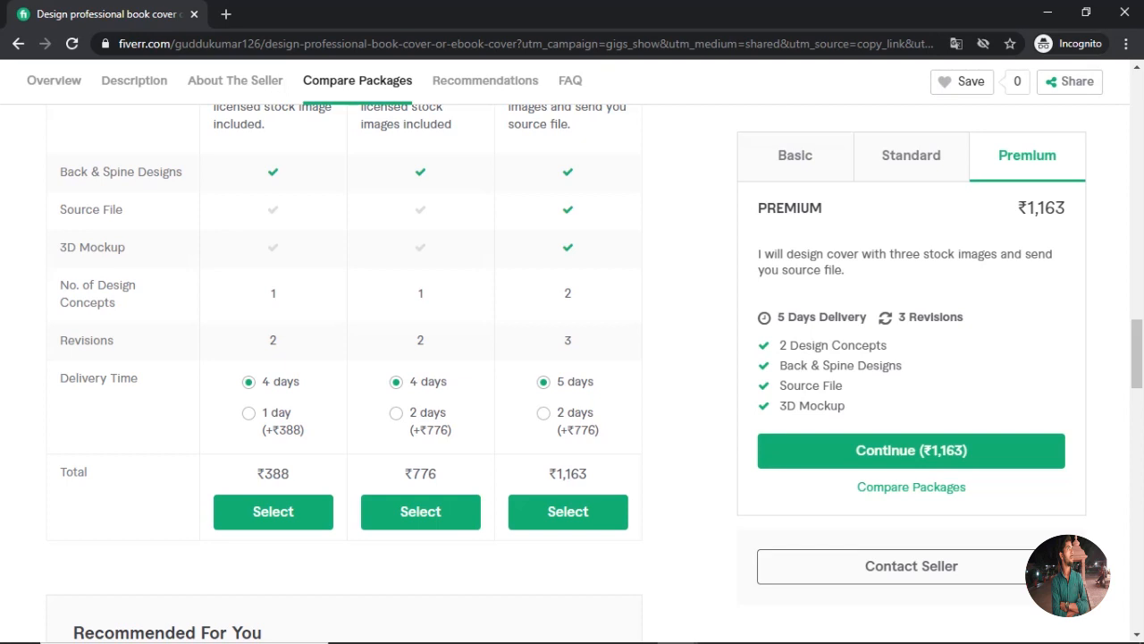
pyautogui.scroll(-2, 572, 376)
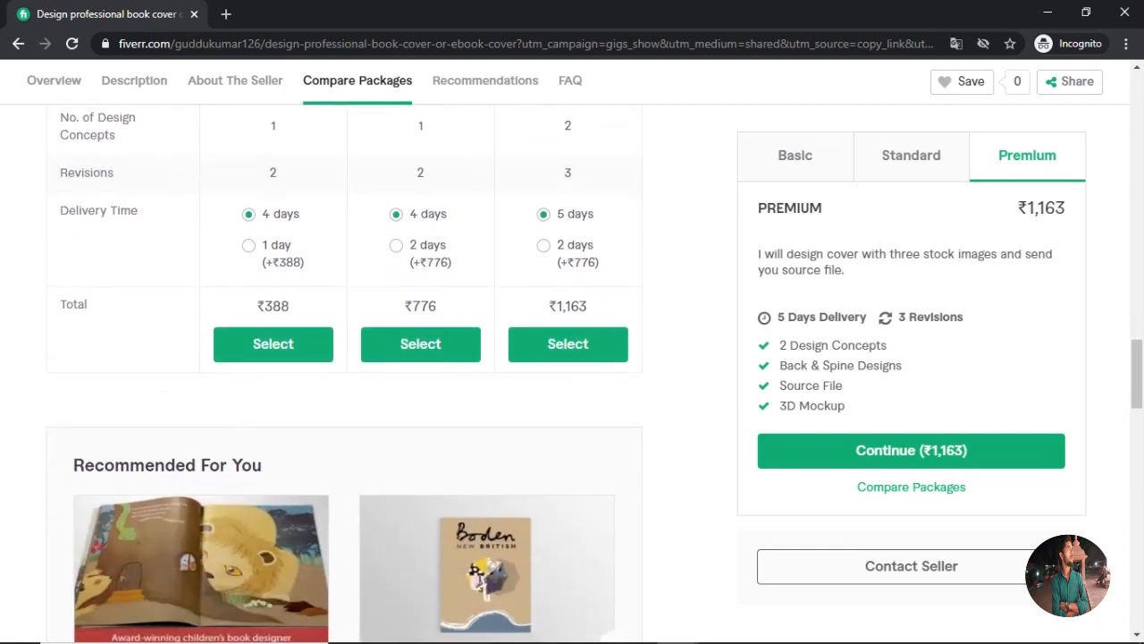
pyautogui.scroll(1, 344, 375)
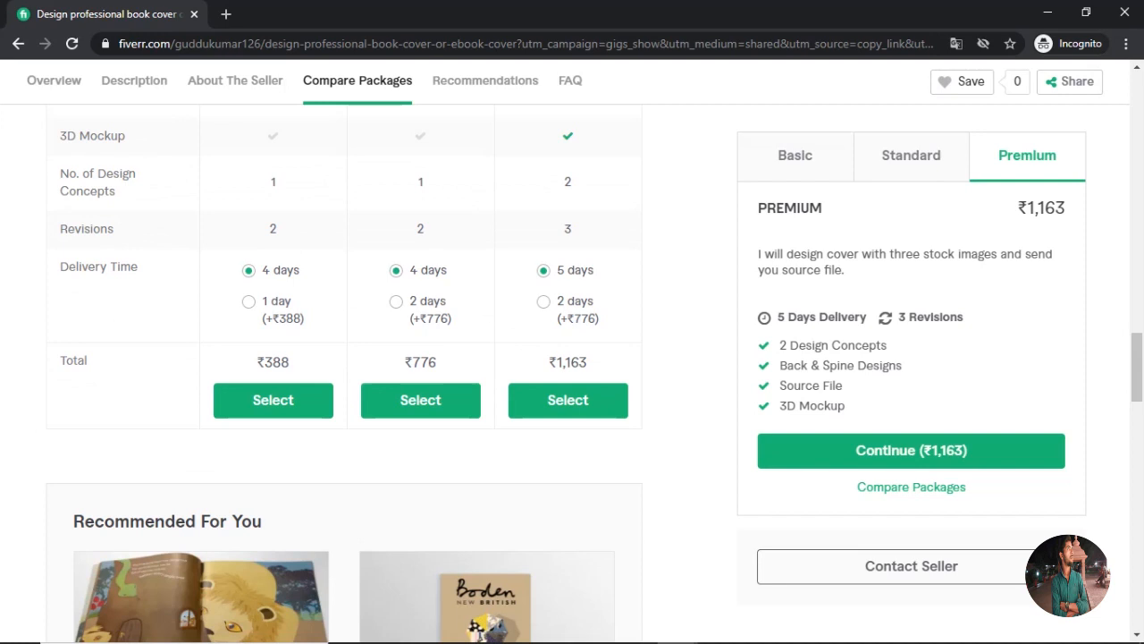
pyautogui.scroll(7, 344, 375)
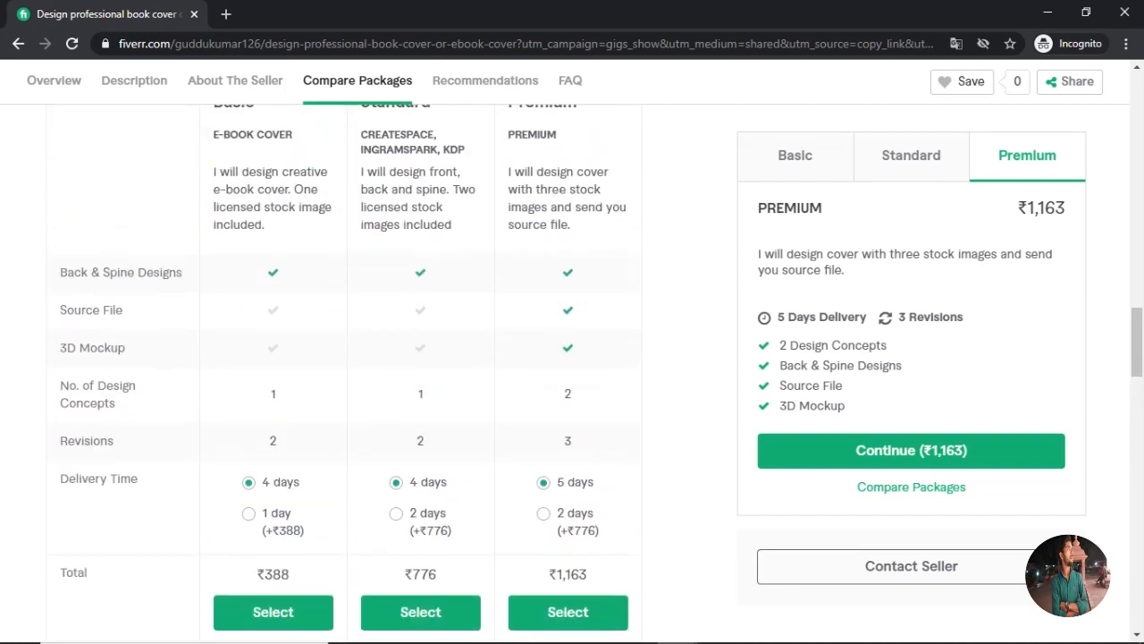
# Minimize the incognito window and switch to the YouTube channel's videos page
pyautogui.click(1047, 13)
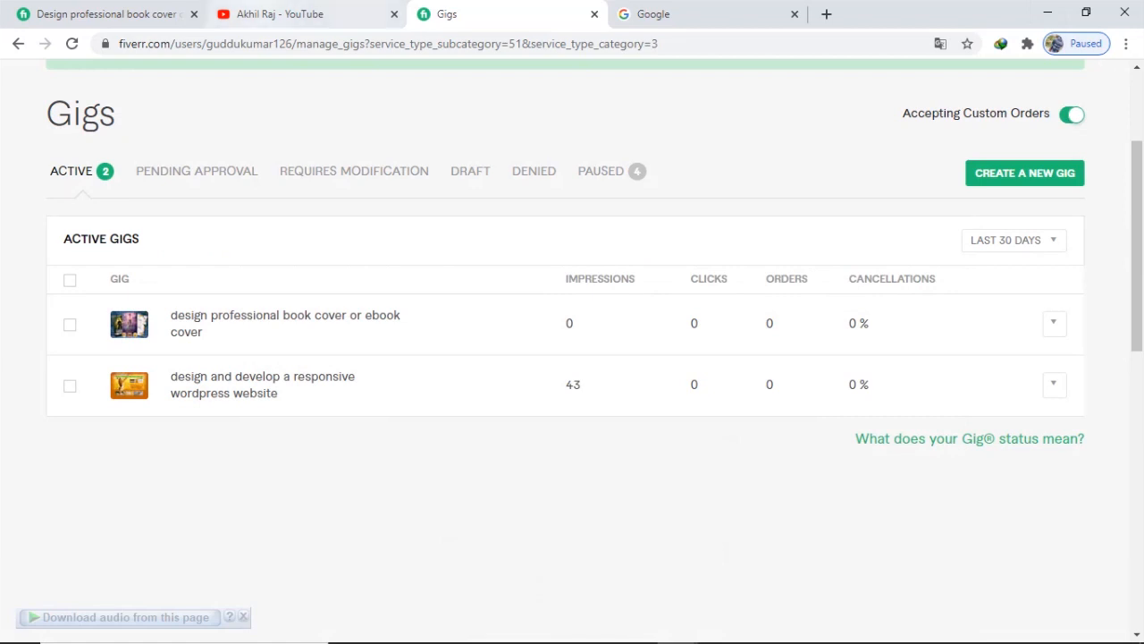
pyautogui.click(295, 14)
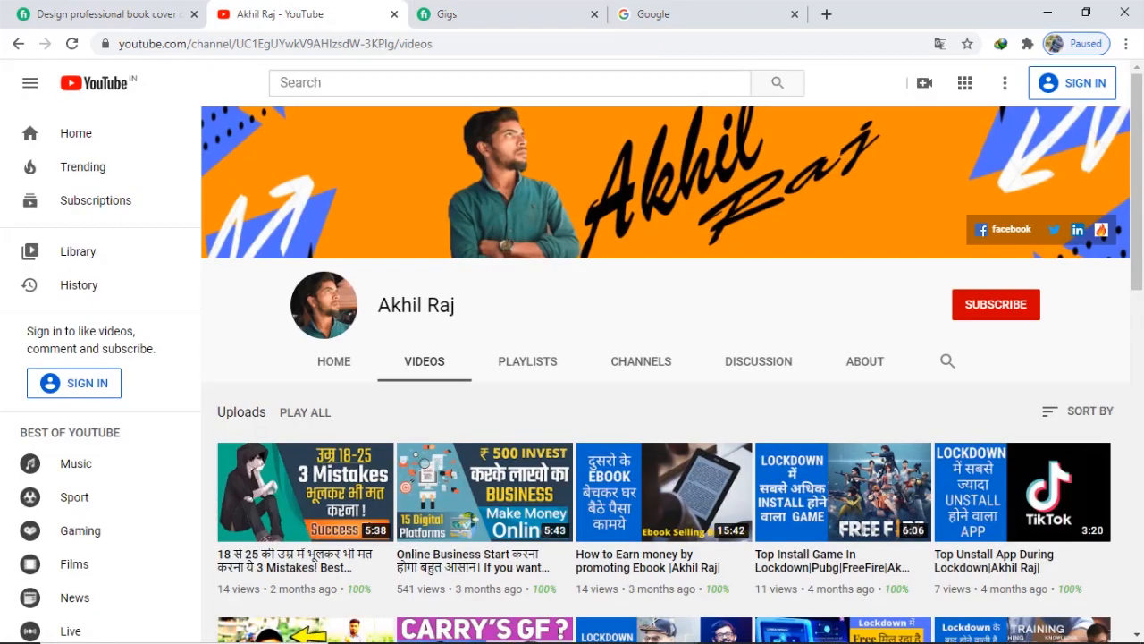